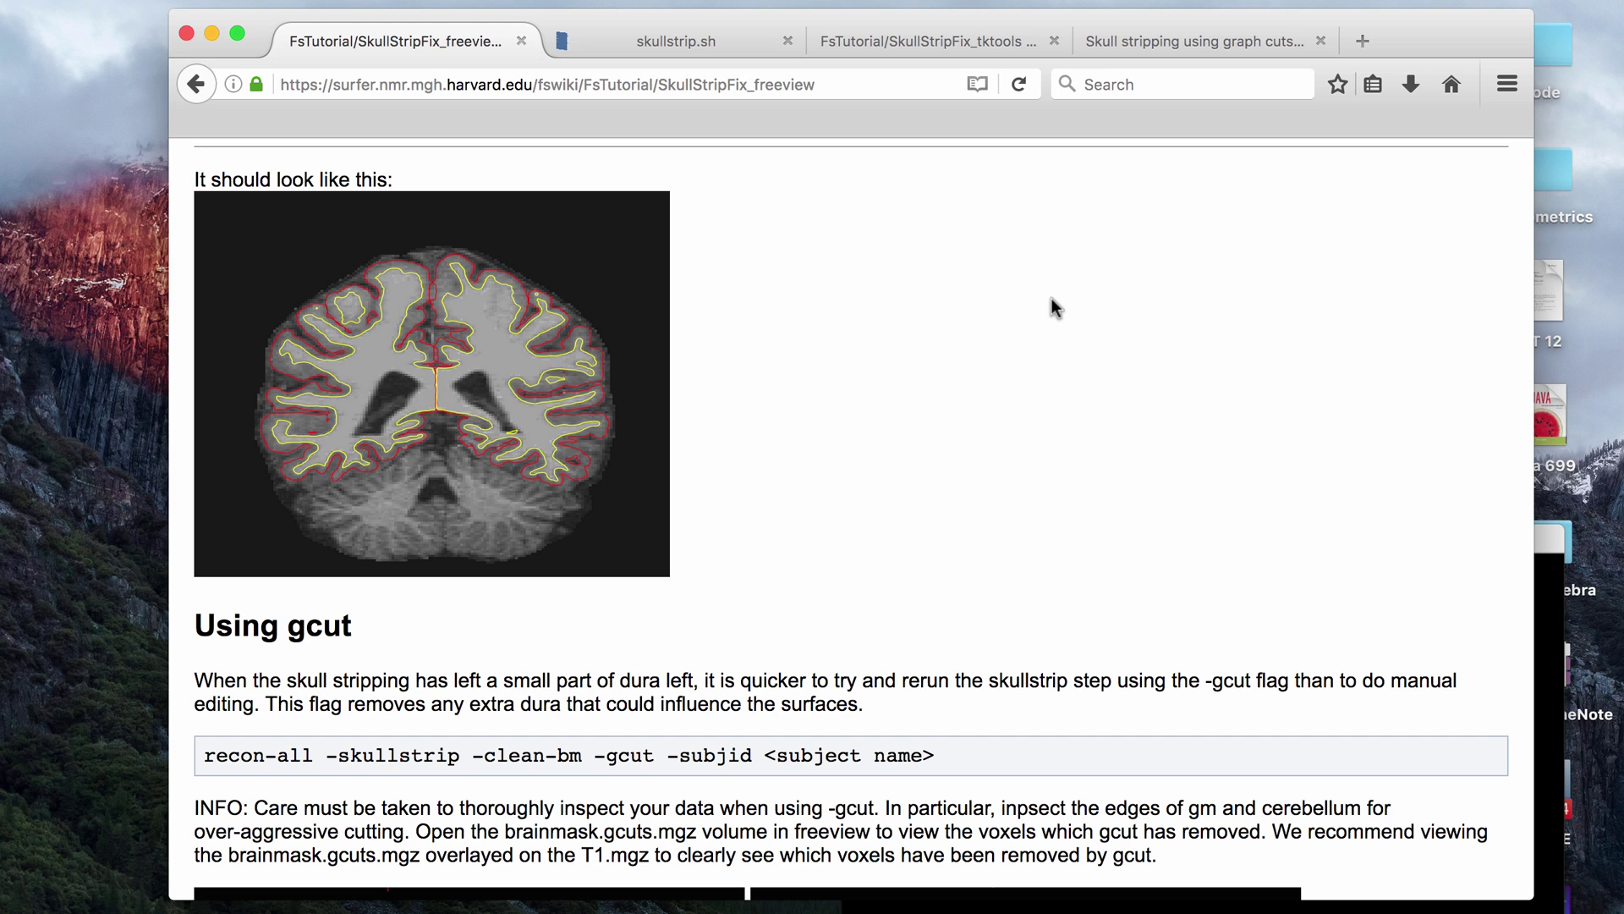
Scroll up and down through the current Firefox page to read it
scroll(1052, 298, up, 15)
scroll(1053, 298, down, 6)
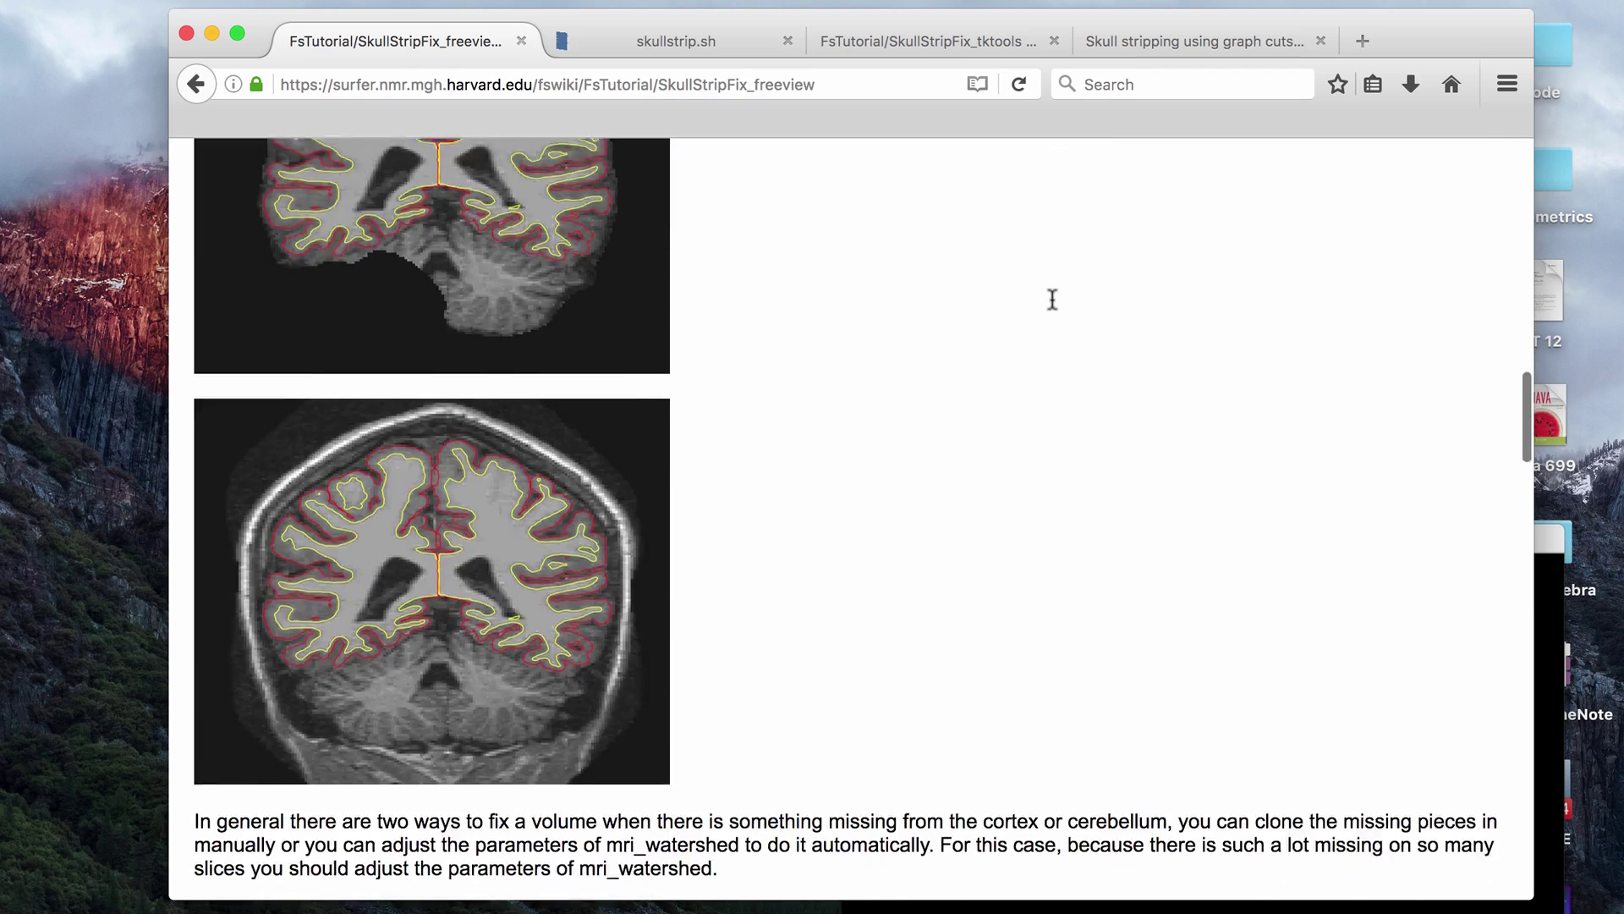
scroll(1052, 297, up, 10)
scroll(1052, 298, up, 8)
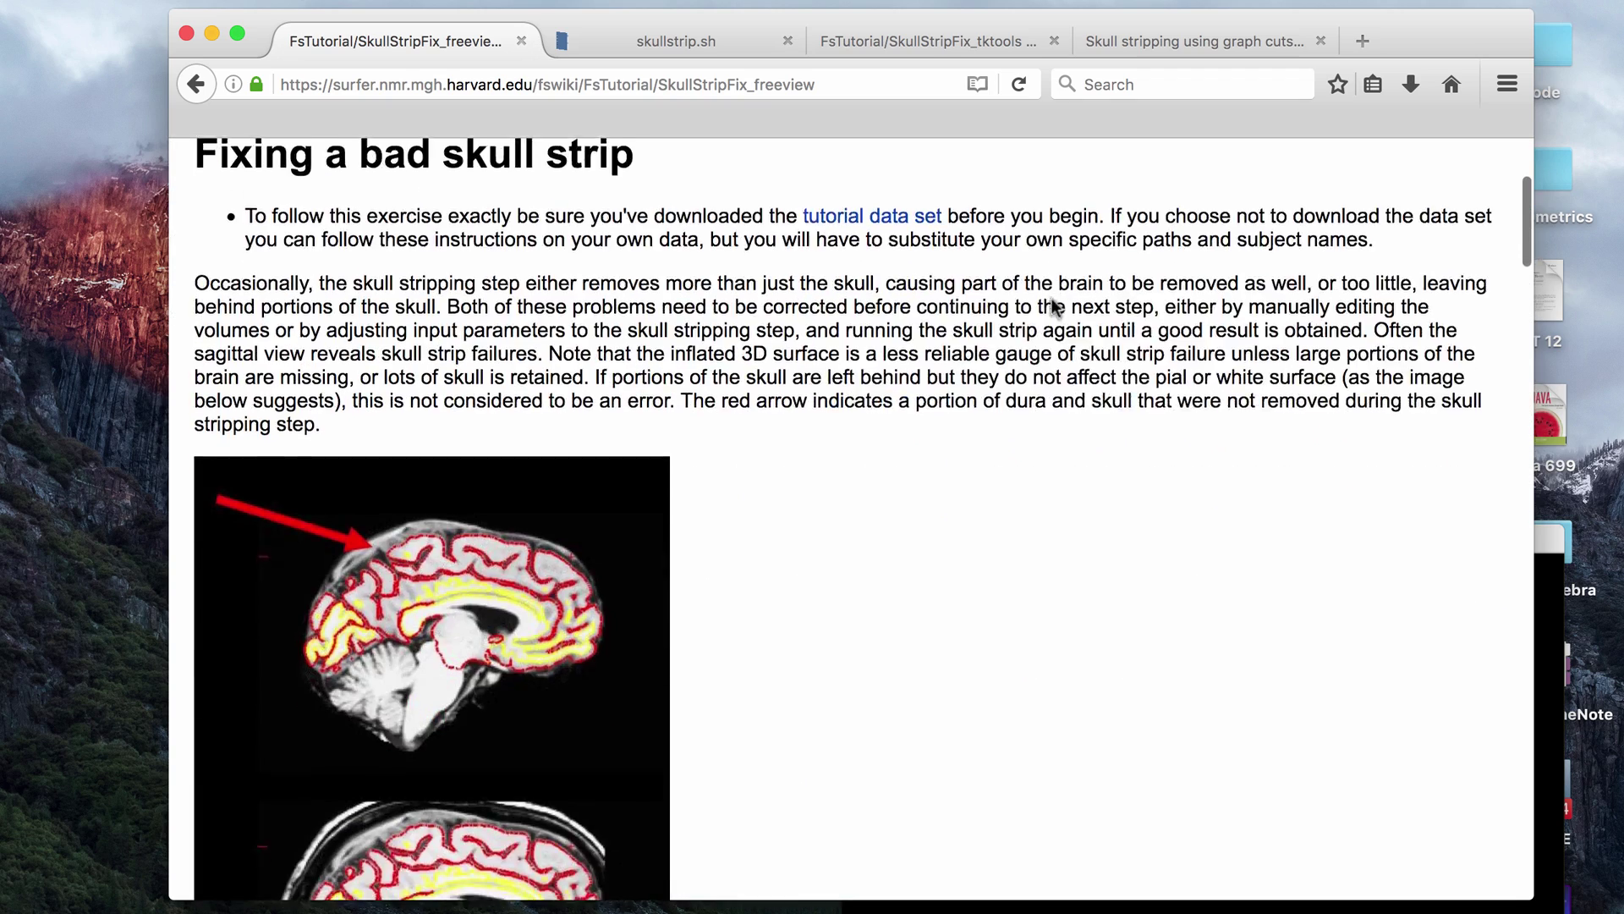
scroll(1052, 298, down, 3)
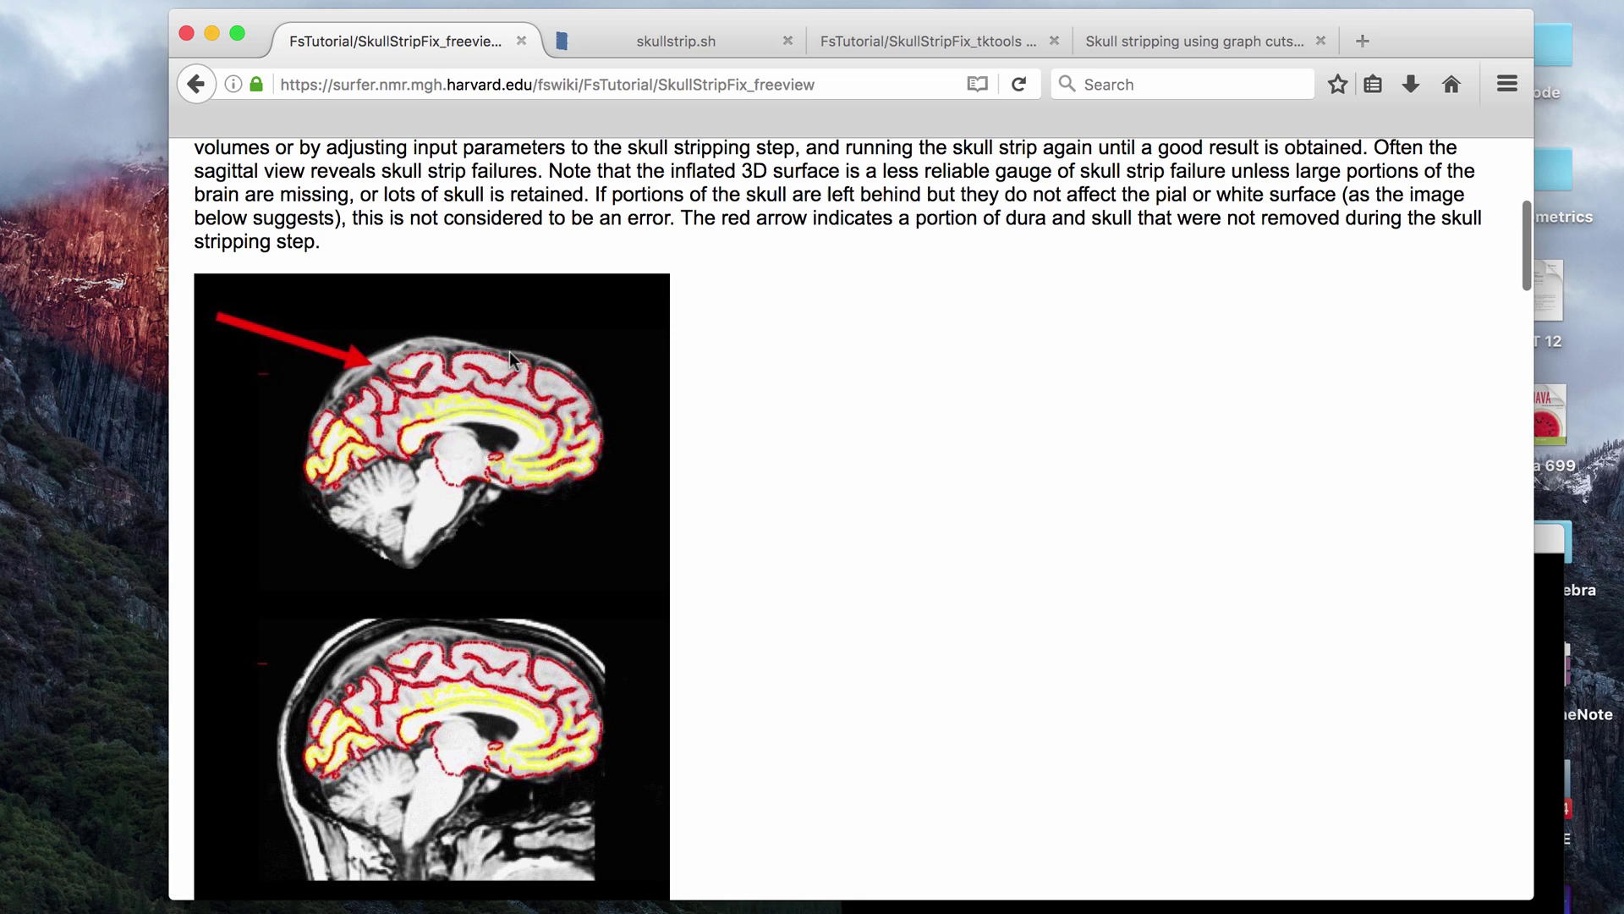
scroll(801, 482, down, 10)
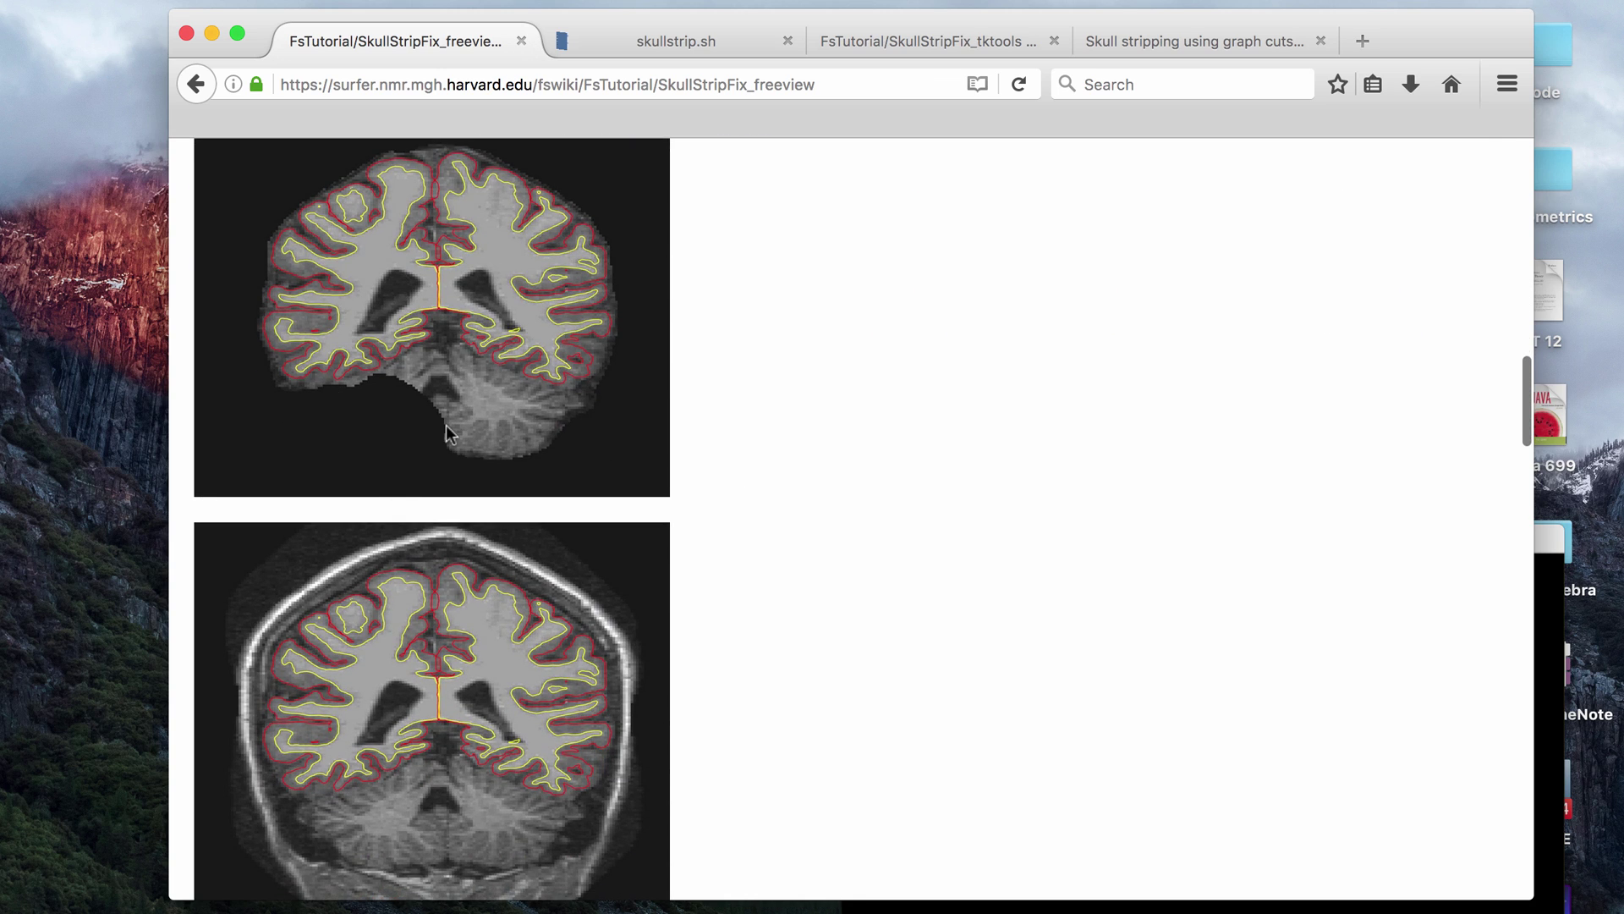
scroll(814, 430, down, 10)
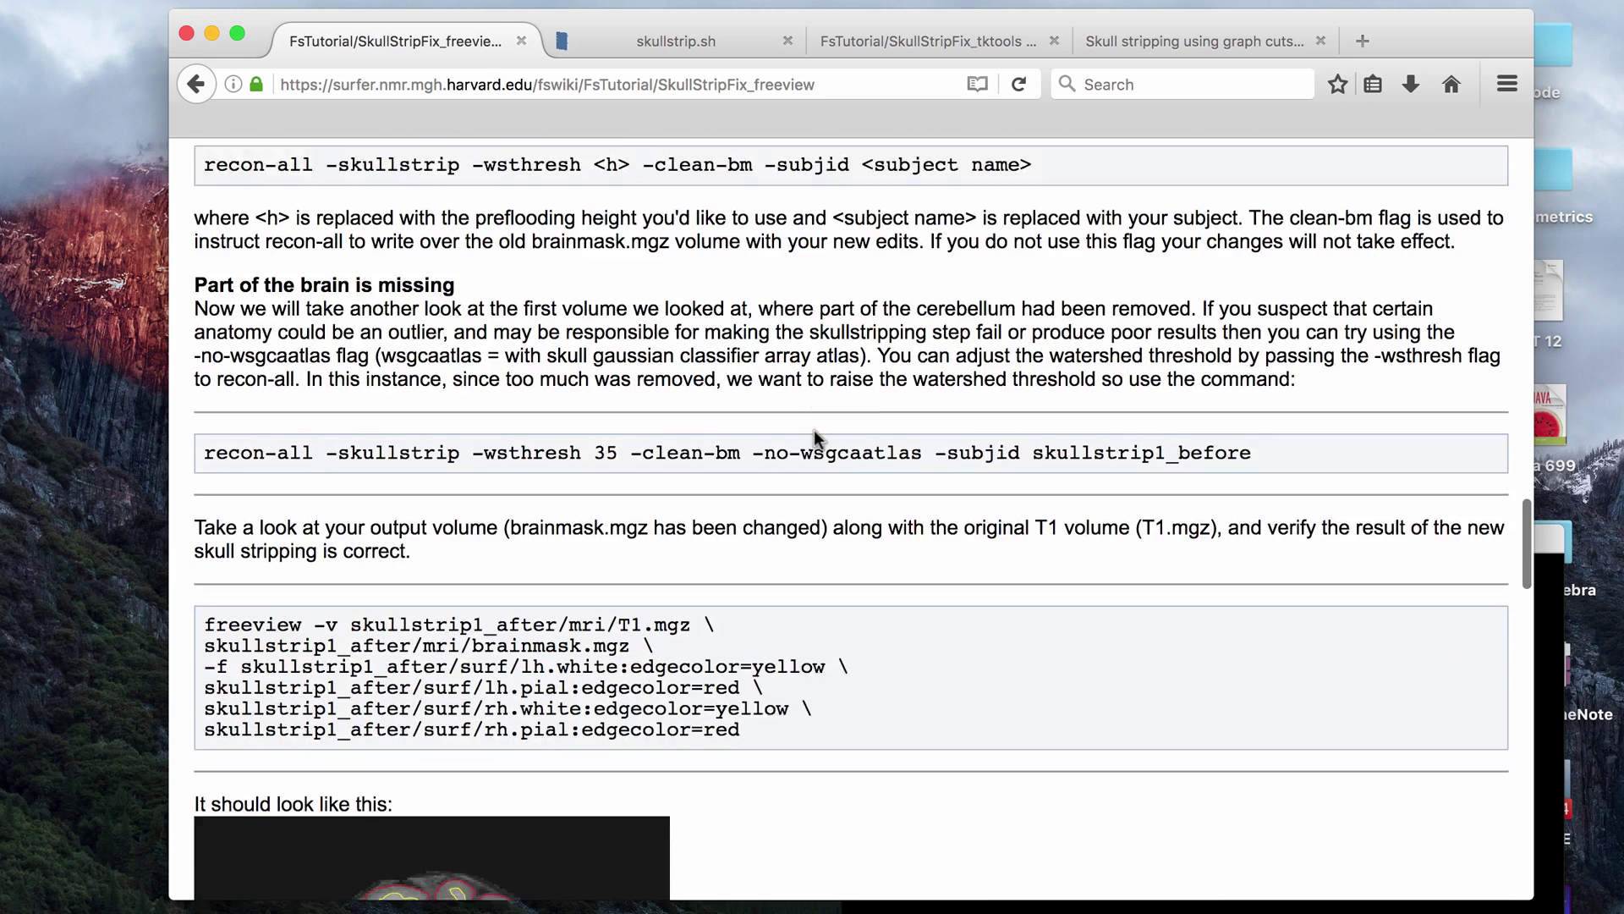
scroll(814, 430, down, 12)
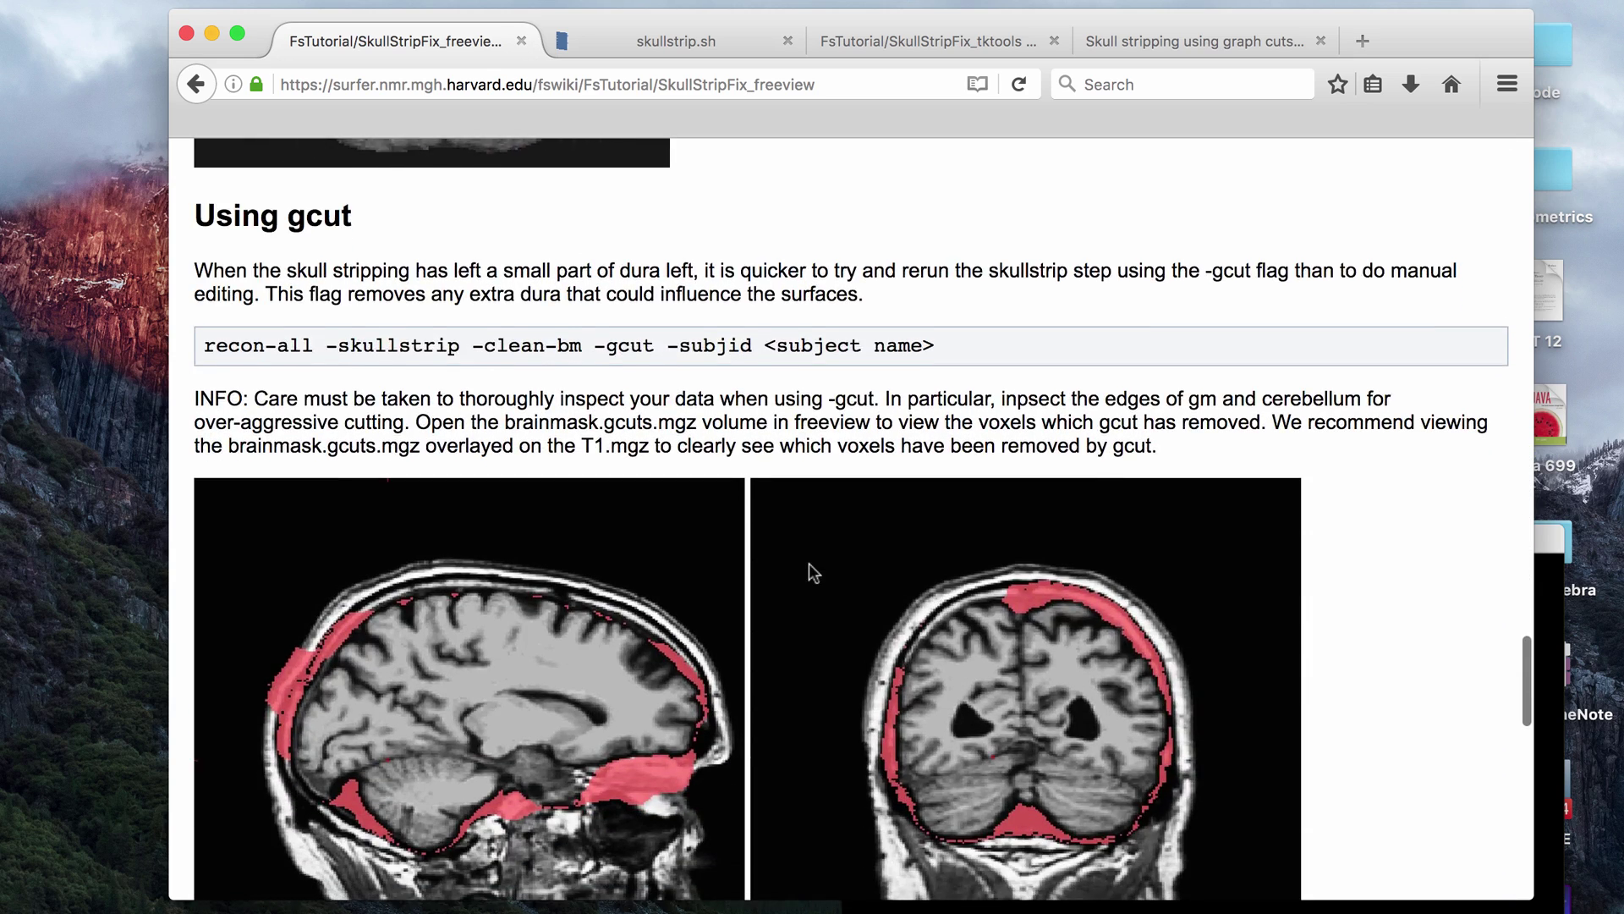
scroll(809, 563, down, 5)
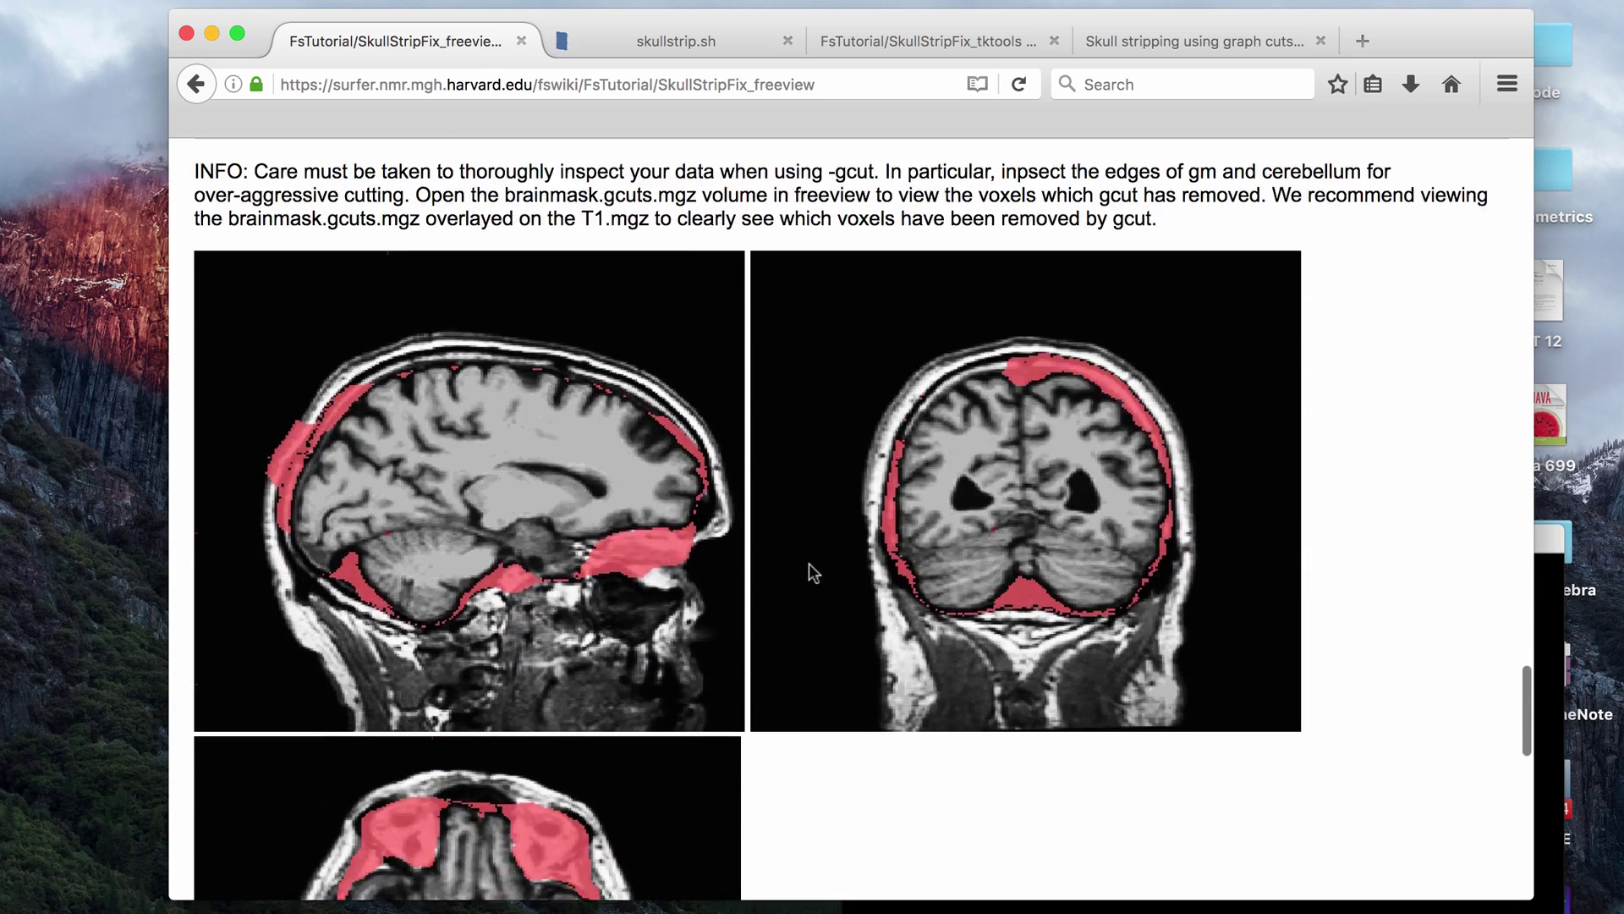
scroll(809, 562, down, 2)
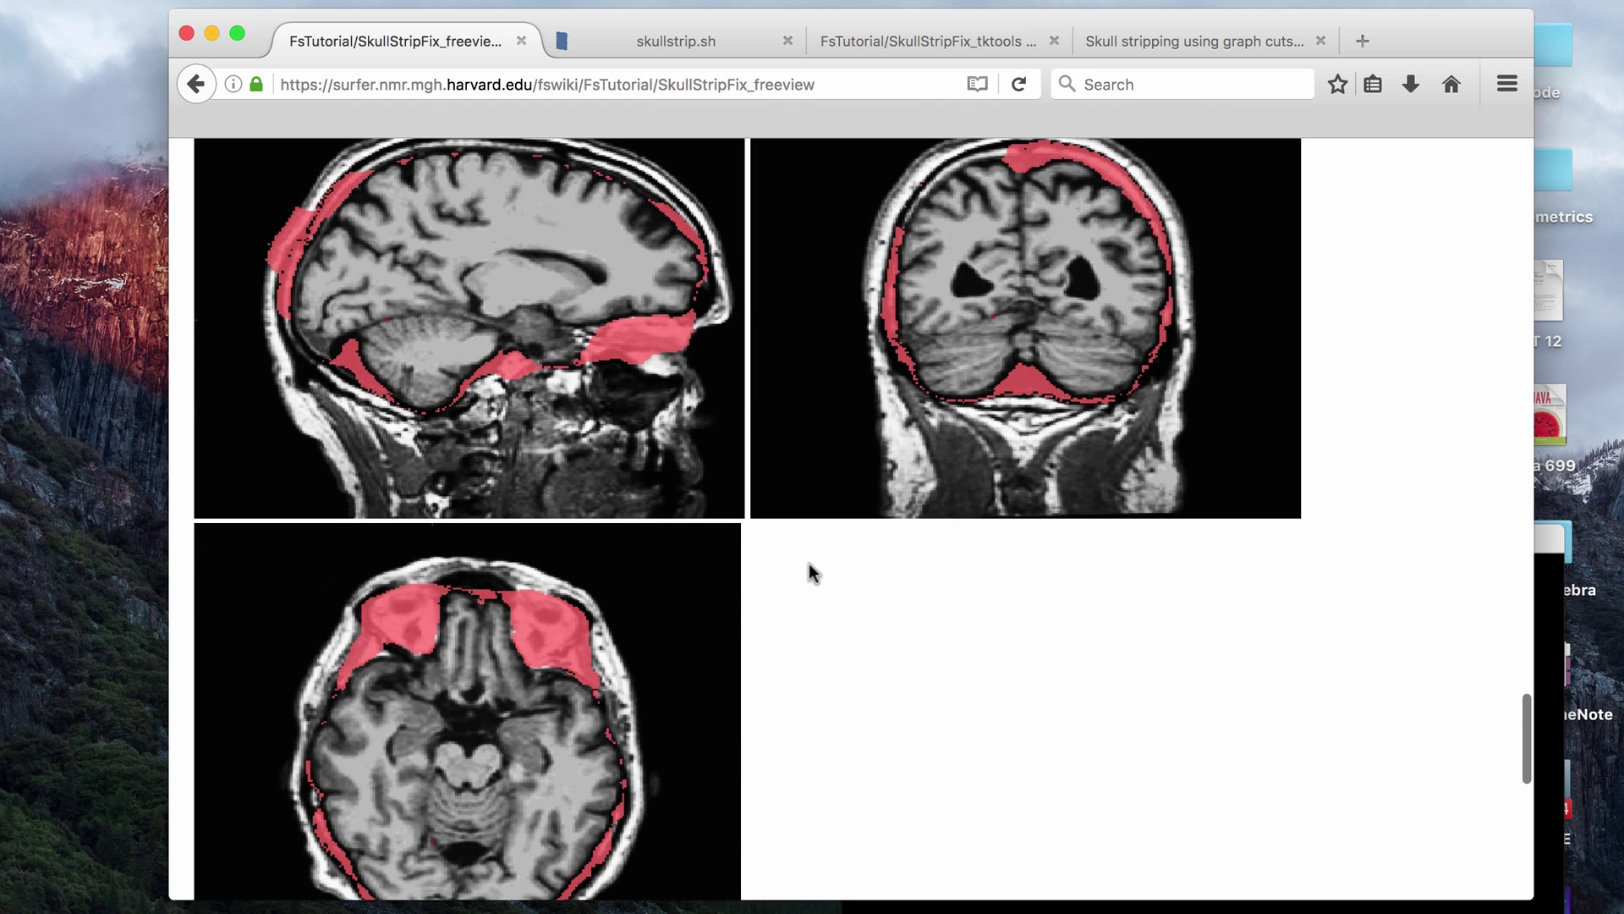
scroll(808, 563, down, 2)
scroll(809, 563, up, 6)
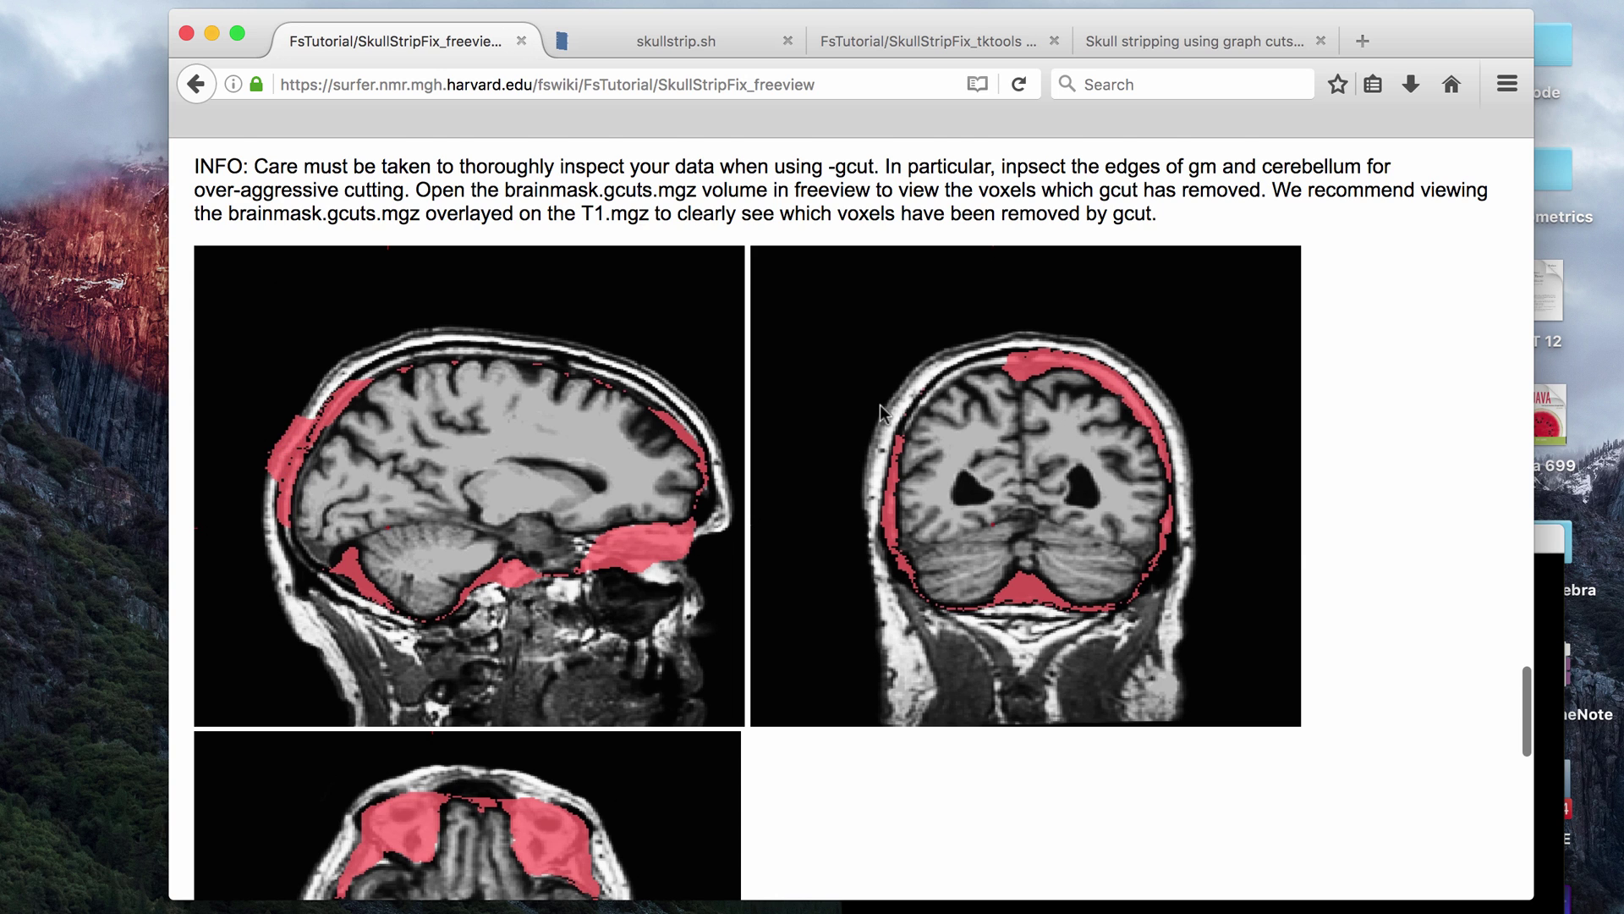
scroll(883, 413, up, 3)
scroll(880, 413, up, 1)
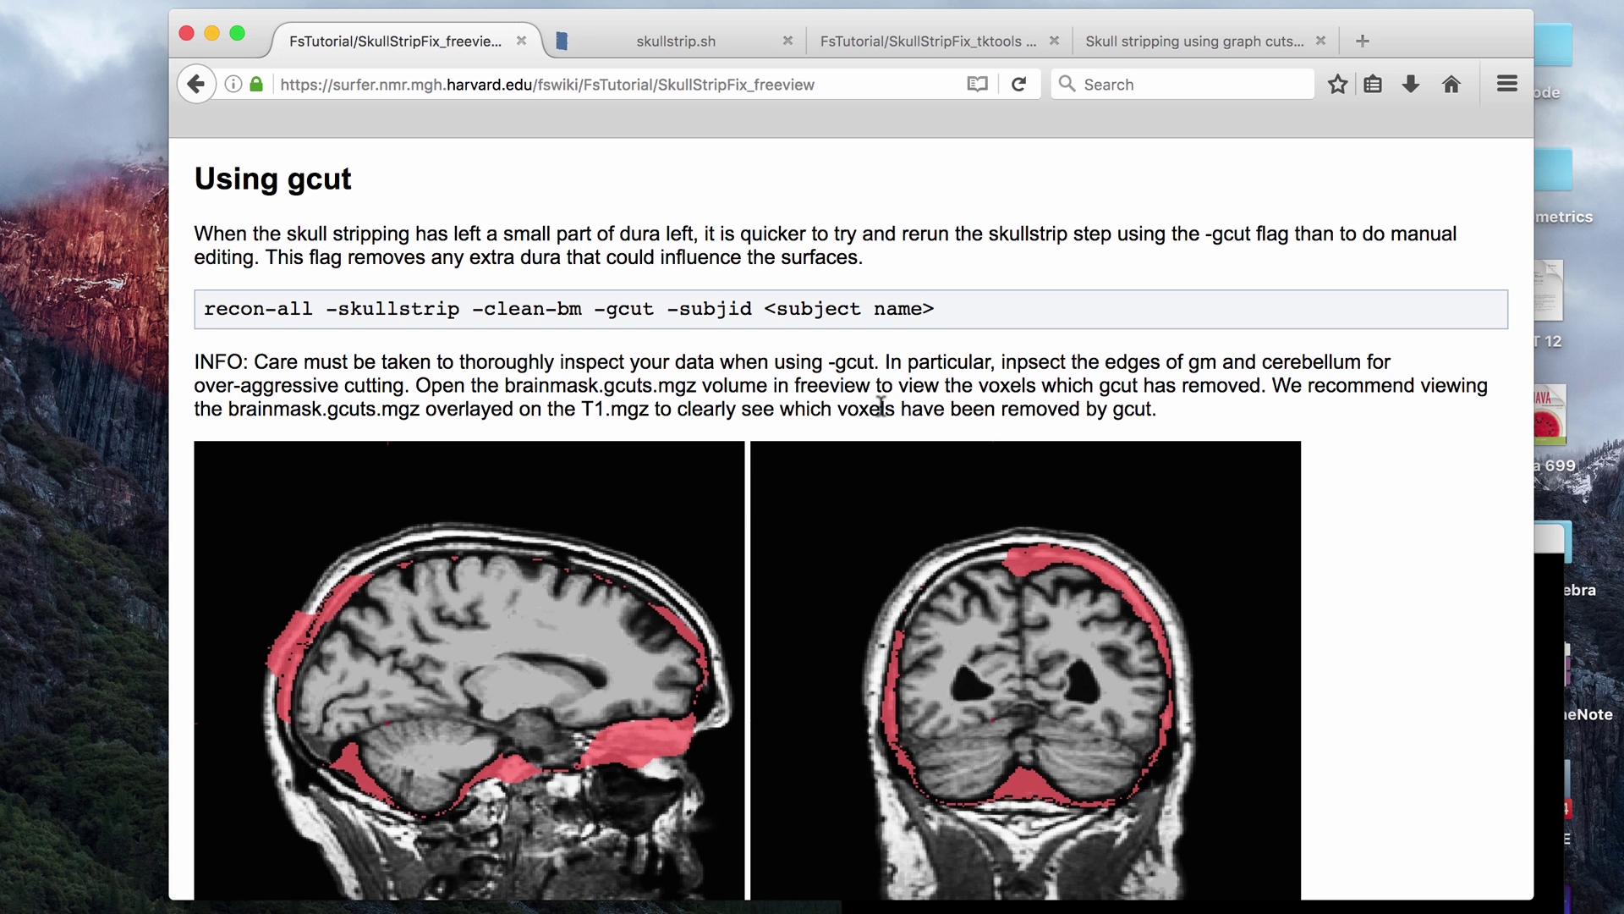
scroll(881, 407, up, 2)
scroll(881, 407, down, 2)
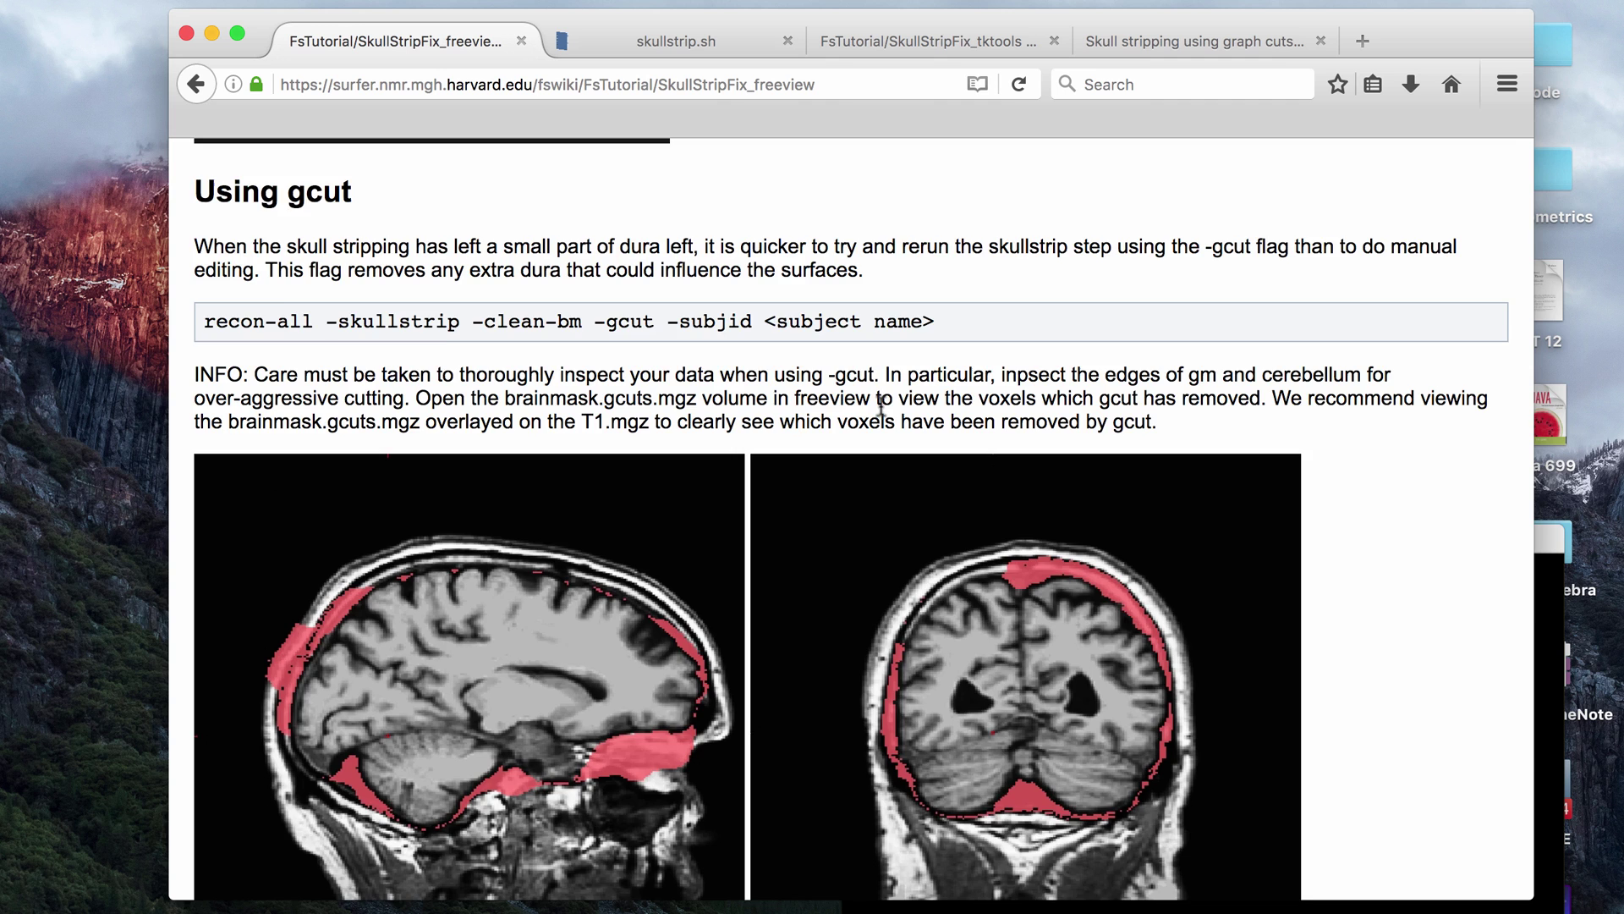
scroll(880, 407, down, 7)
scroll(880, 405, up, 3)
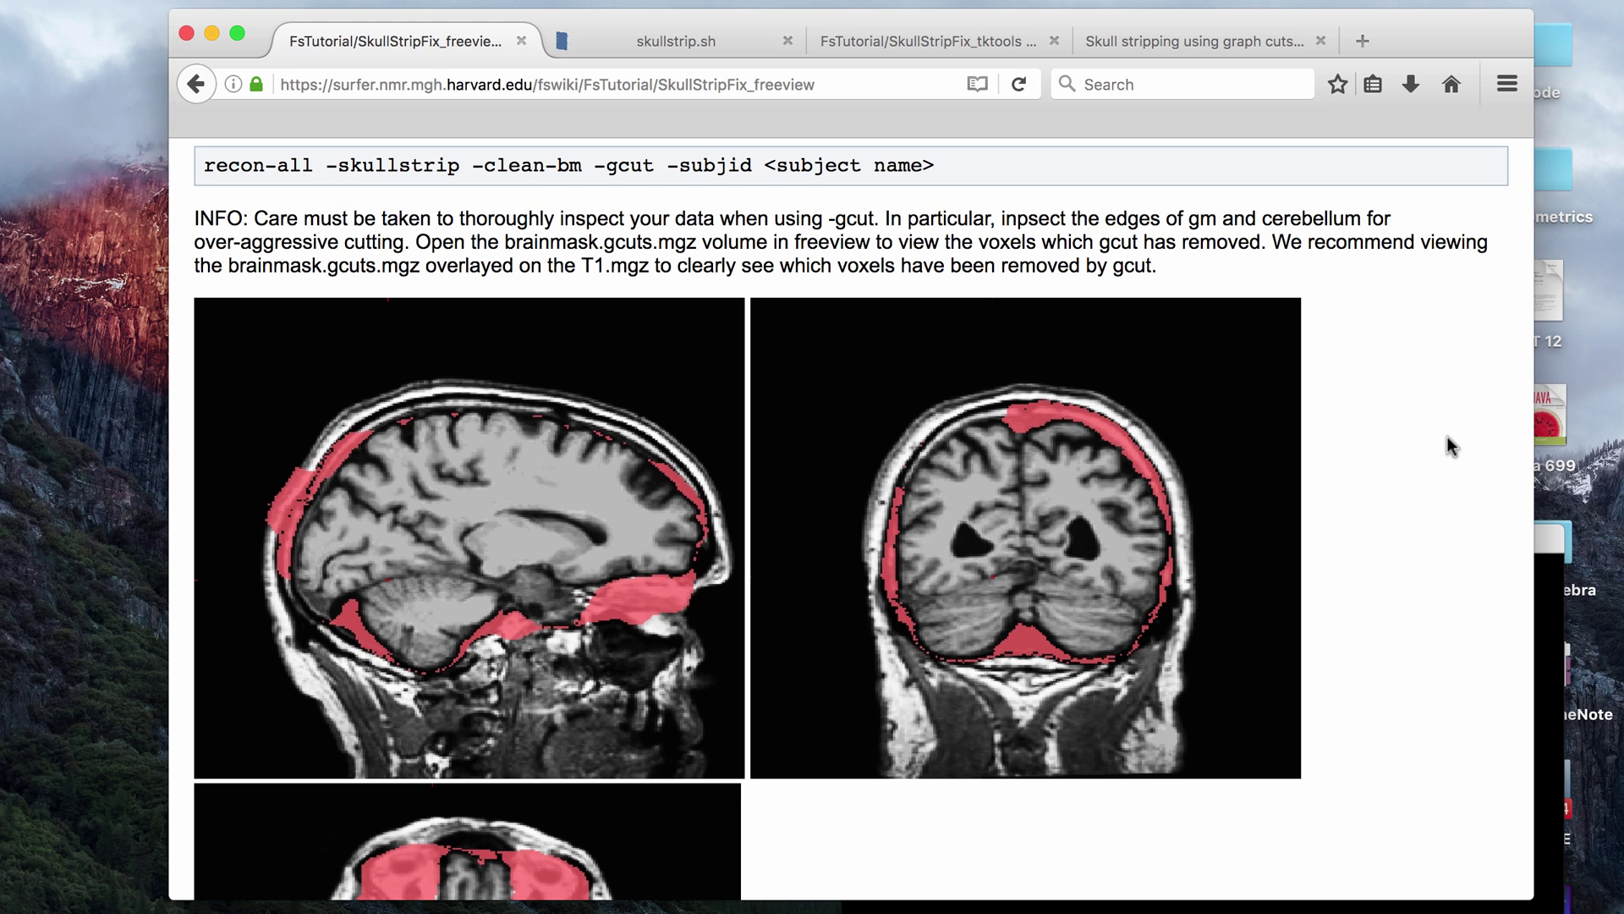
scroll(1448, 436, up, 3)
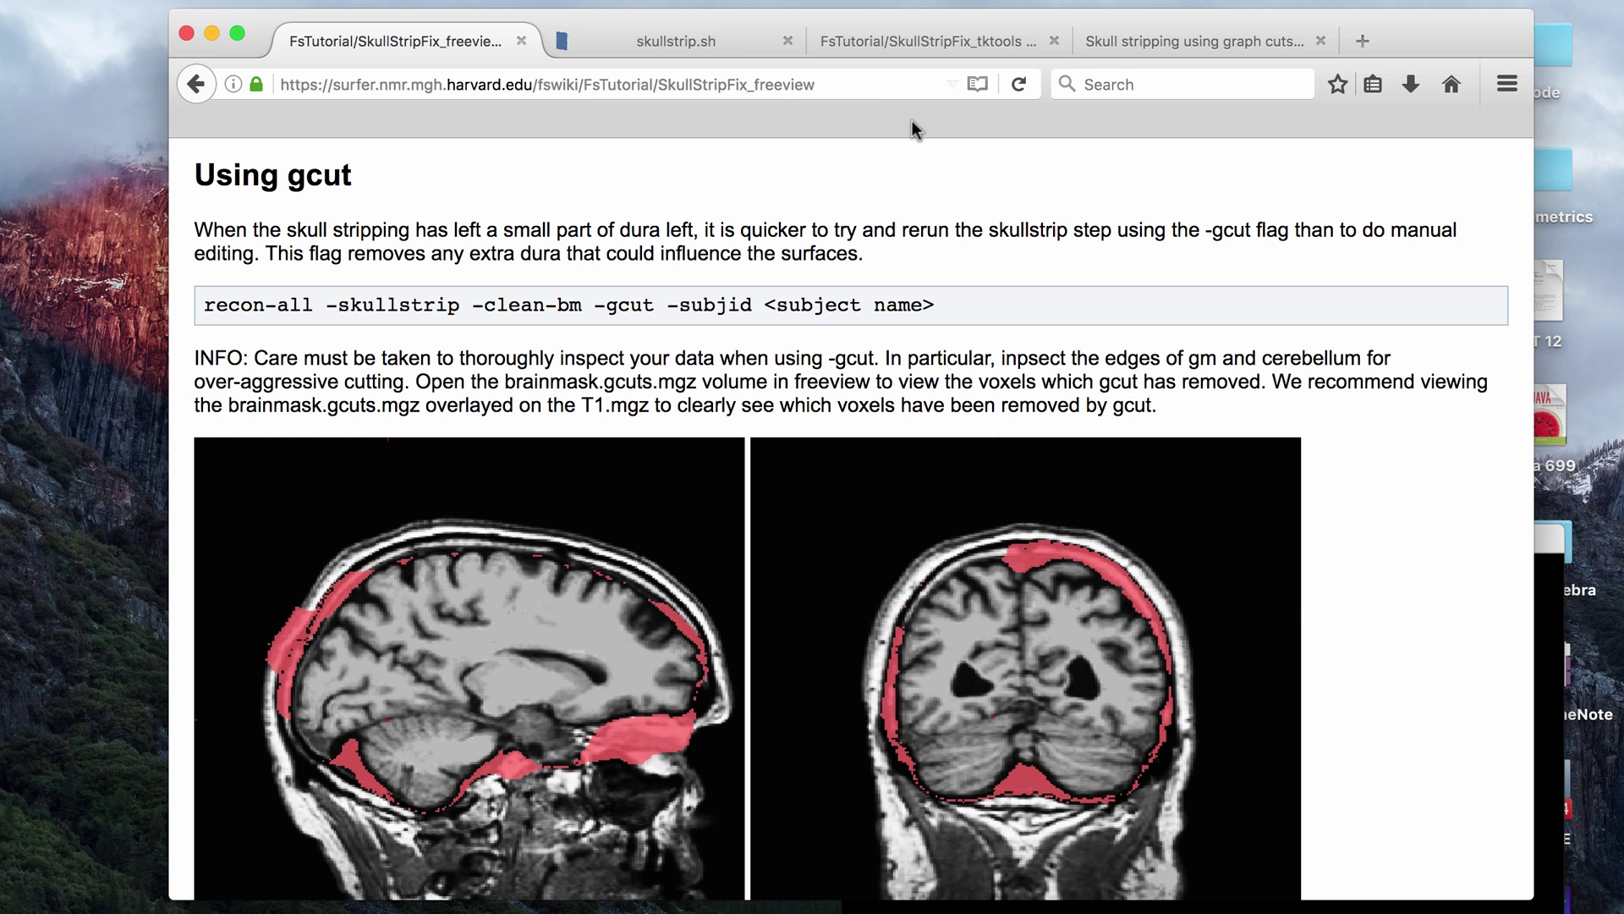
Bring up the skullstrip.sh notes and scroll through them
click(707, 54)
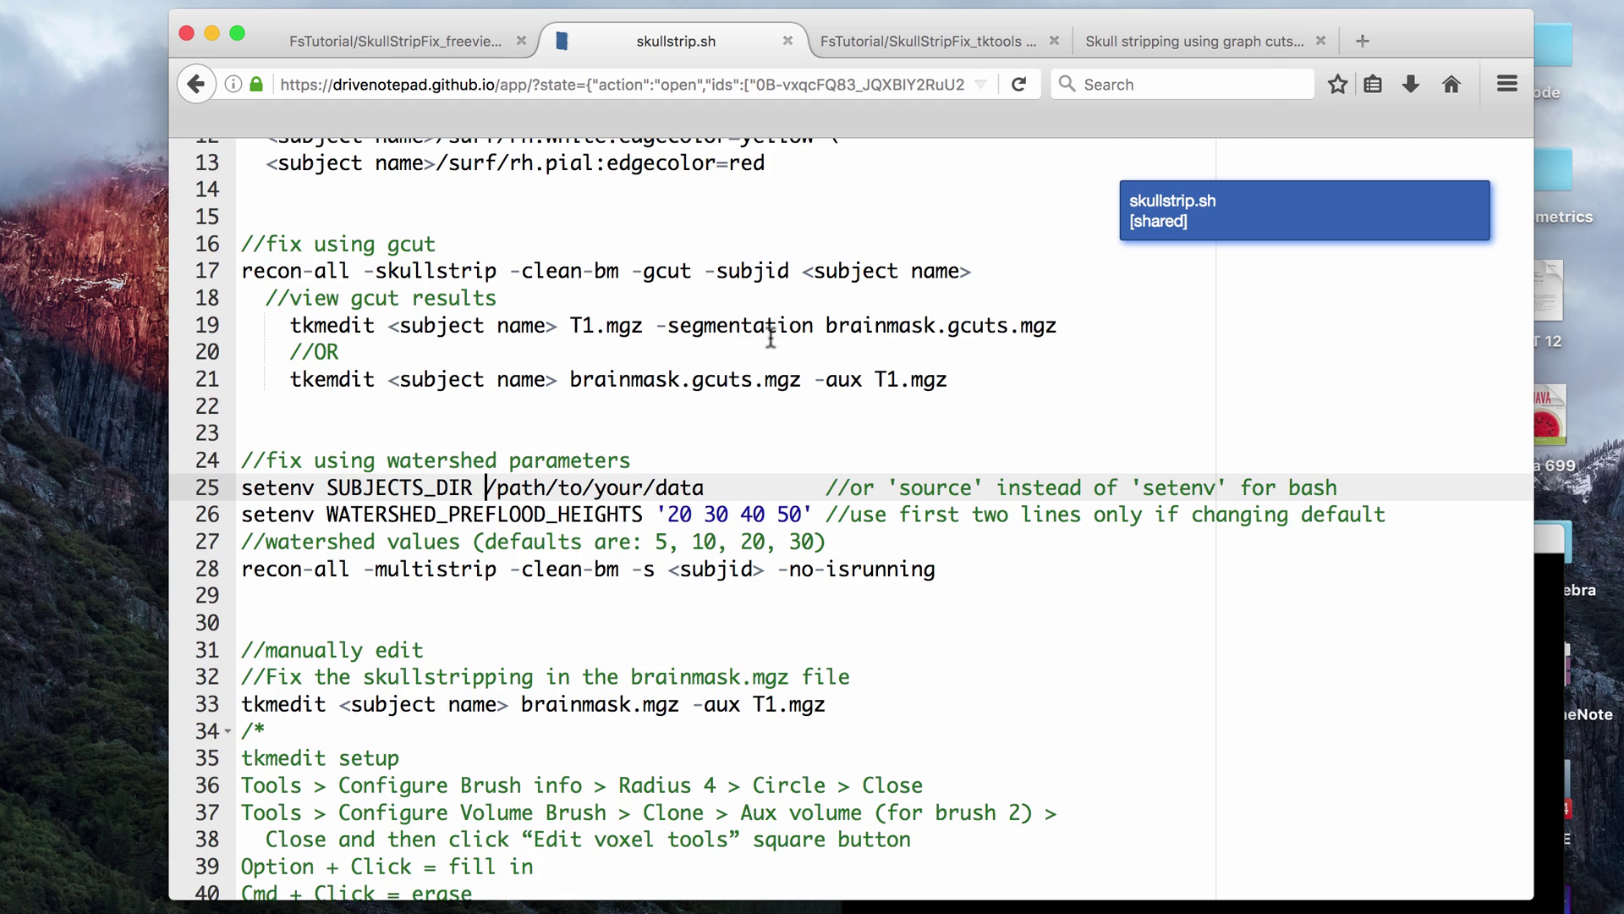
scroll(777, 355, up, 5)
scroll(777, 354, down, 7)
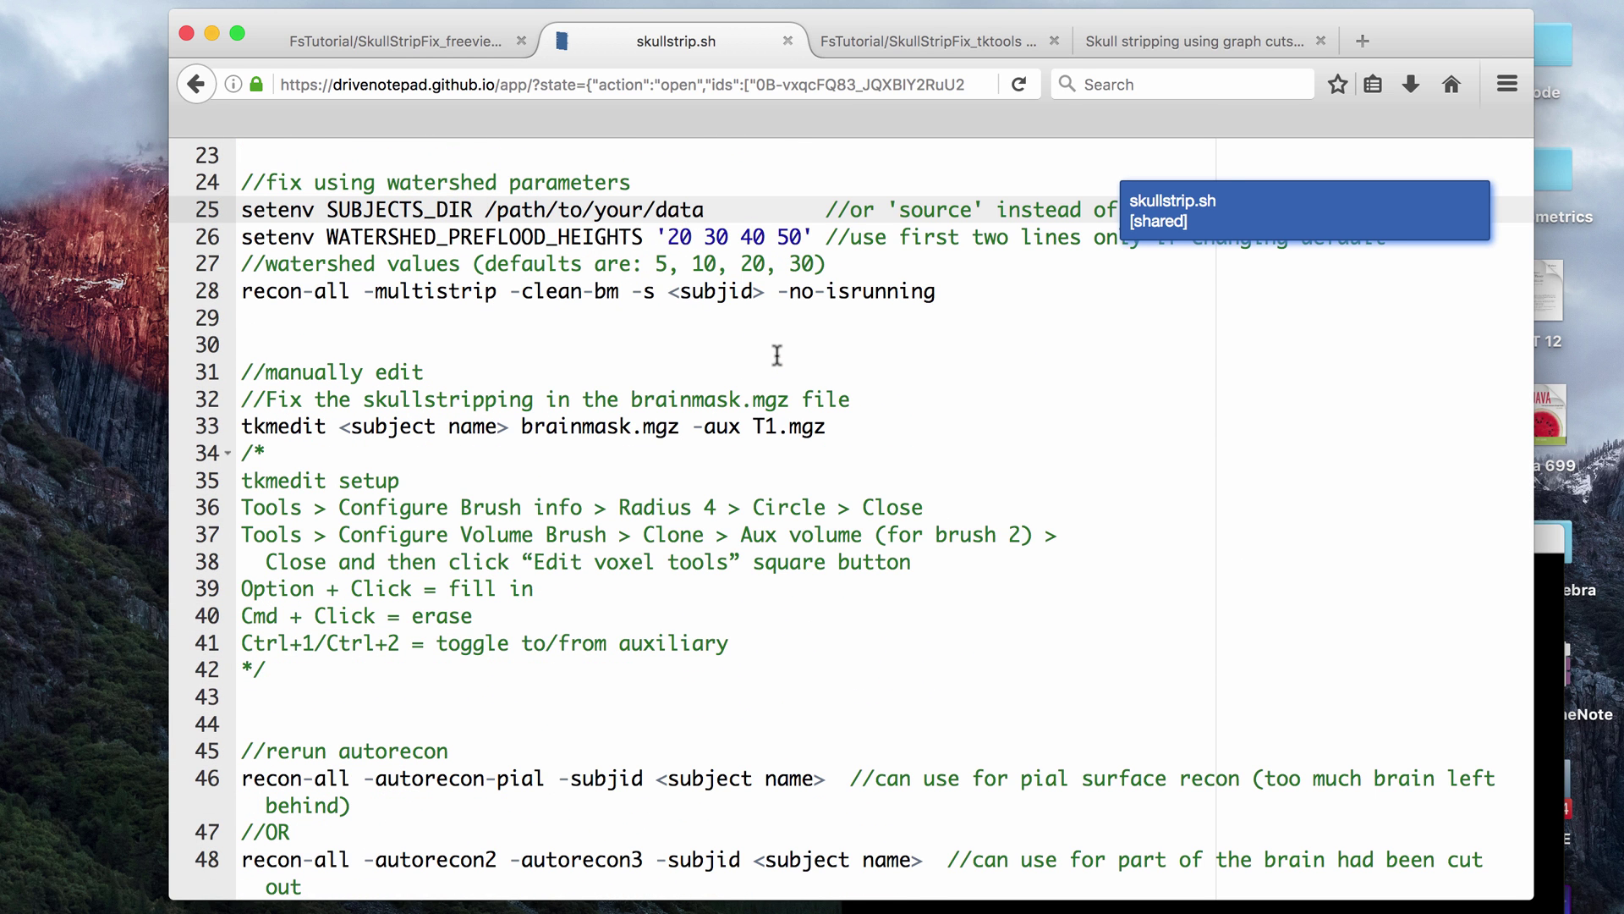
scroll(776, 355, up, 7)
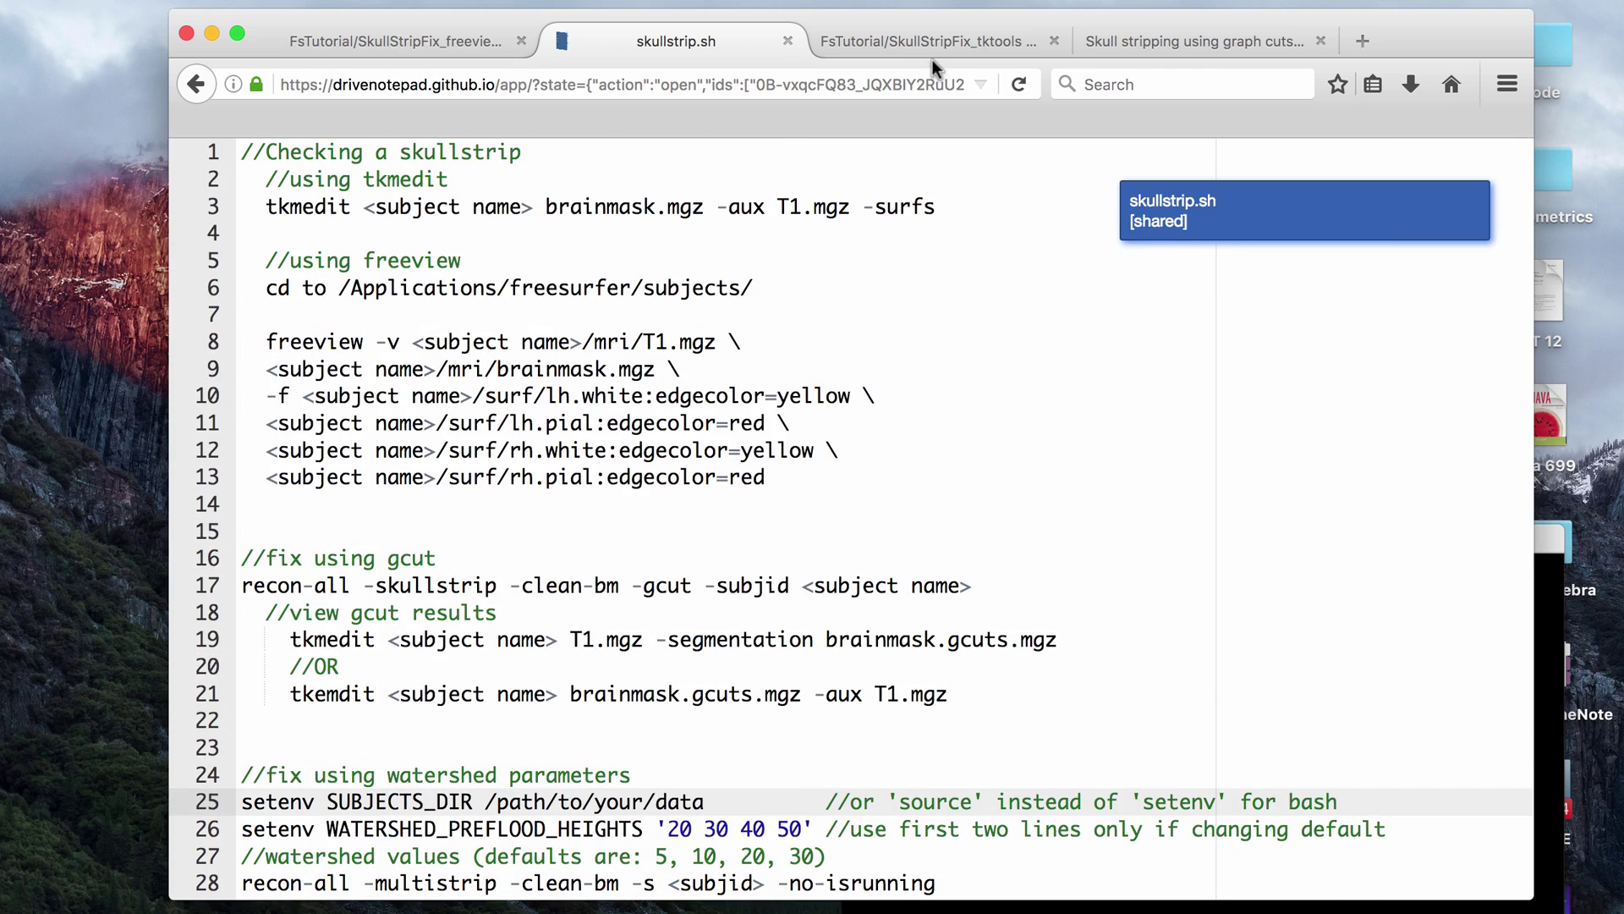
Skim the 'Skull stripping using graph cuts' paper, paging forward three times
click(1108, 41)
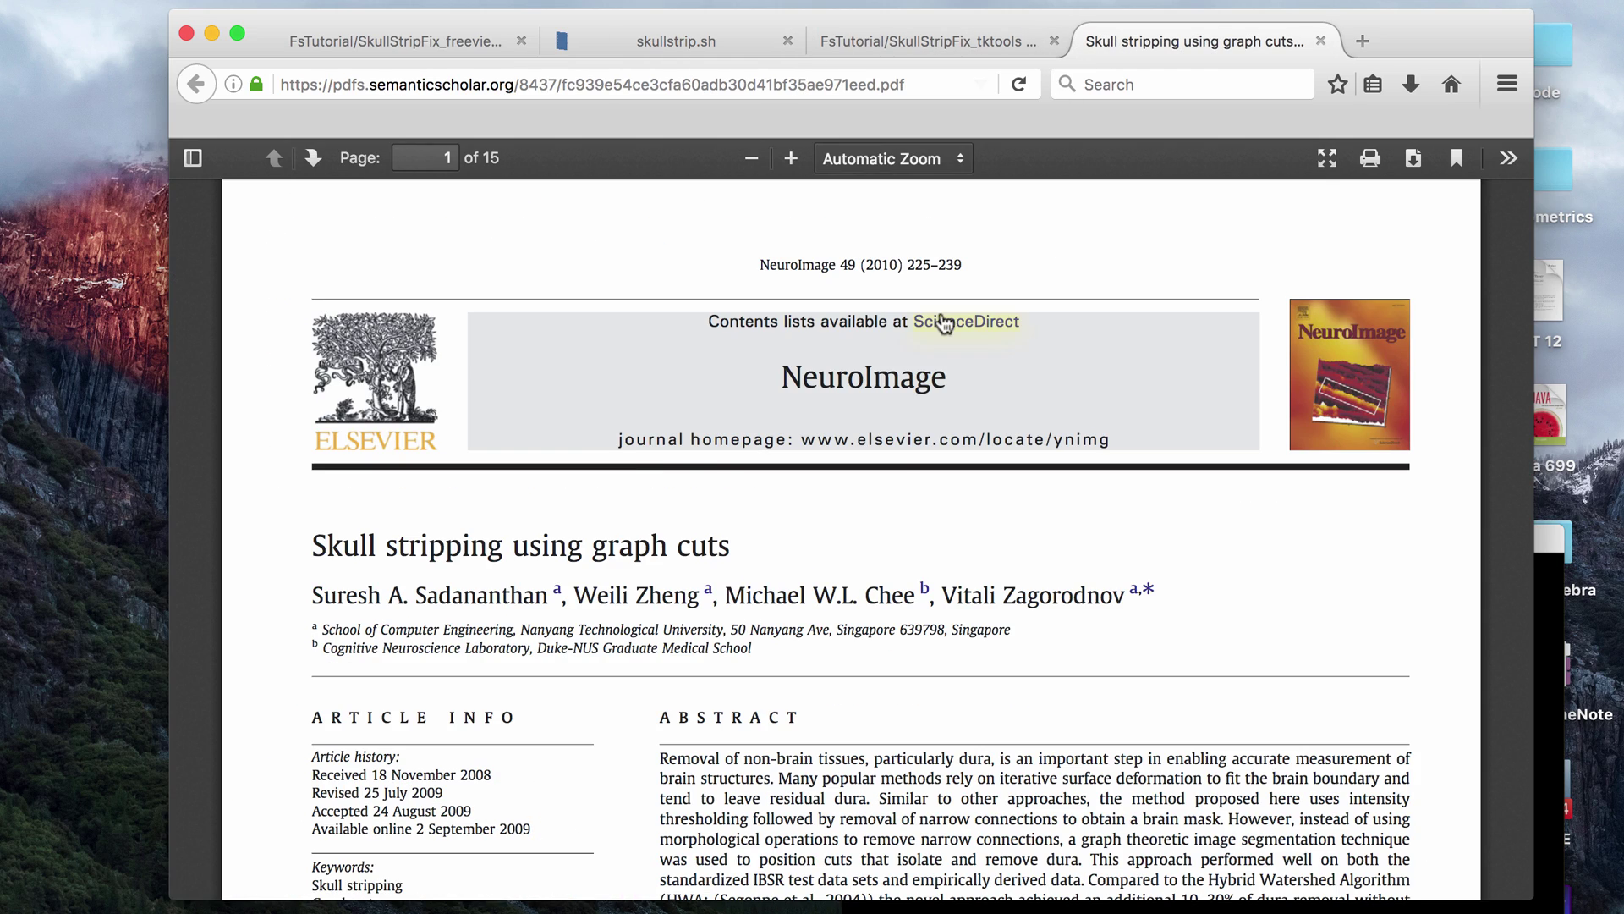
scroll(729, 484, down, 6)
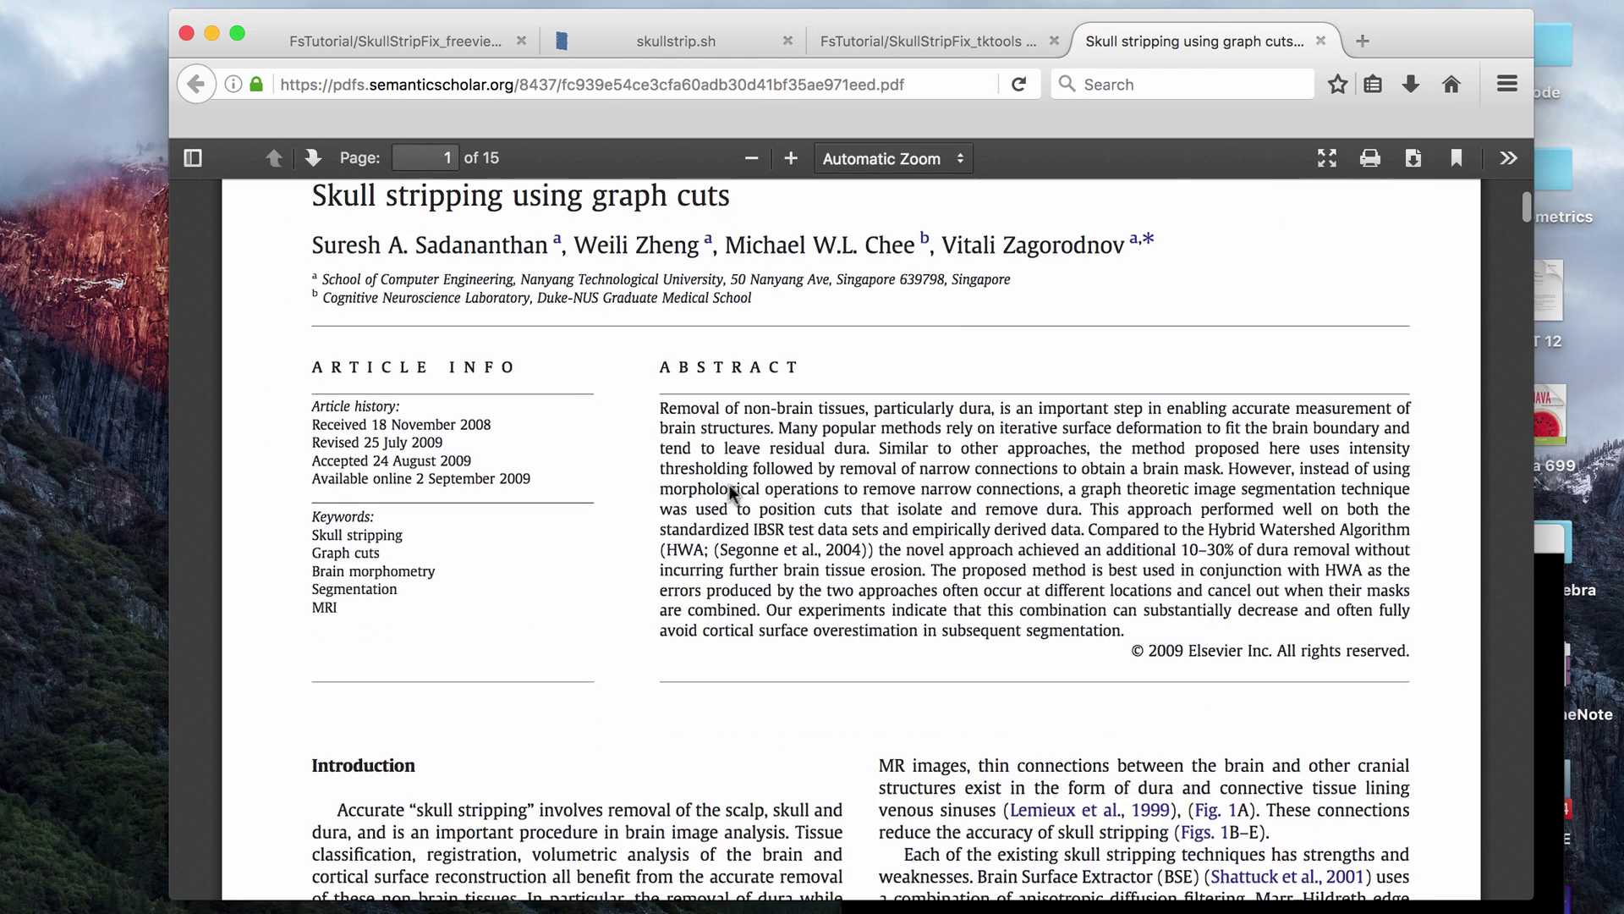
scroll(729, 484, up, 3)
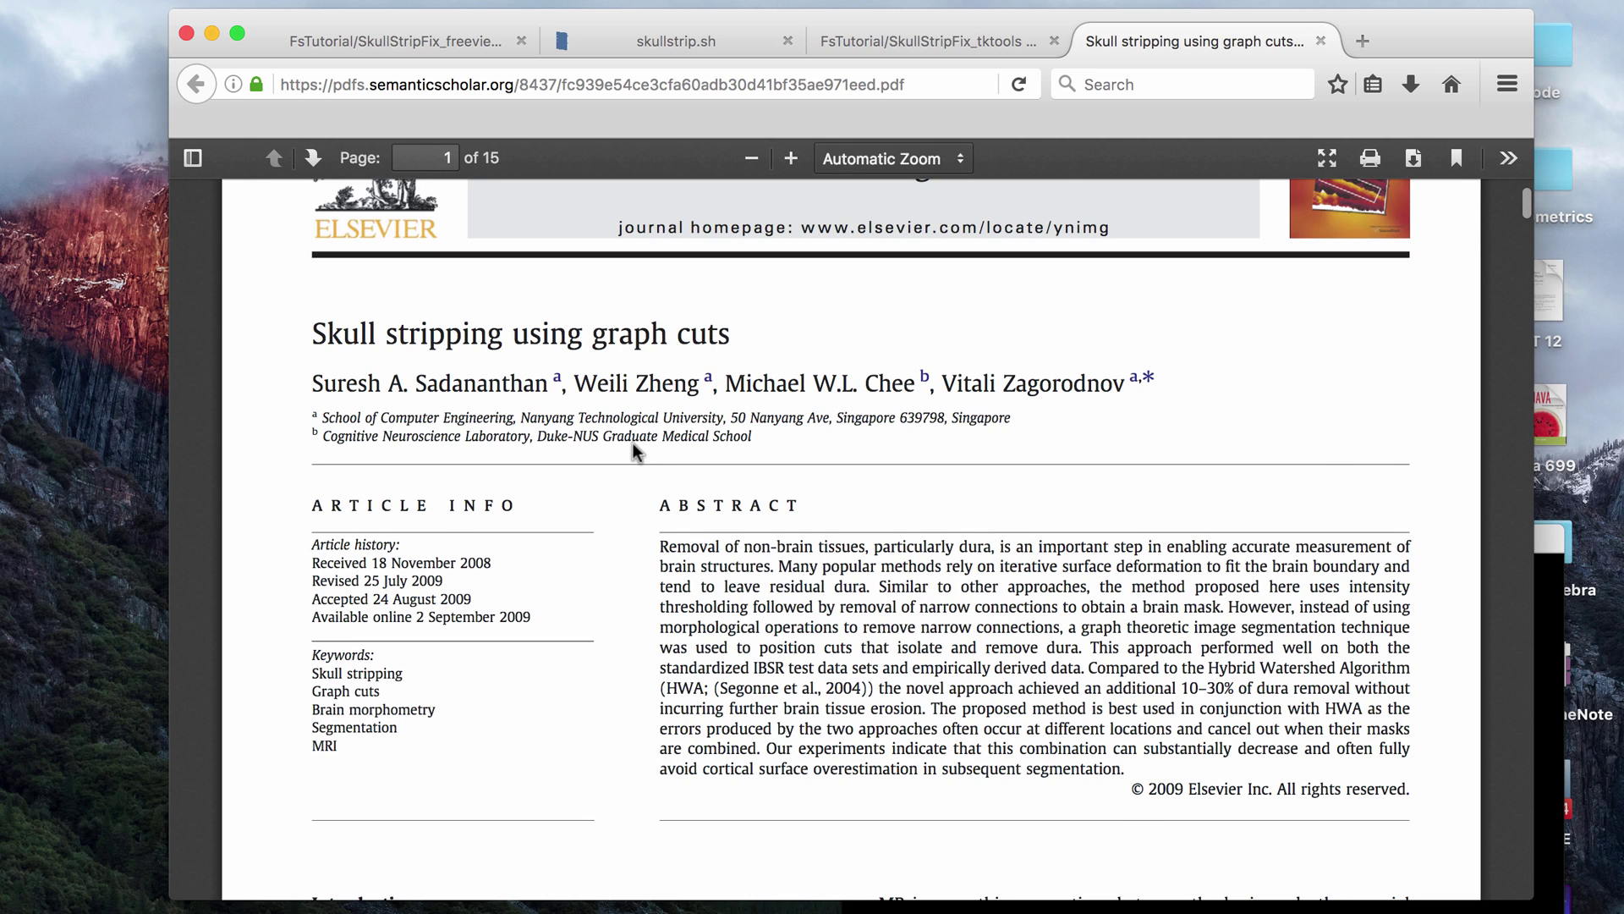
key(Right)
key(Right)
key(Right)
key(Right)
key(Right)
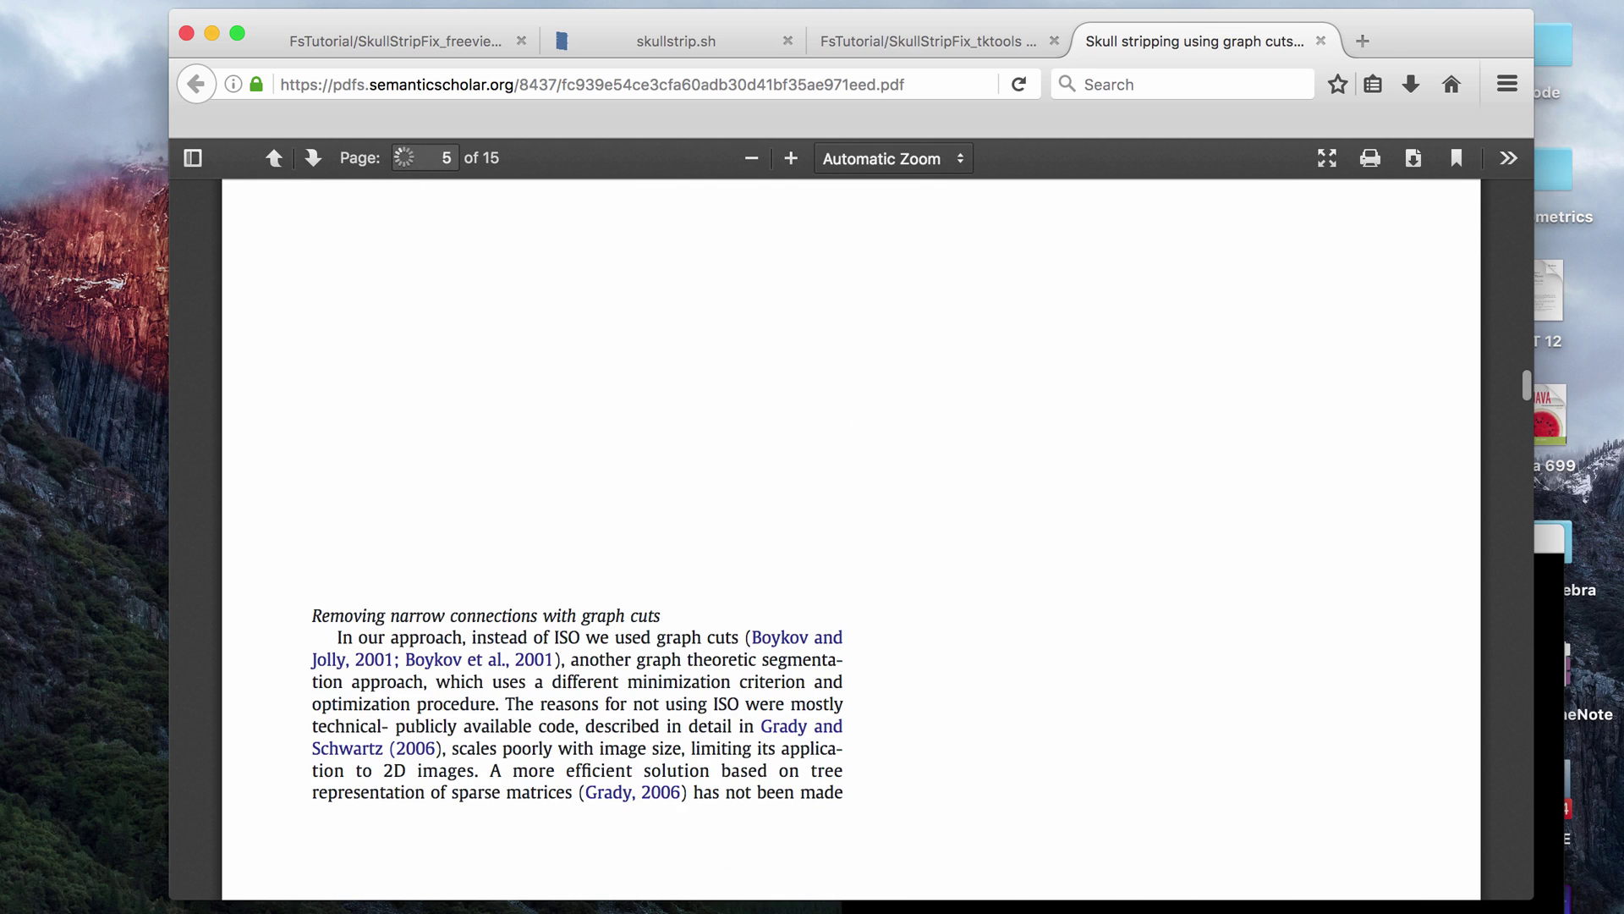
key(Right)
key(Right)
key(Right)
key(Right)
key(Right)
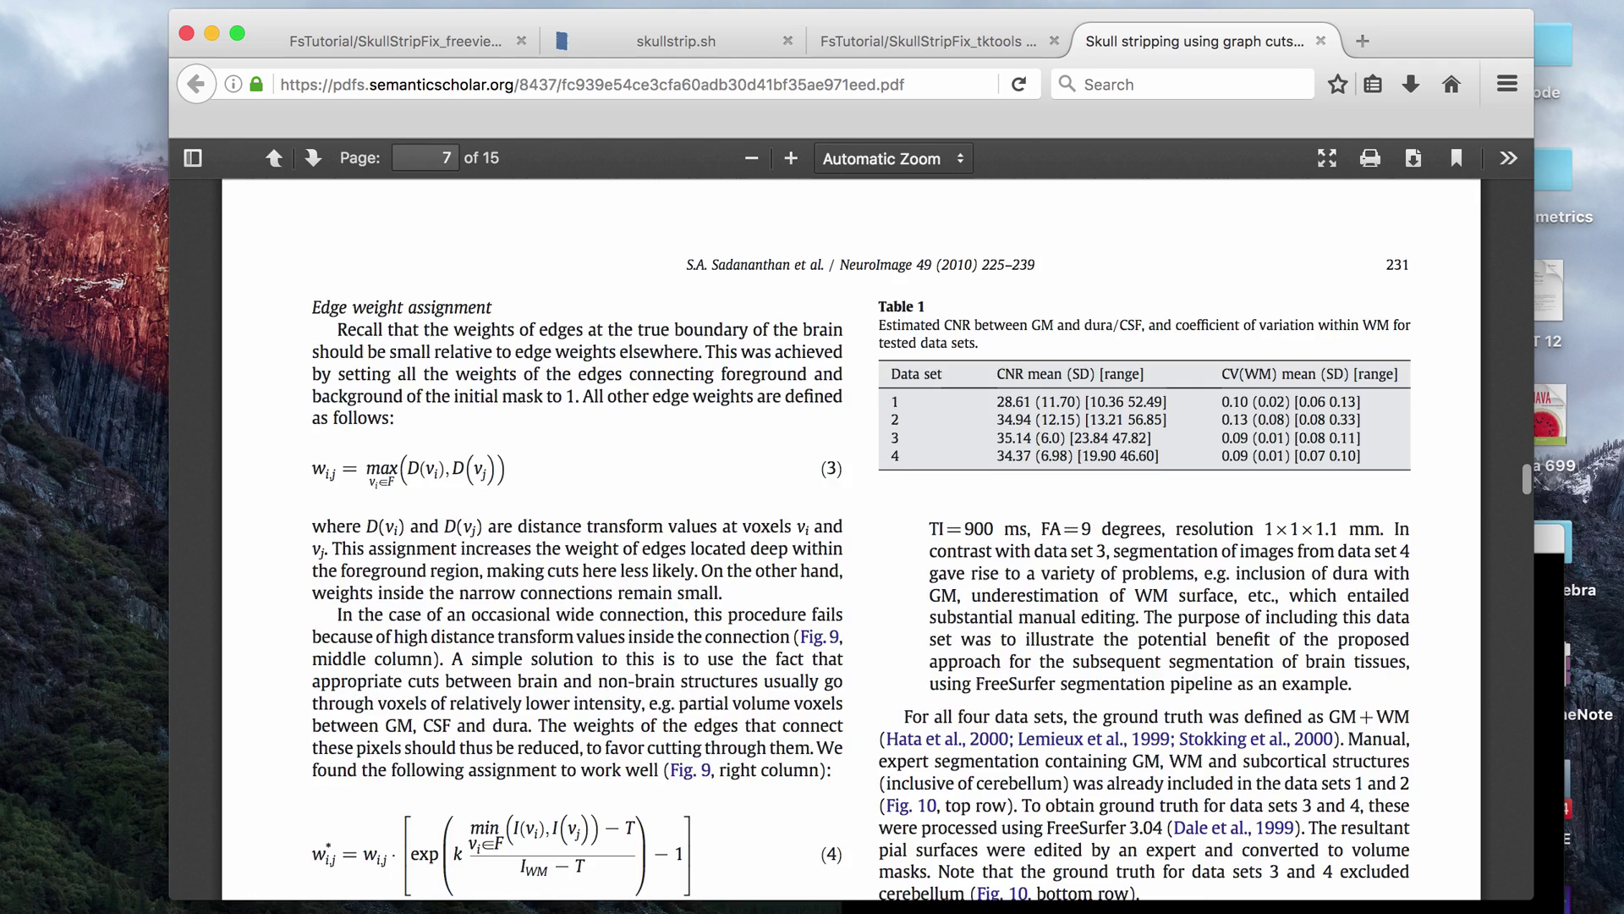
key(Right)
key(Right)
key(Right)
key(Right)
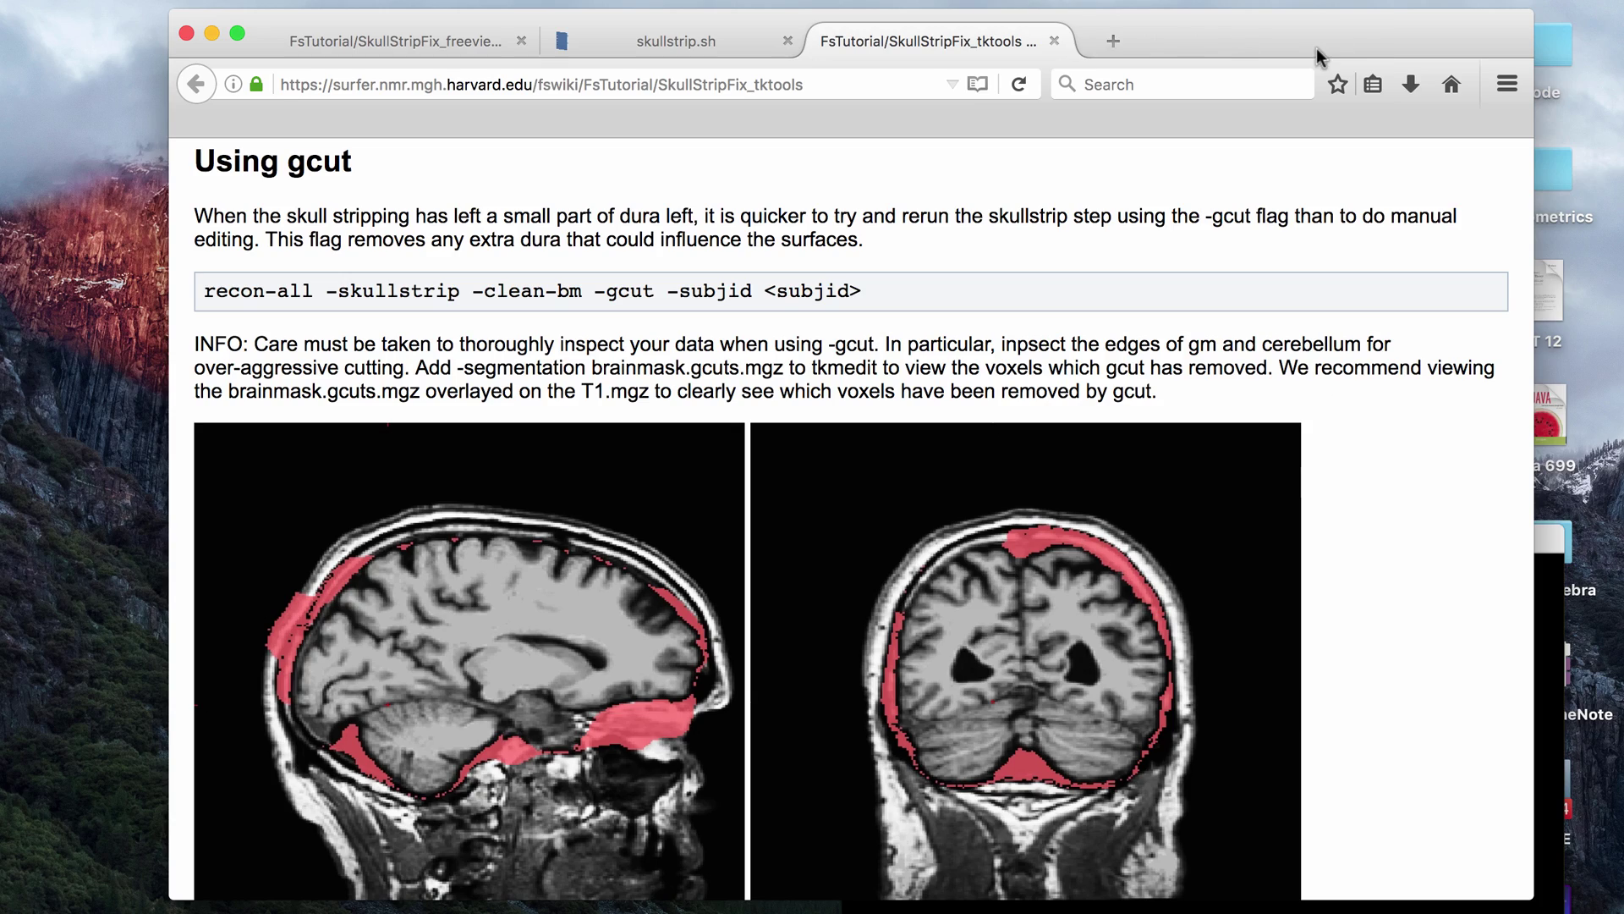
Close the graph cuts paper and go back to the skullstrip.sh notes
click(1320, 41)
click(711, 47)
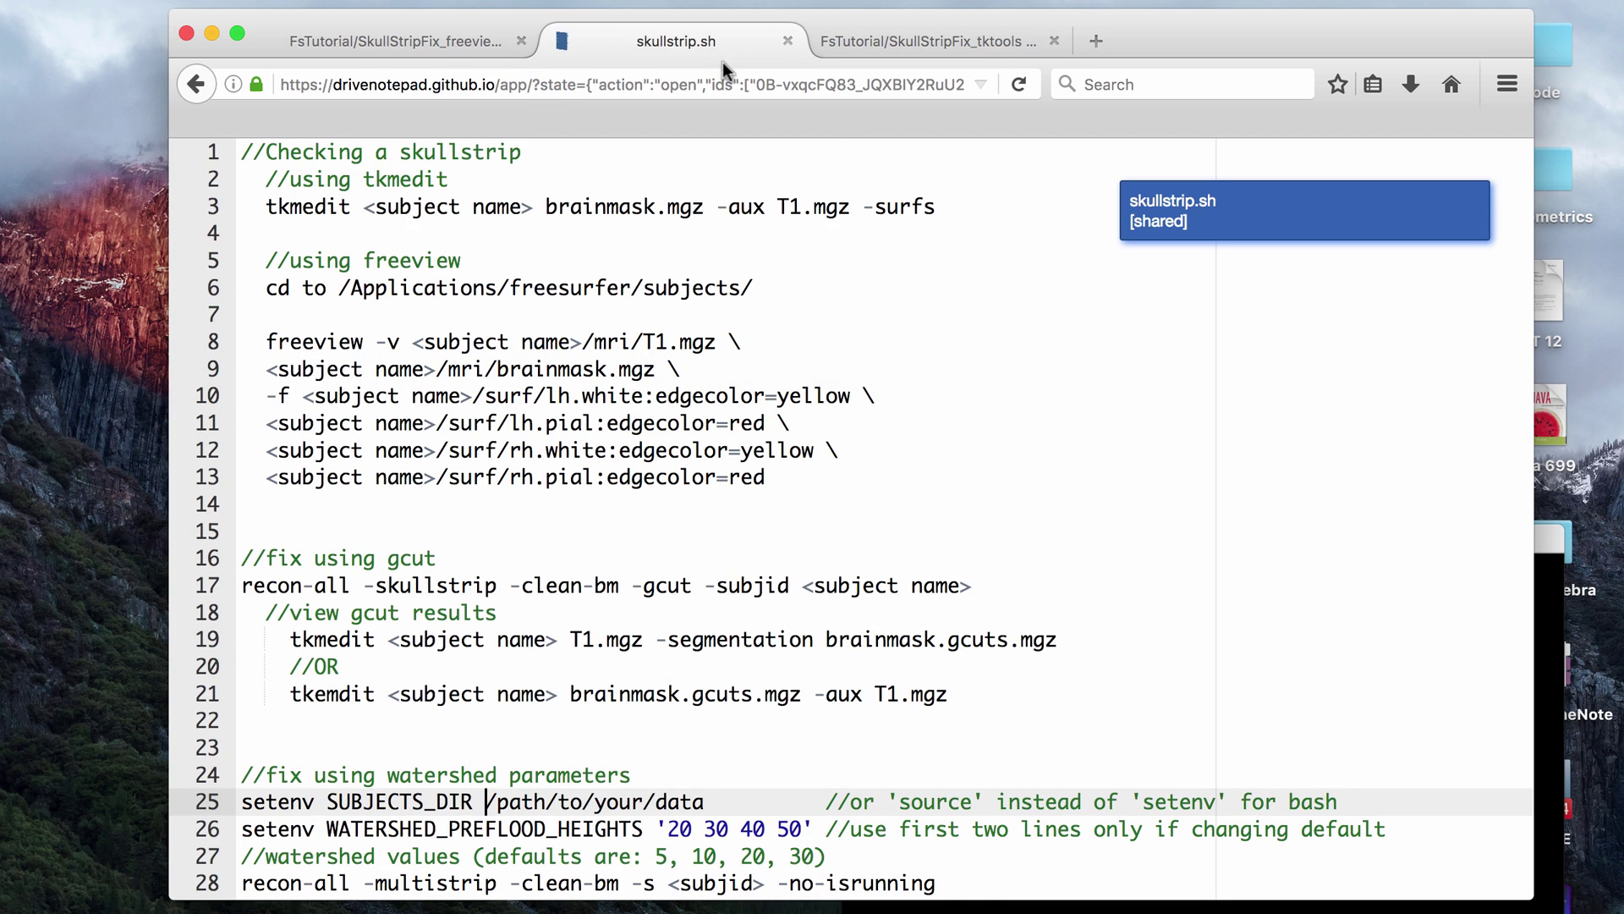
scroll(442, 537, down, 5)
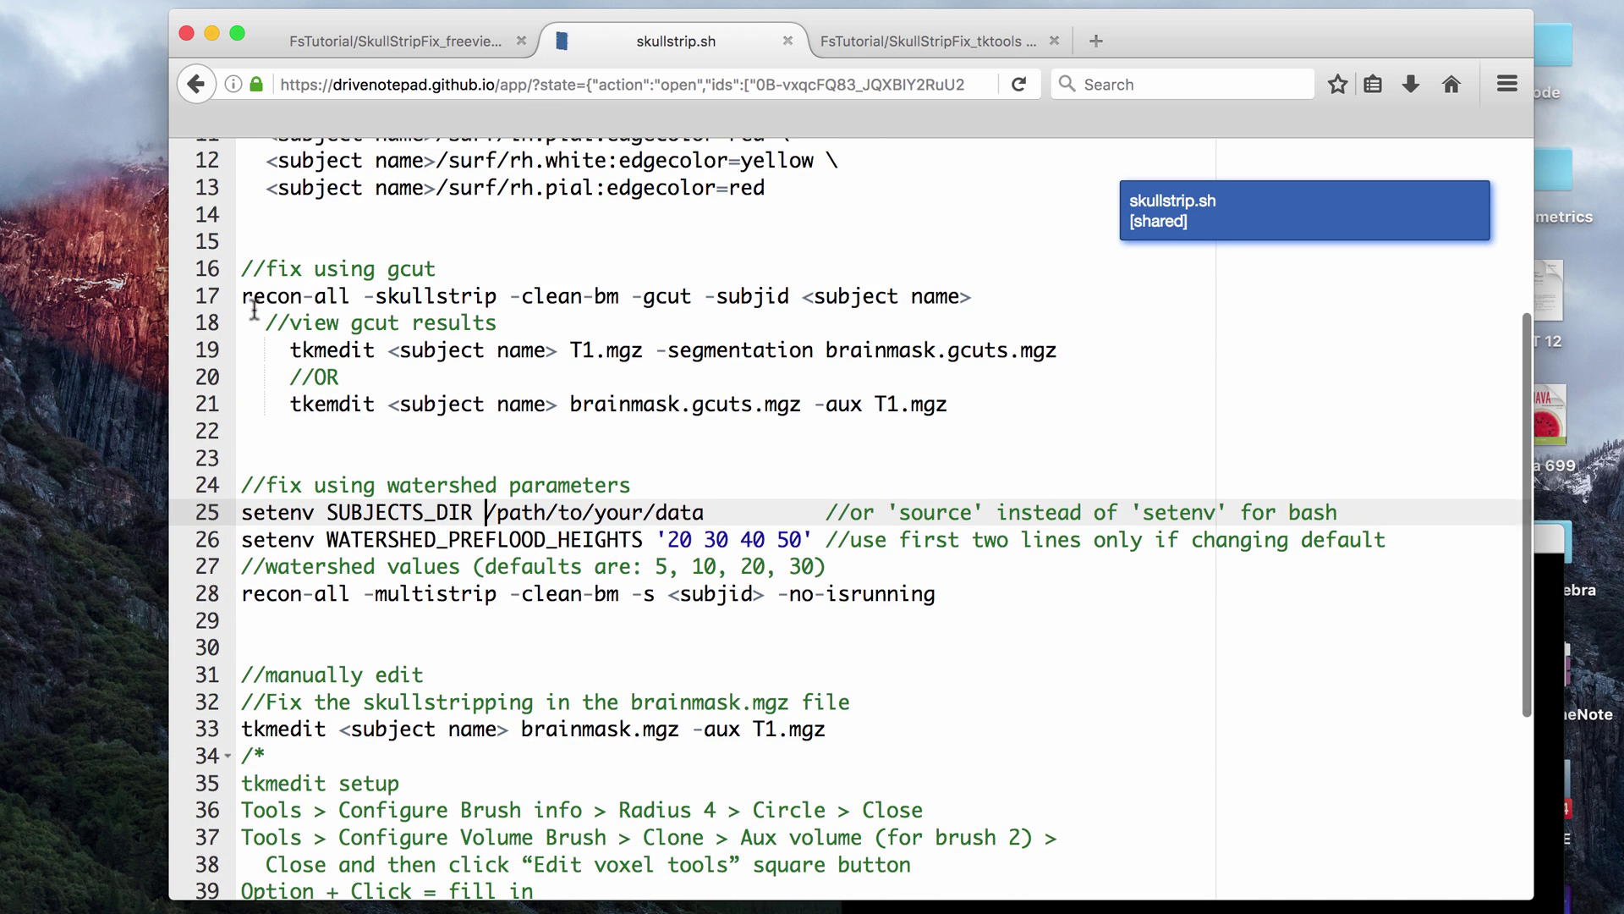
Select the gcut fix lines 16–21 and run recon-all -skullstrip -clean-bm -gcut -subjid BTC
click(244, 269)
drag(243, 269, 949, 404)
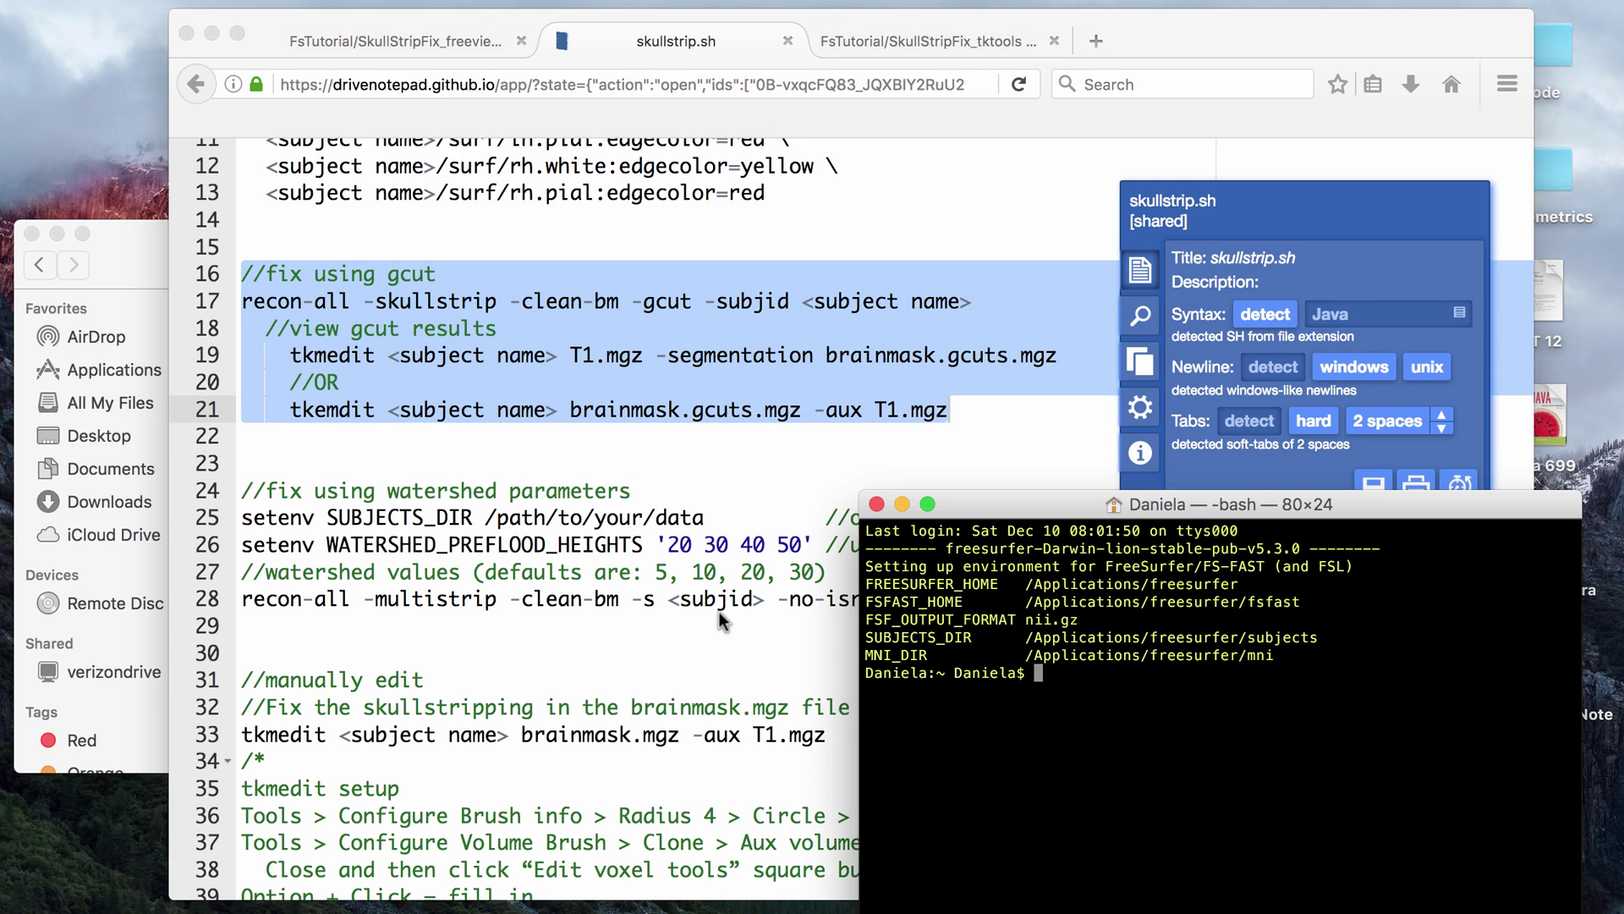
text(recon-all -skullstrip -clean-bm )
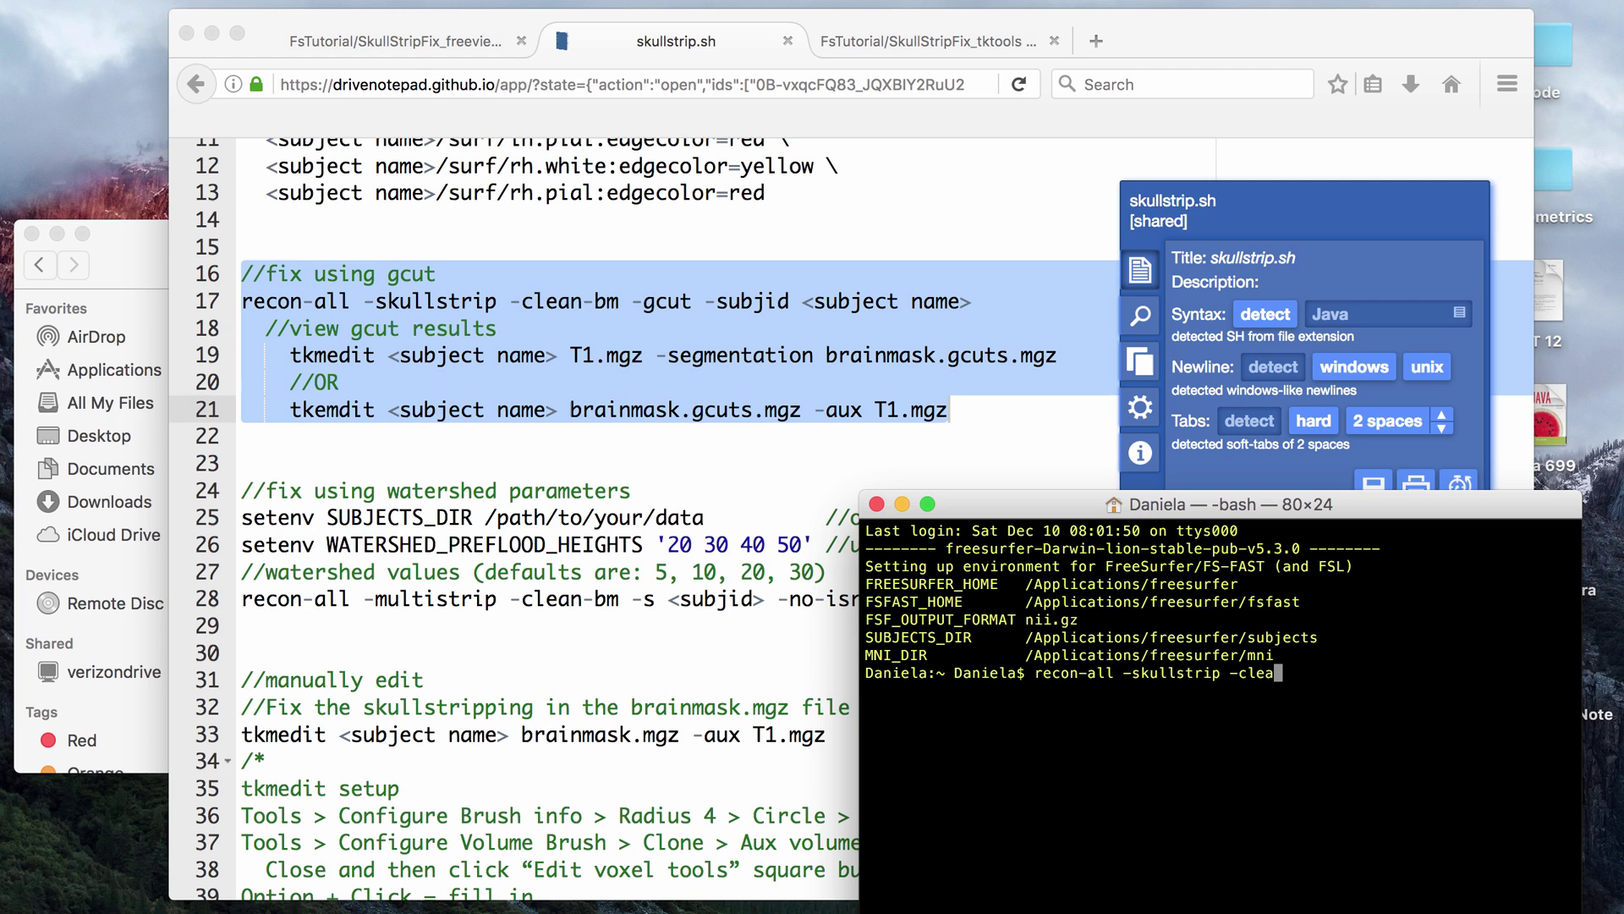
text(-gcut -subjid BTC)
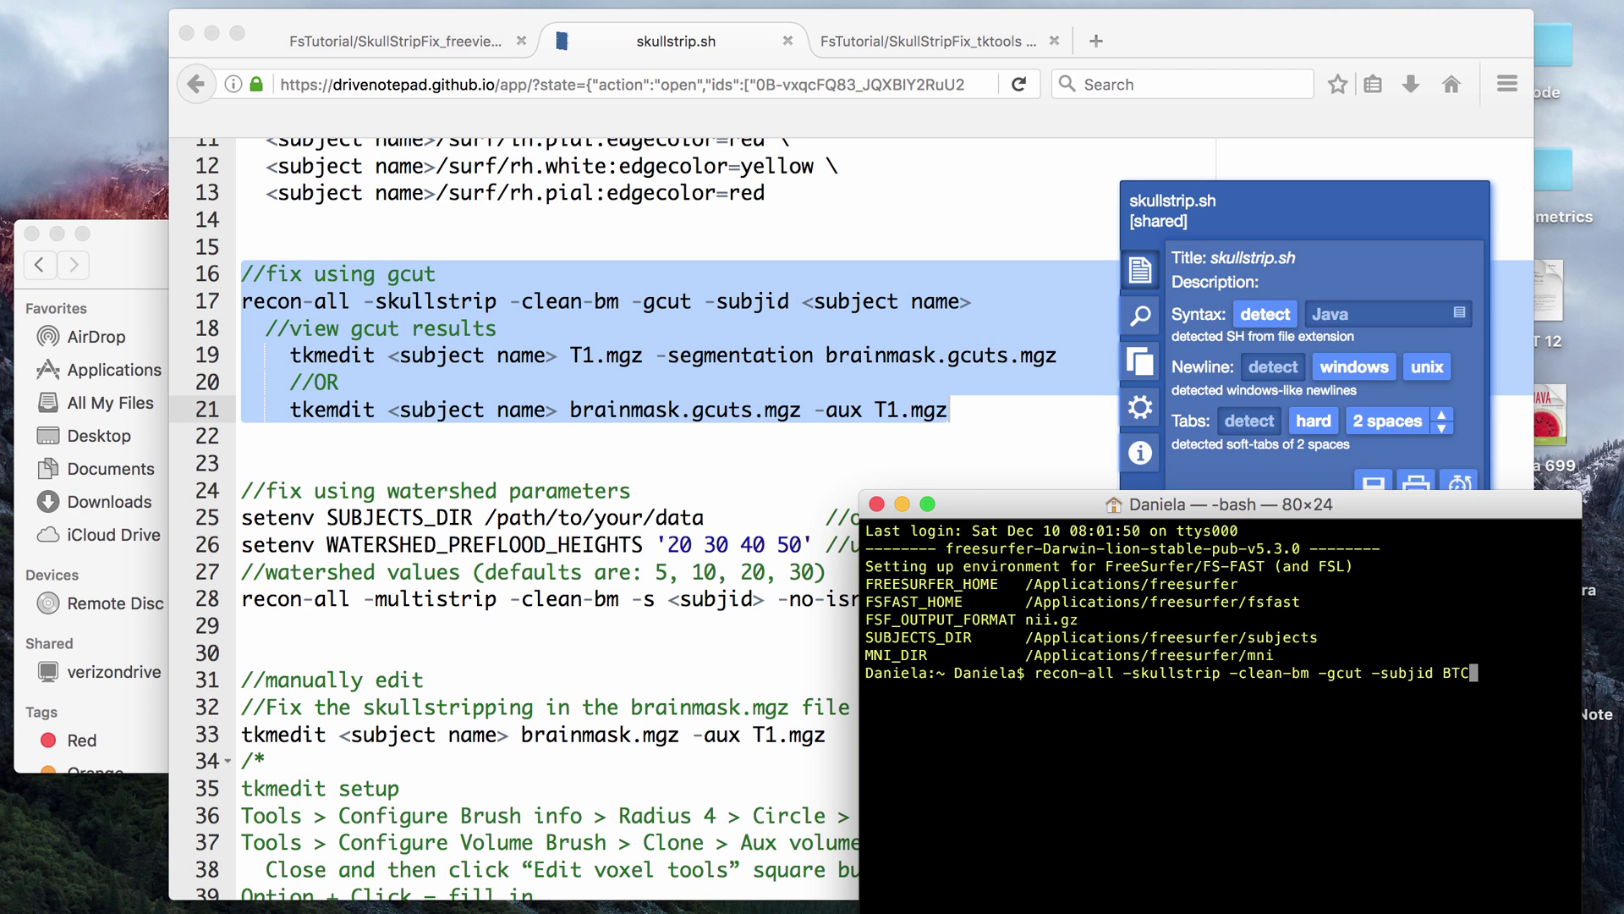
key(Return)
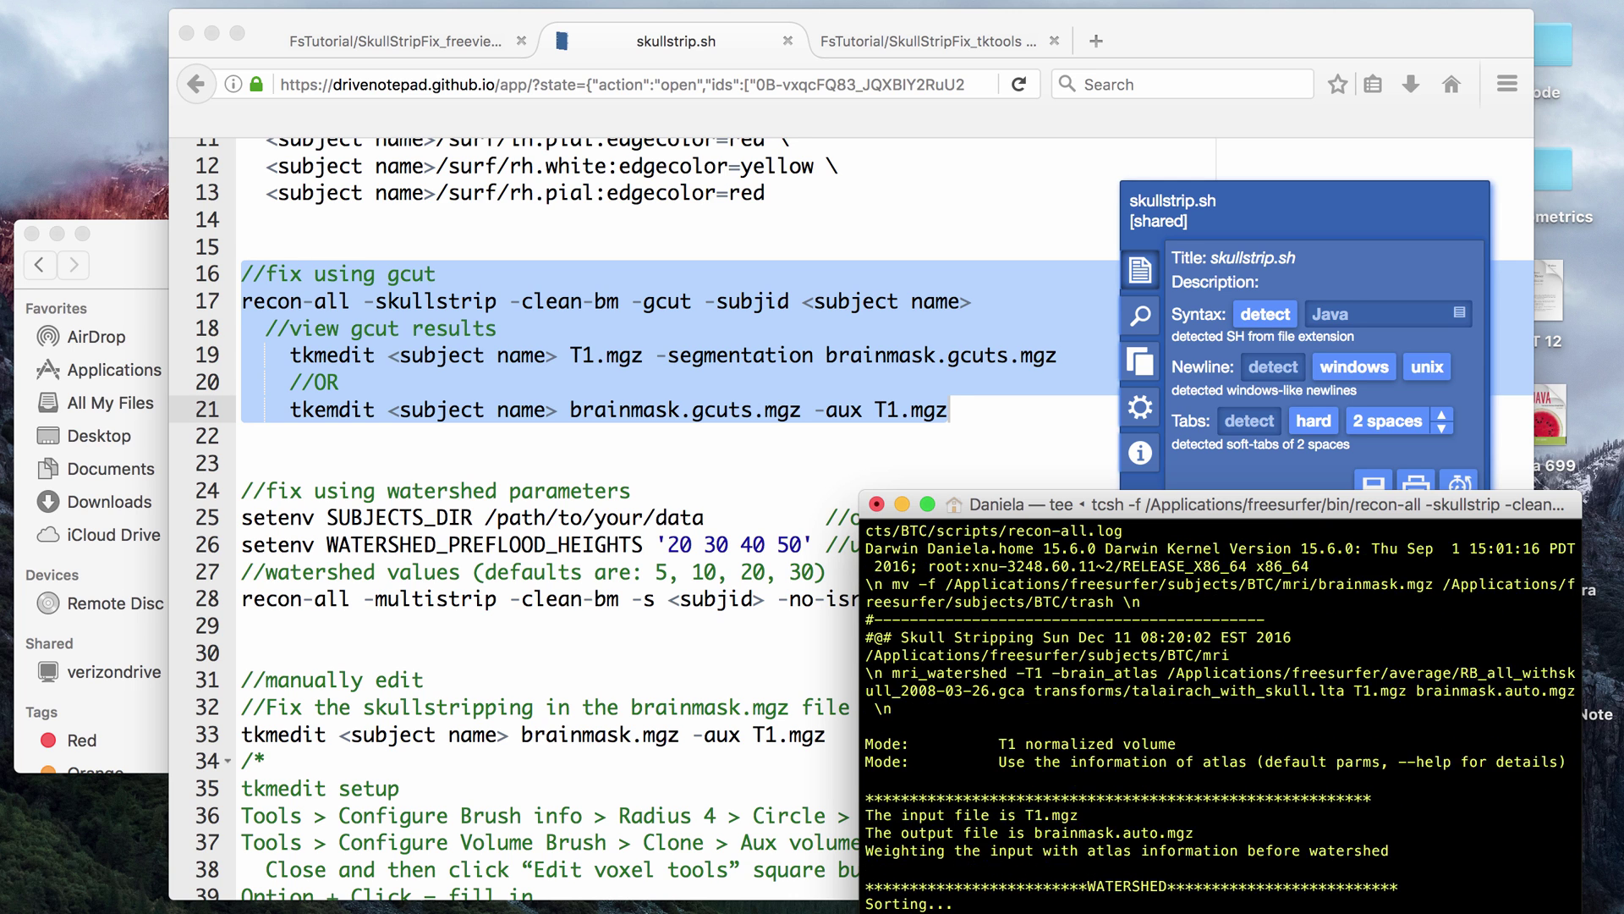
Move the Terminal up and highlight the brainmask.mgz lines in the recon-all log
drag(1242, 516, 1230, 387)
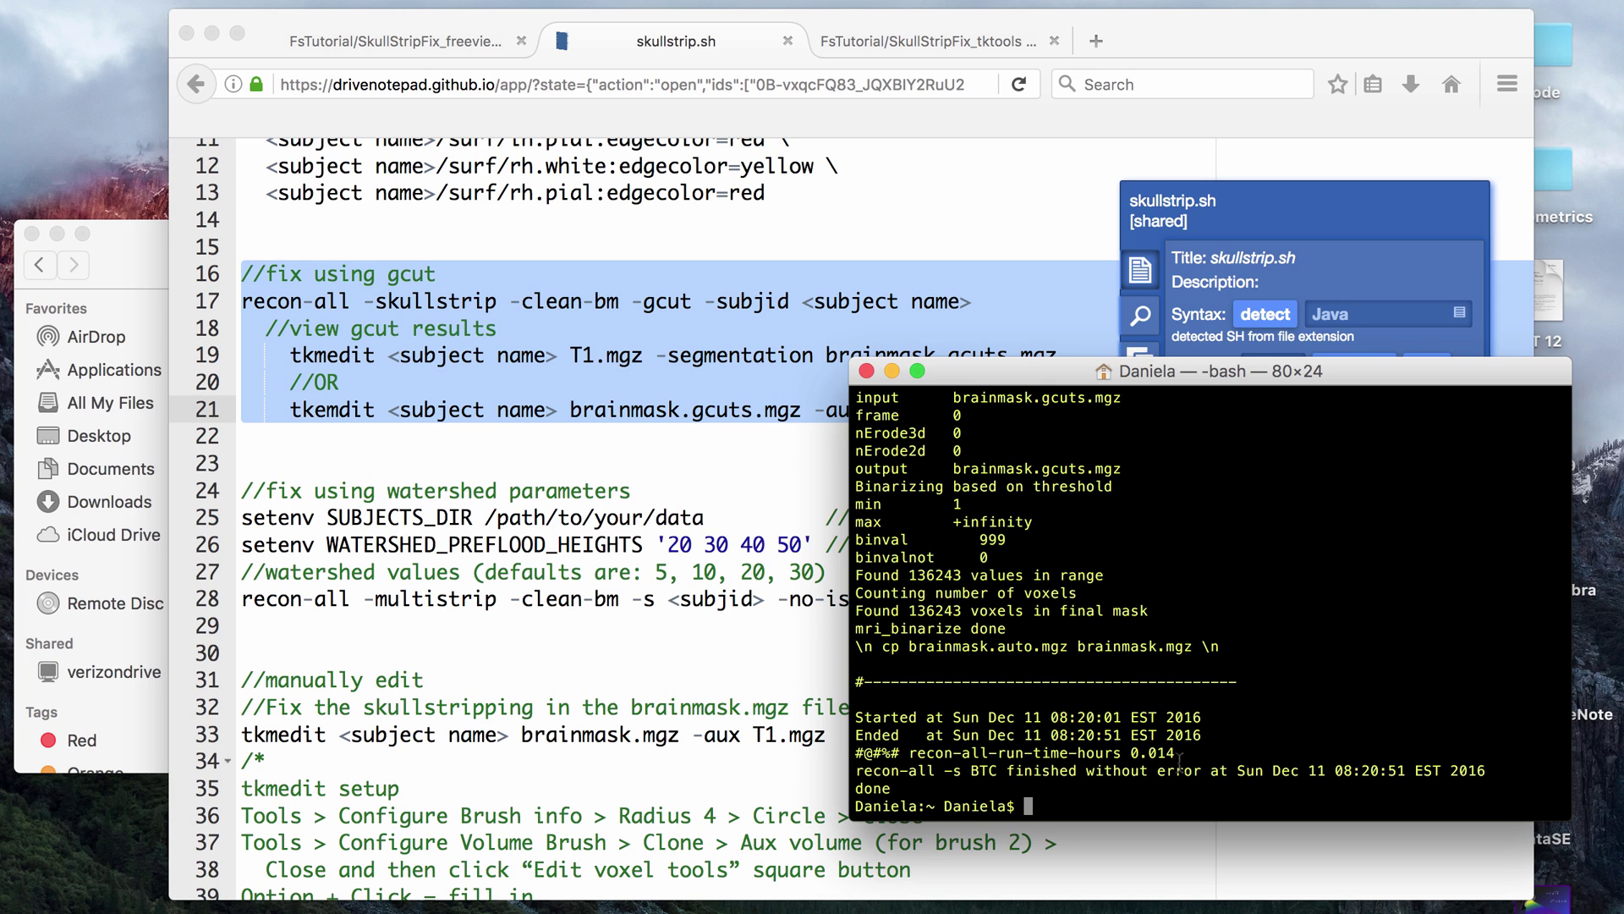
triple_click(1078, 651)
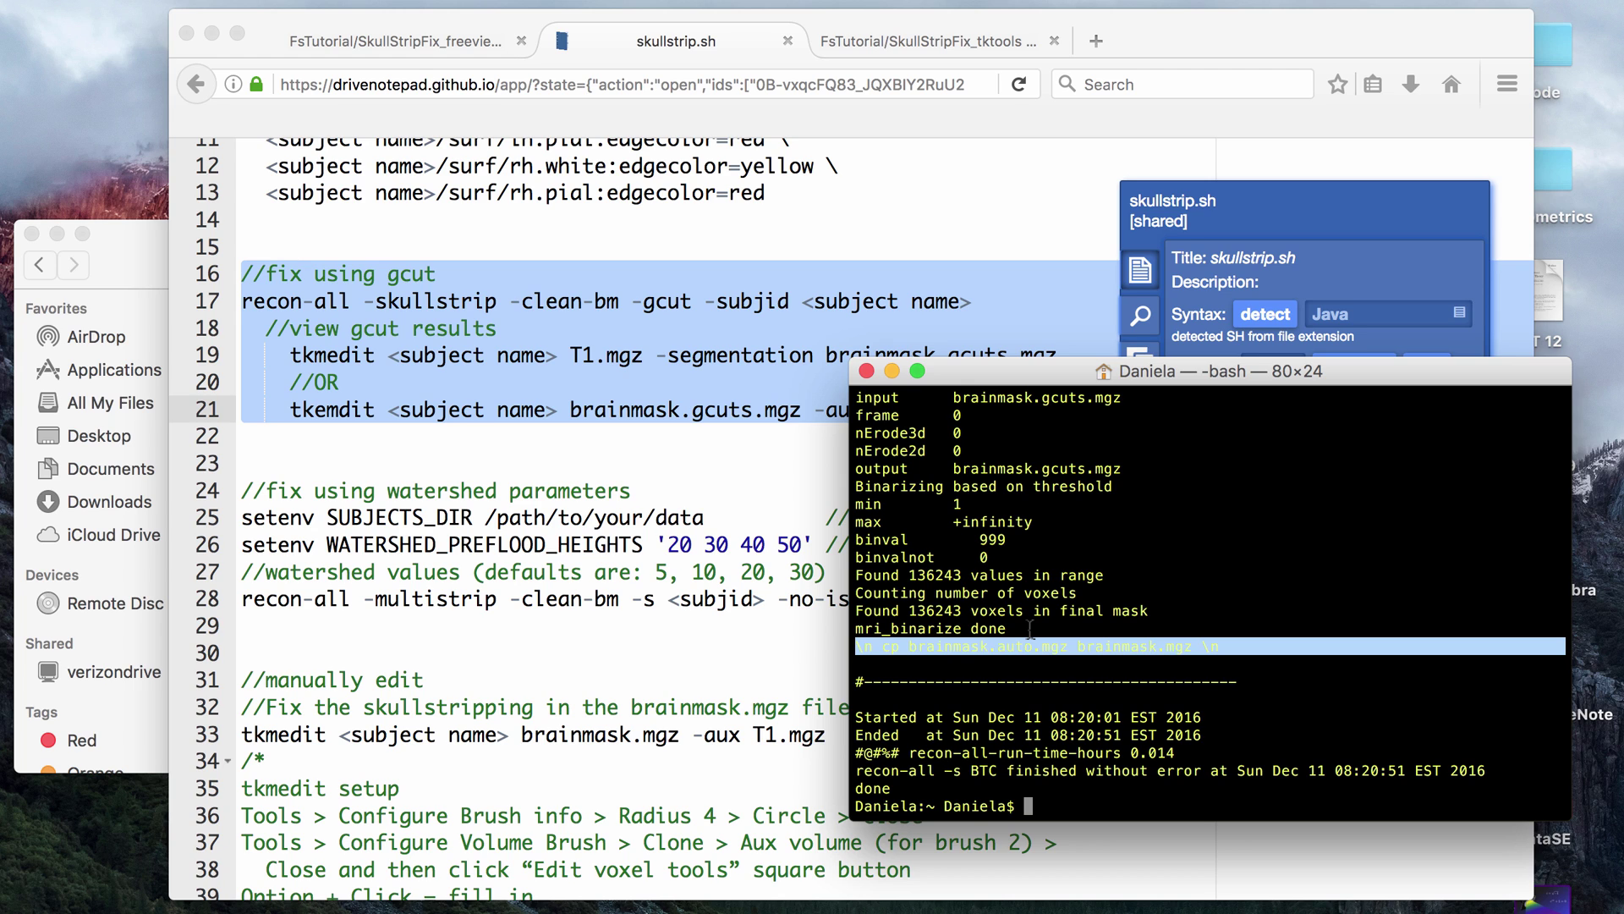
click(1185, 467)
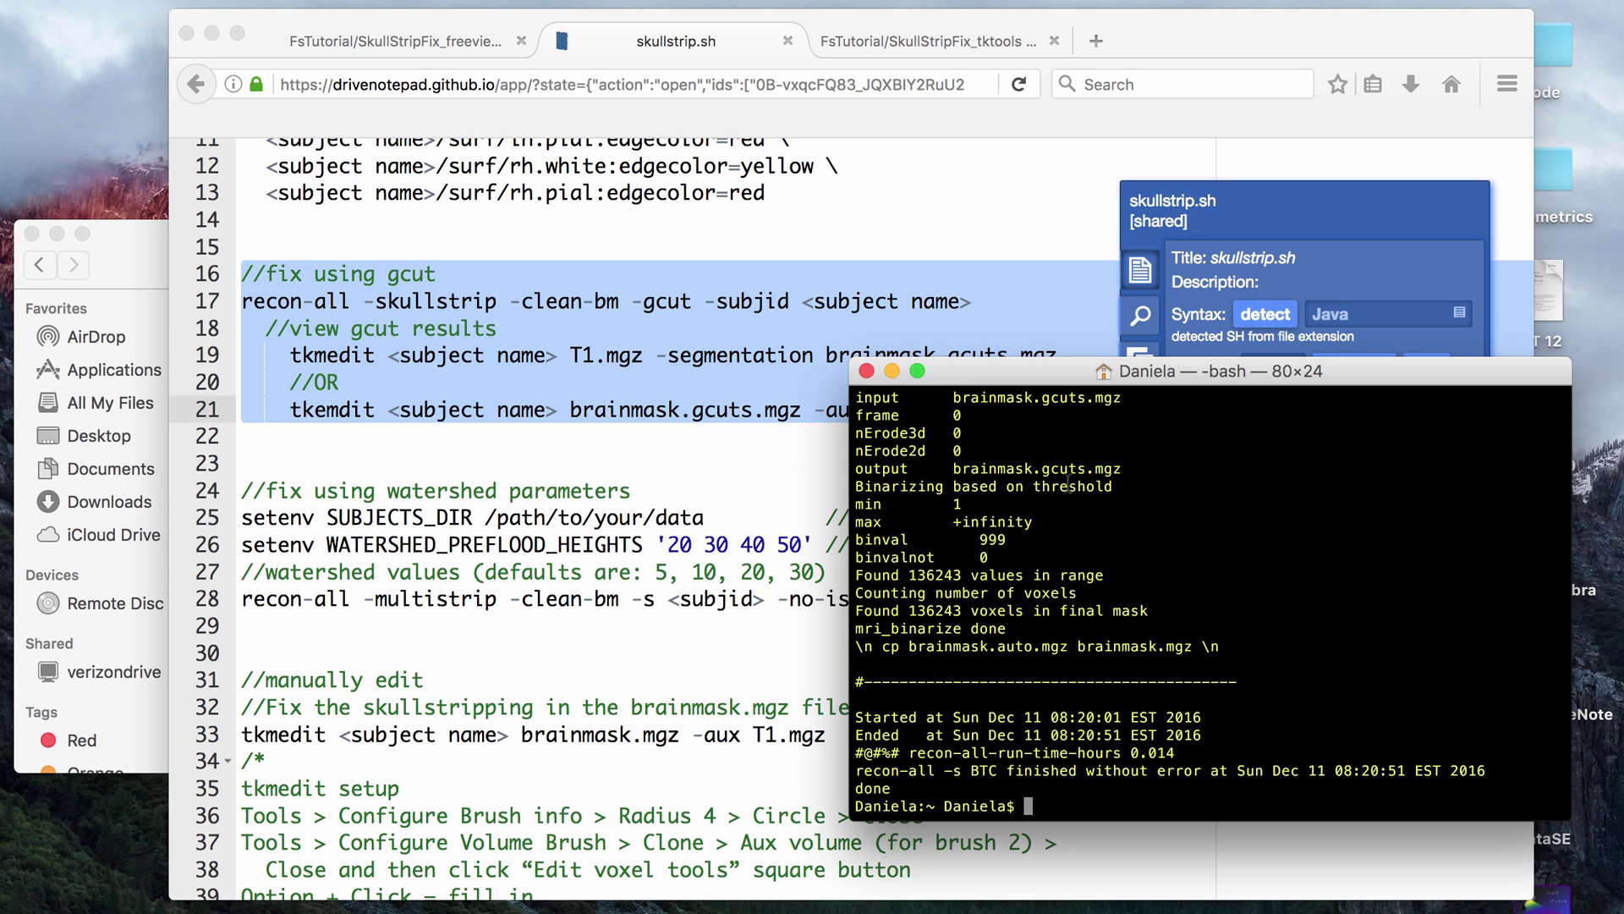
drag(1080, 641, 1181, 643)
click(1179, 640)
Browse from the subjects folder into BTC/mri and open brainmask.gcuts.mgz in a slice viewer
click(149, 280)
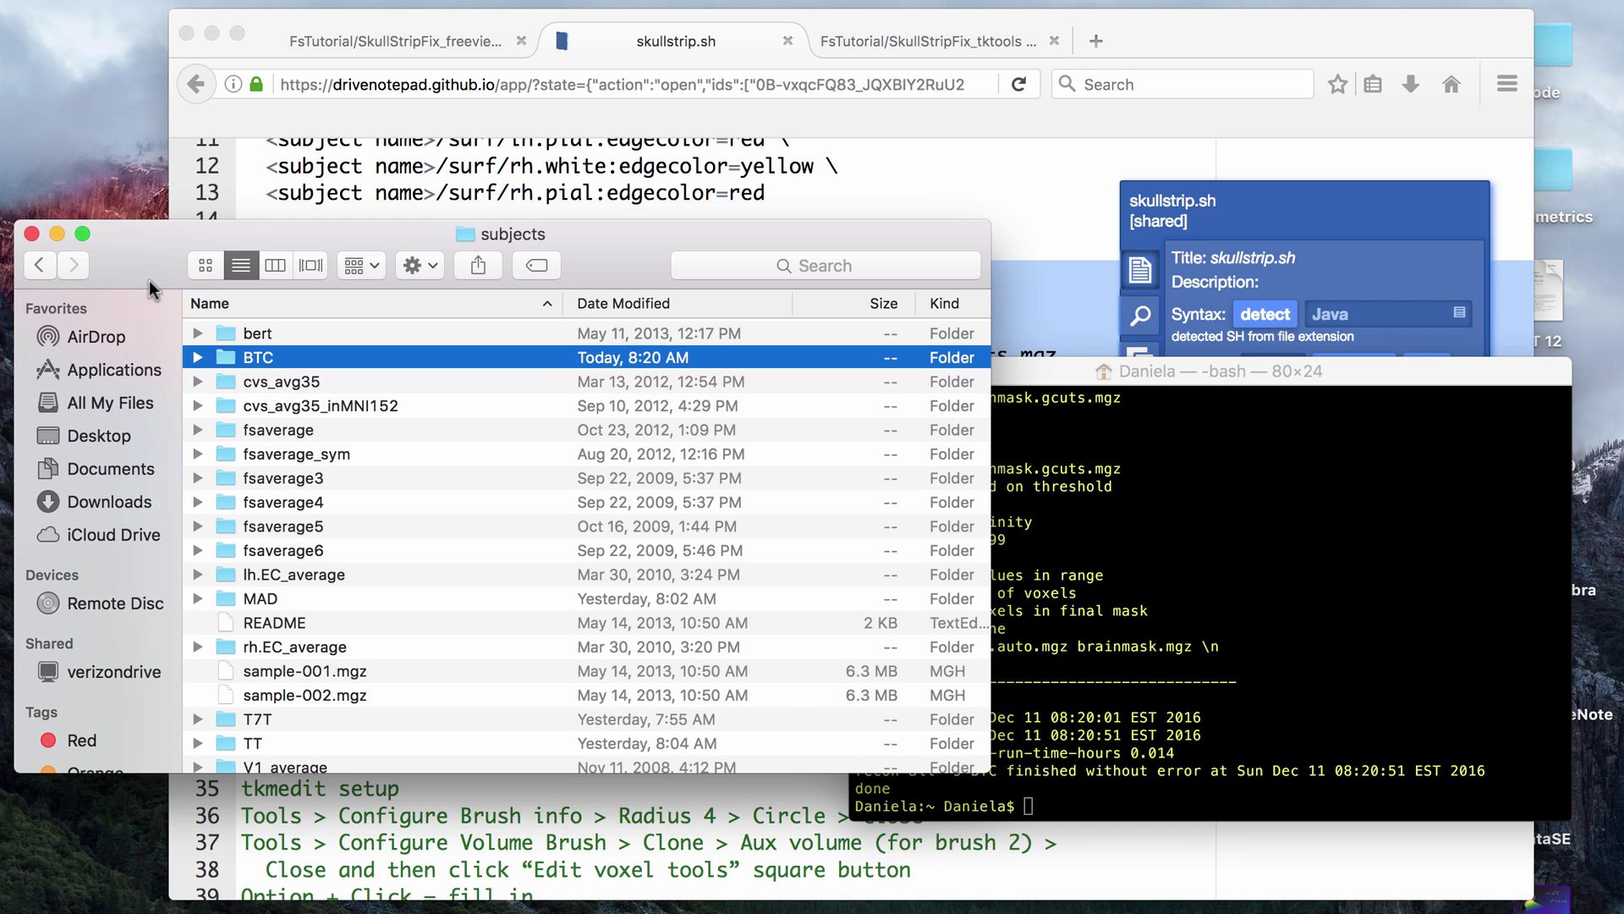
double_click(281, 355)
double_click(275, 423)
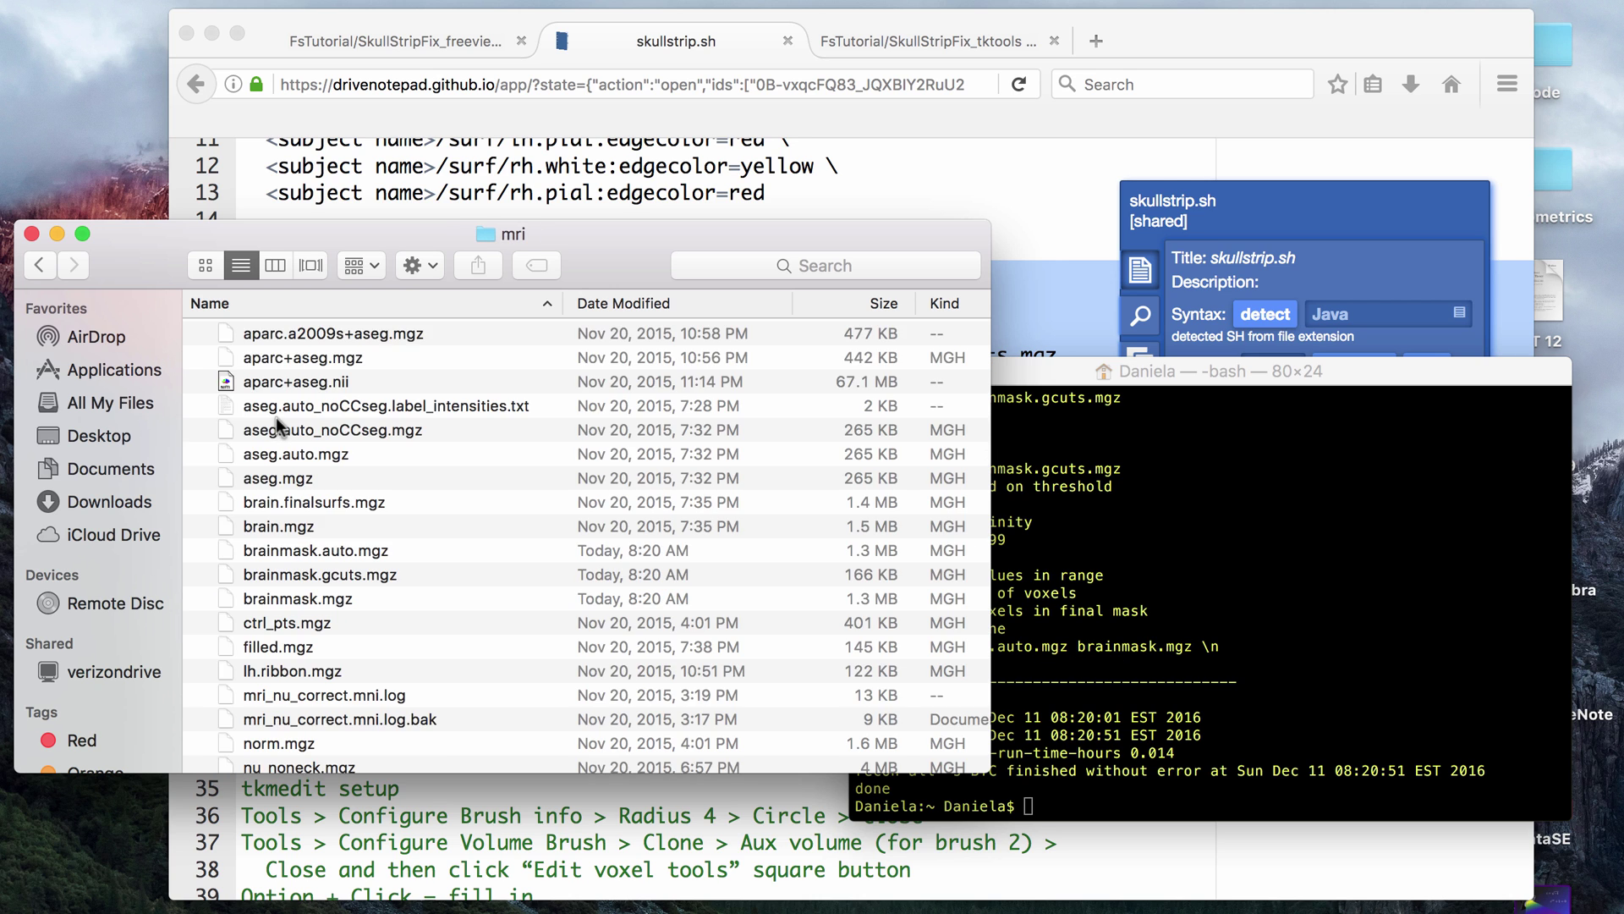
scroll(476, 494, down, 2)
click(402, 499)
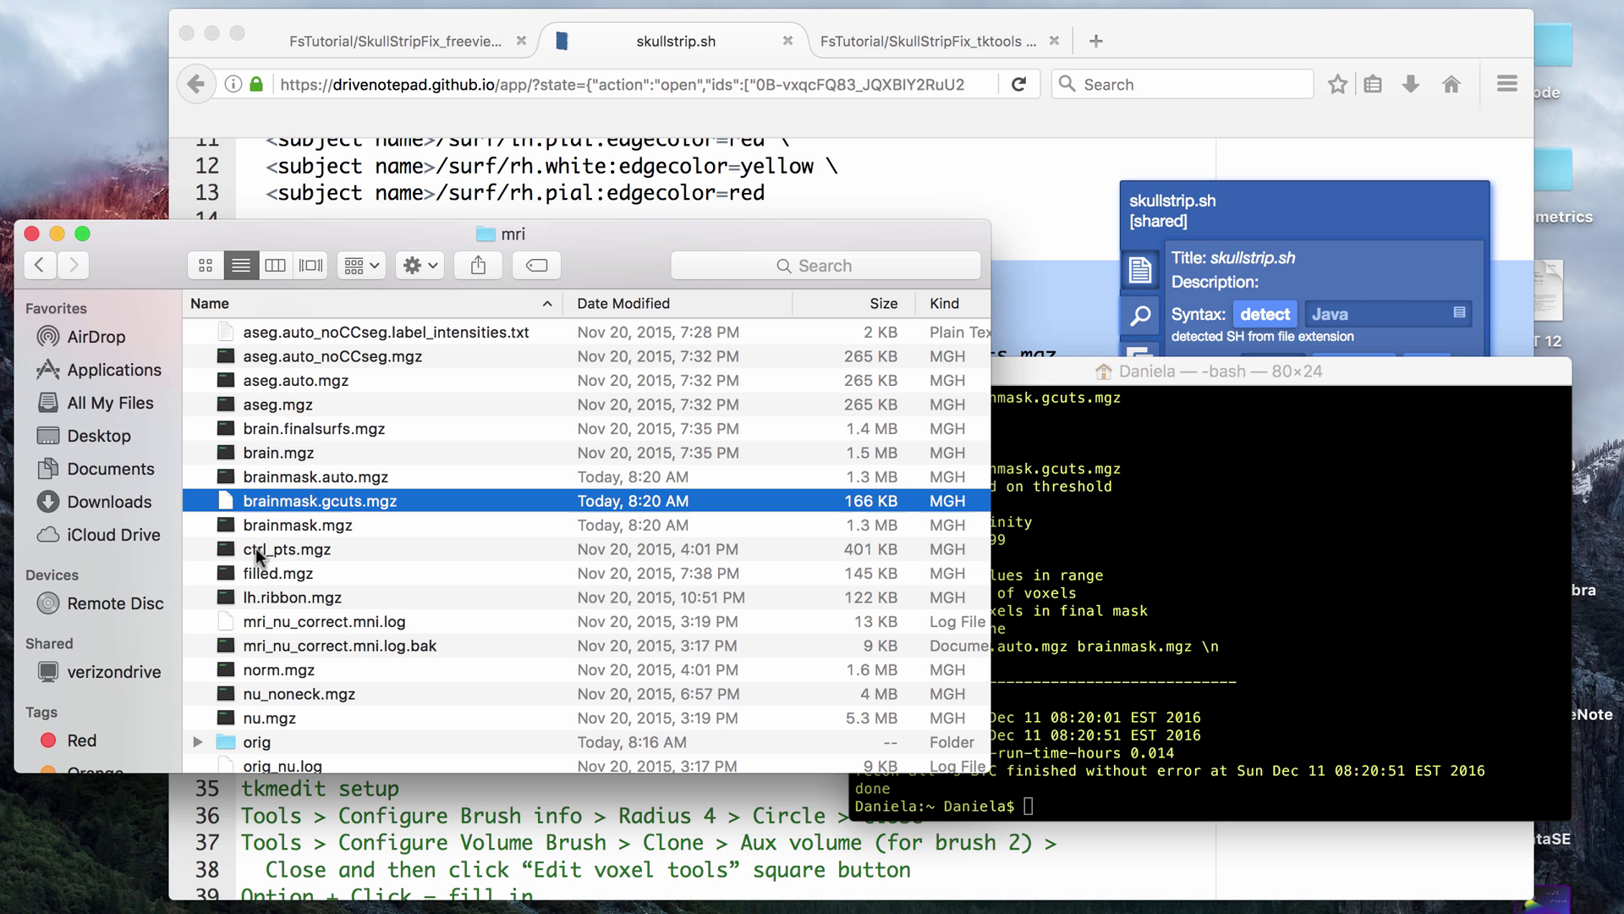
click(617, 534)
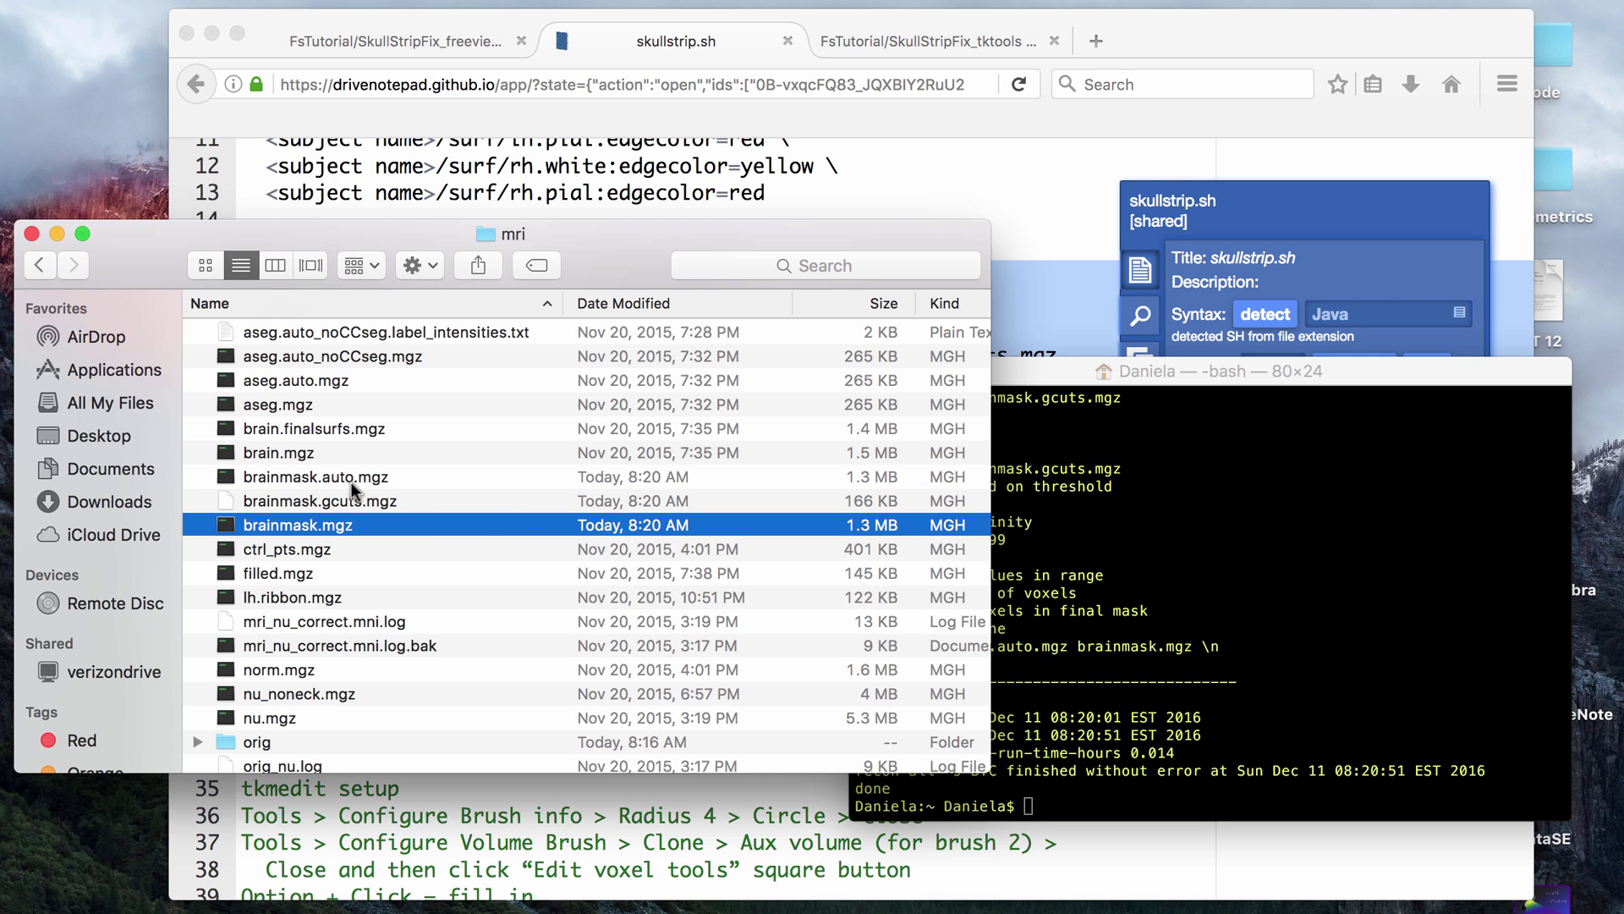
double_click(393, 506)
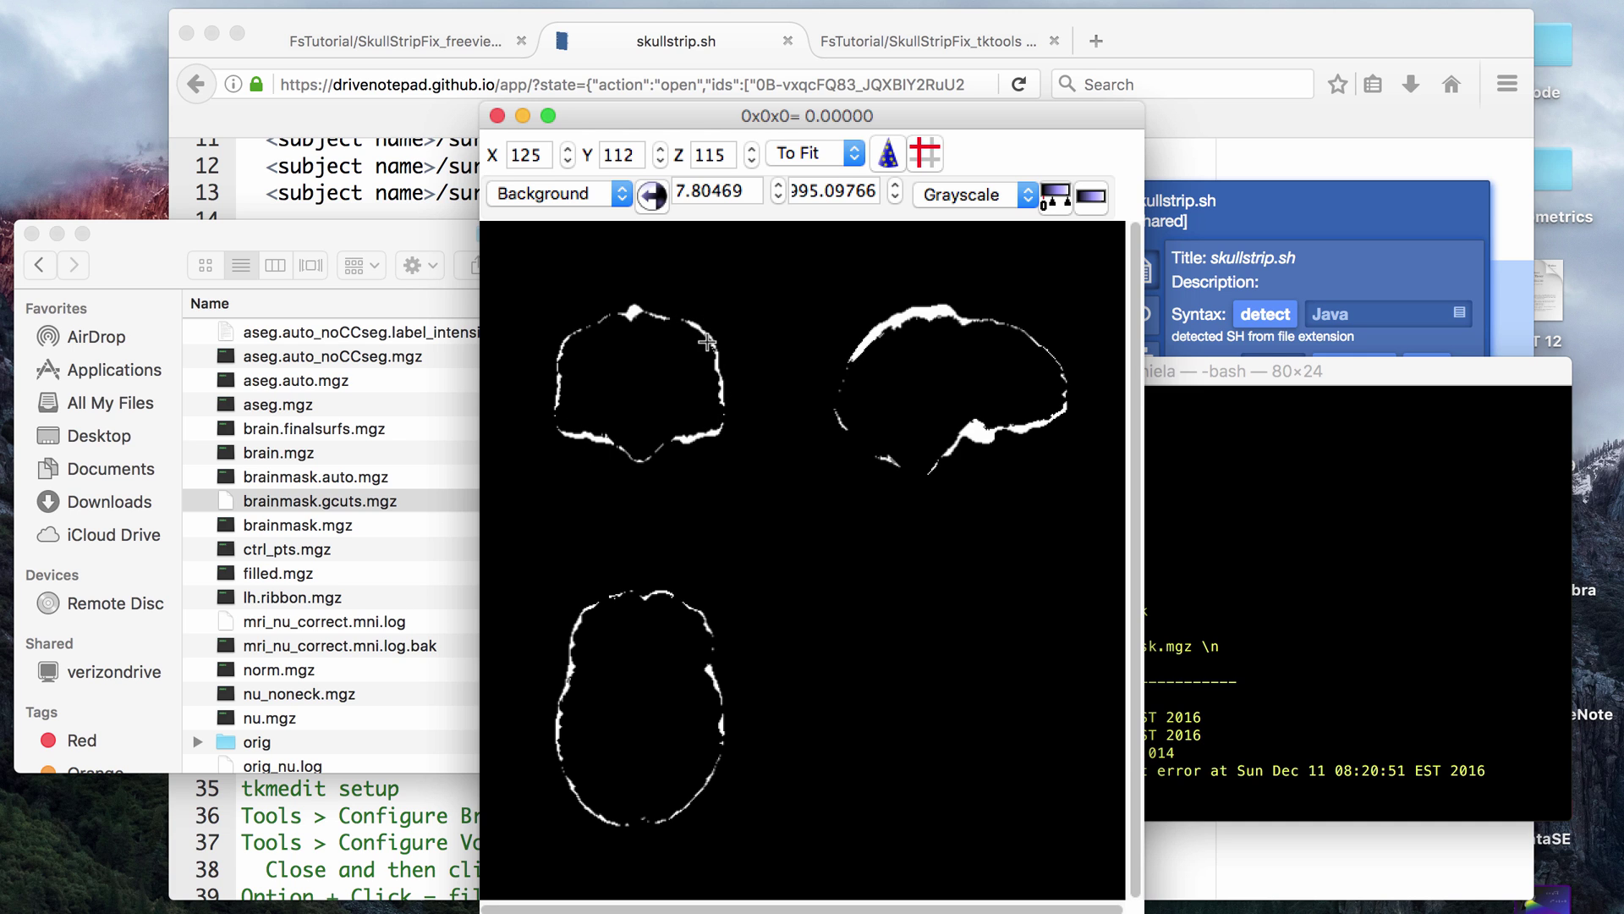
Close the viewer, reread mri_gcut's removed-voxels warning in Terminal, then return to skullstrip.sh
click(498, 116)
click(1206, 509)
scroll(1293, 539, up, 10)
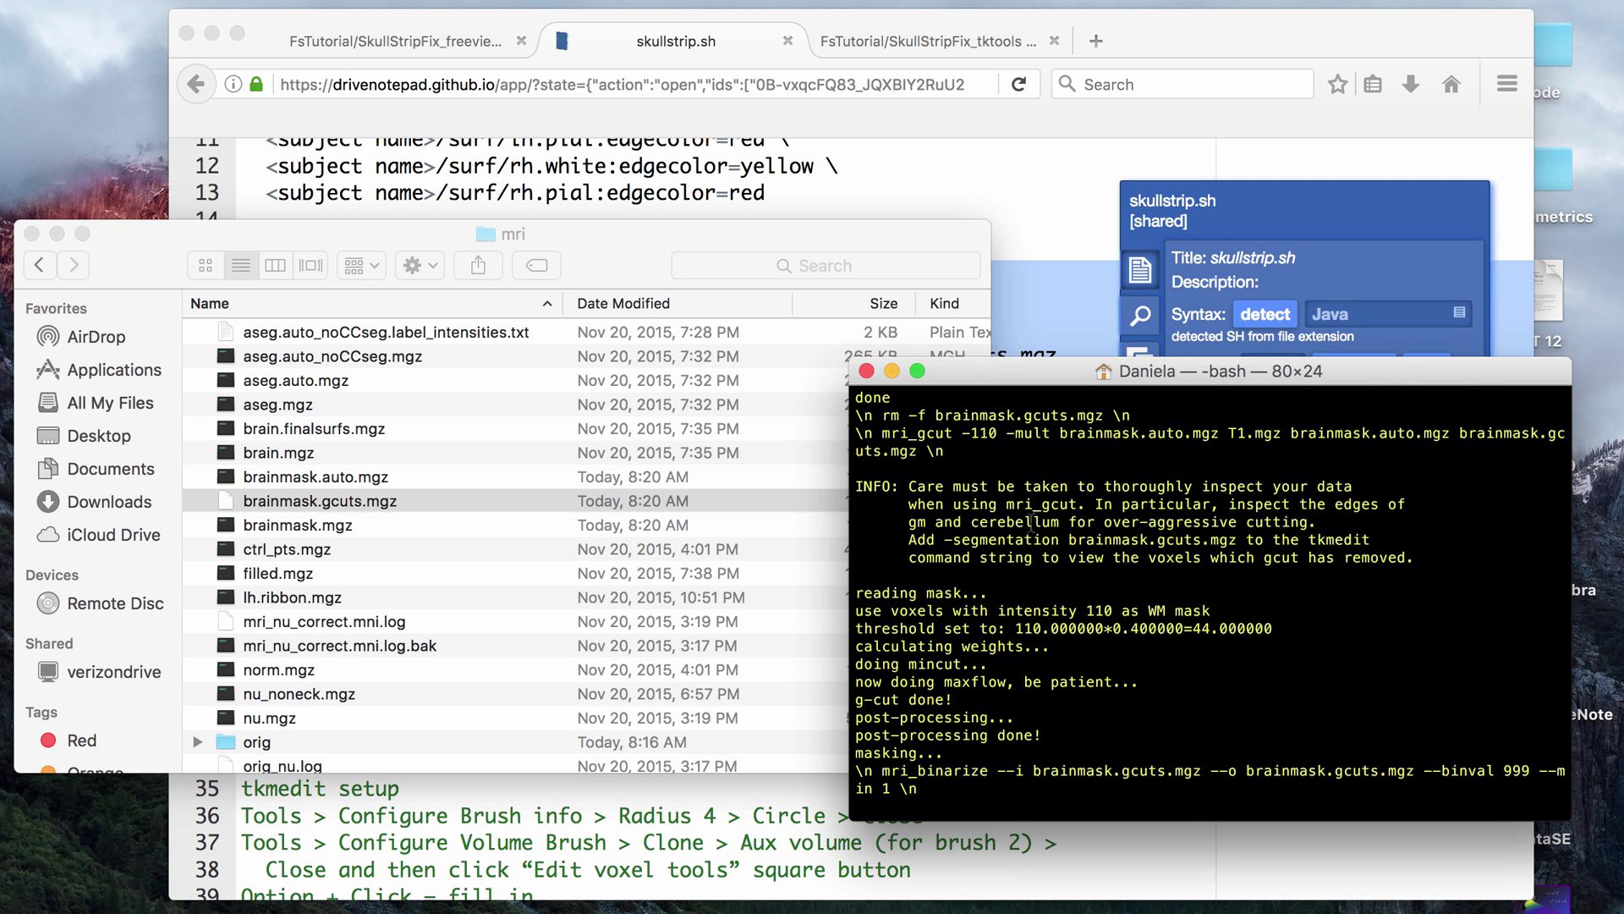
drag(897, 478, 1471, 558)
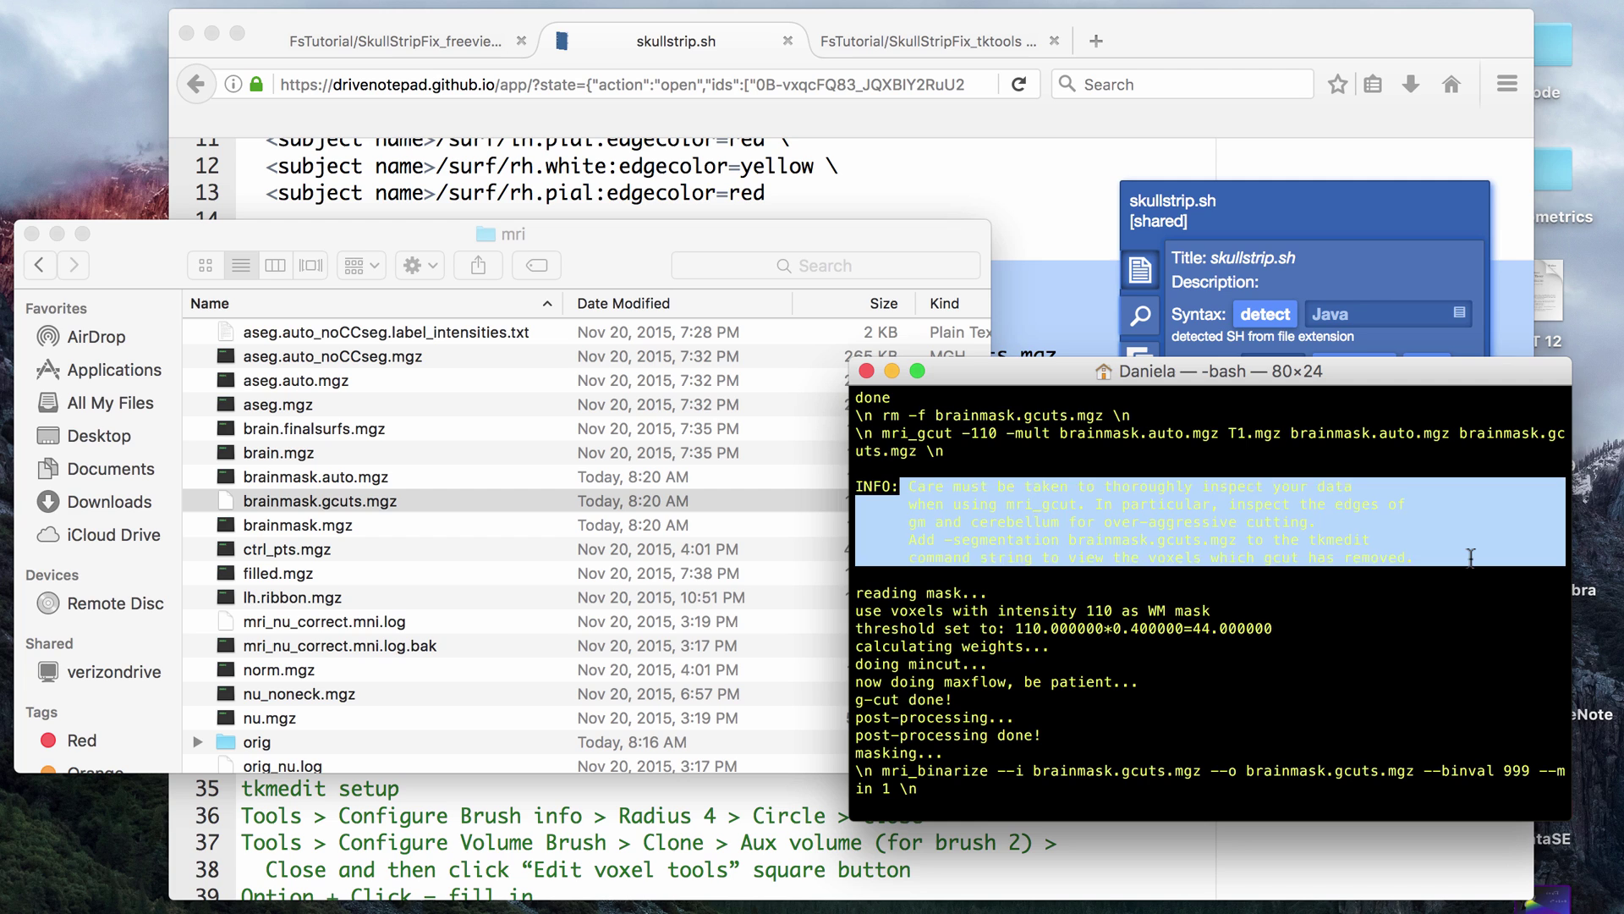
click(1471, 558)
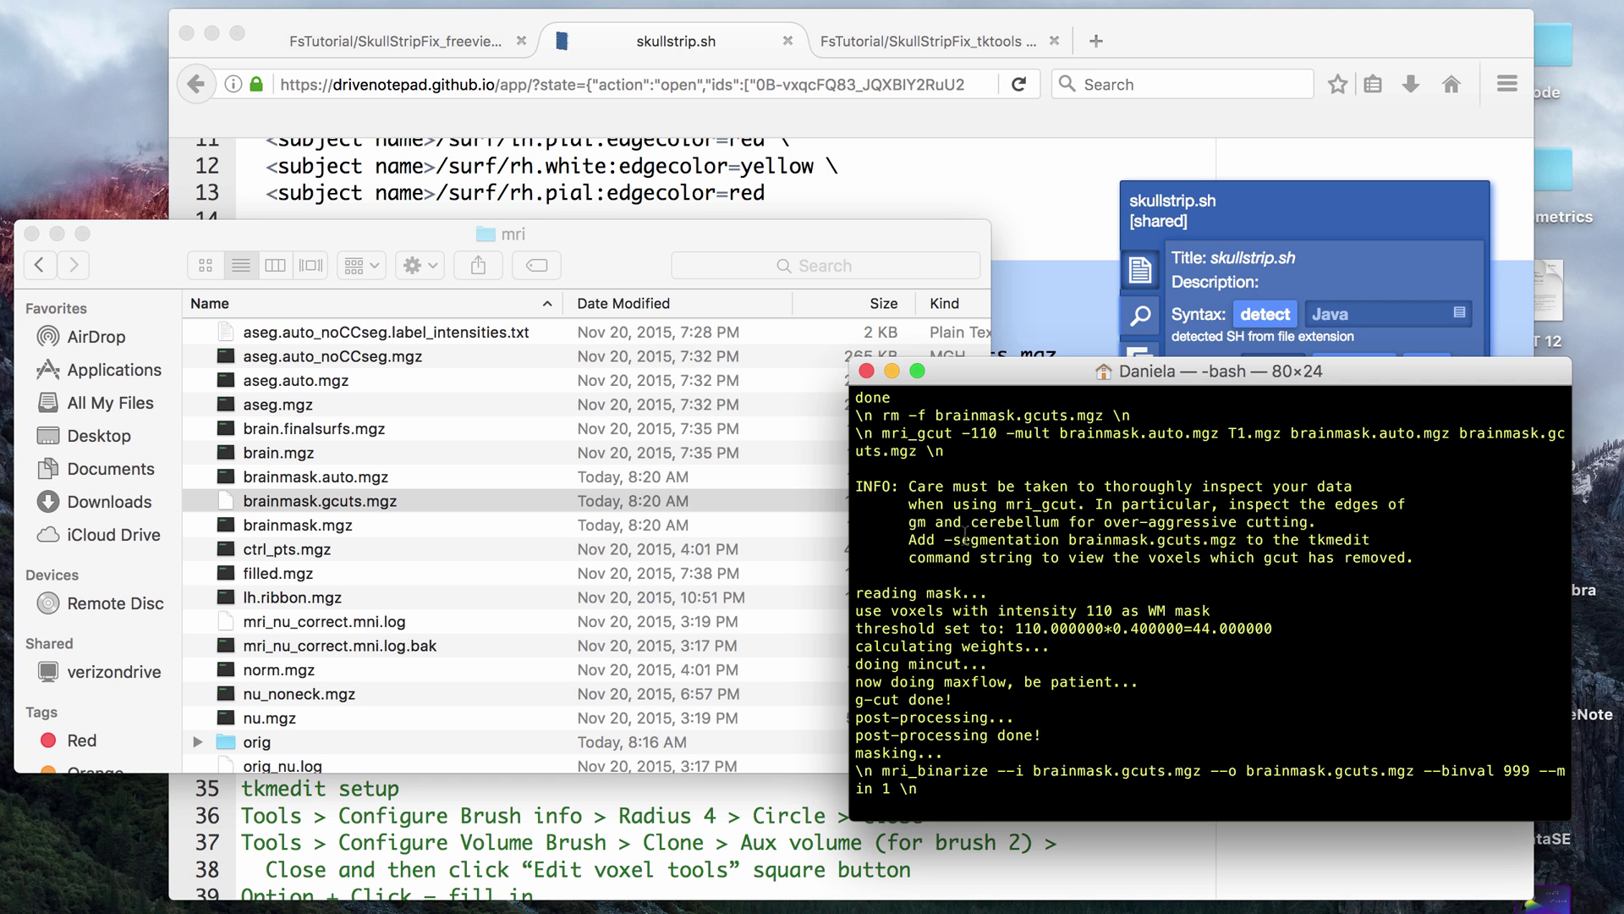
click(773, 194)
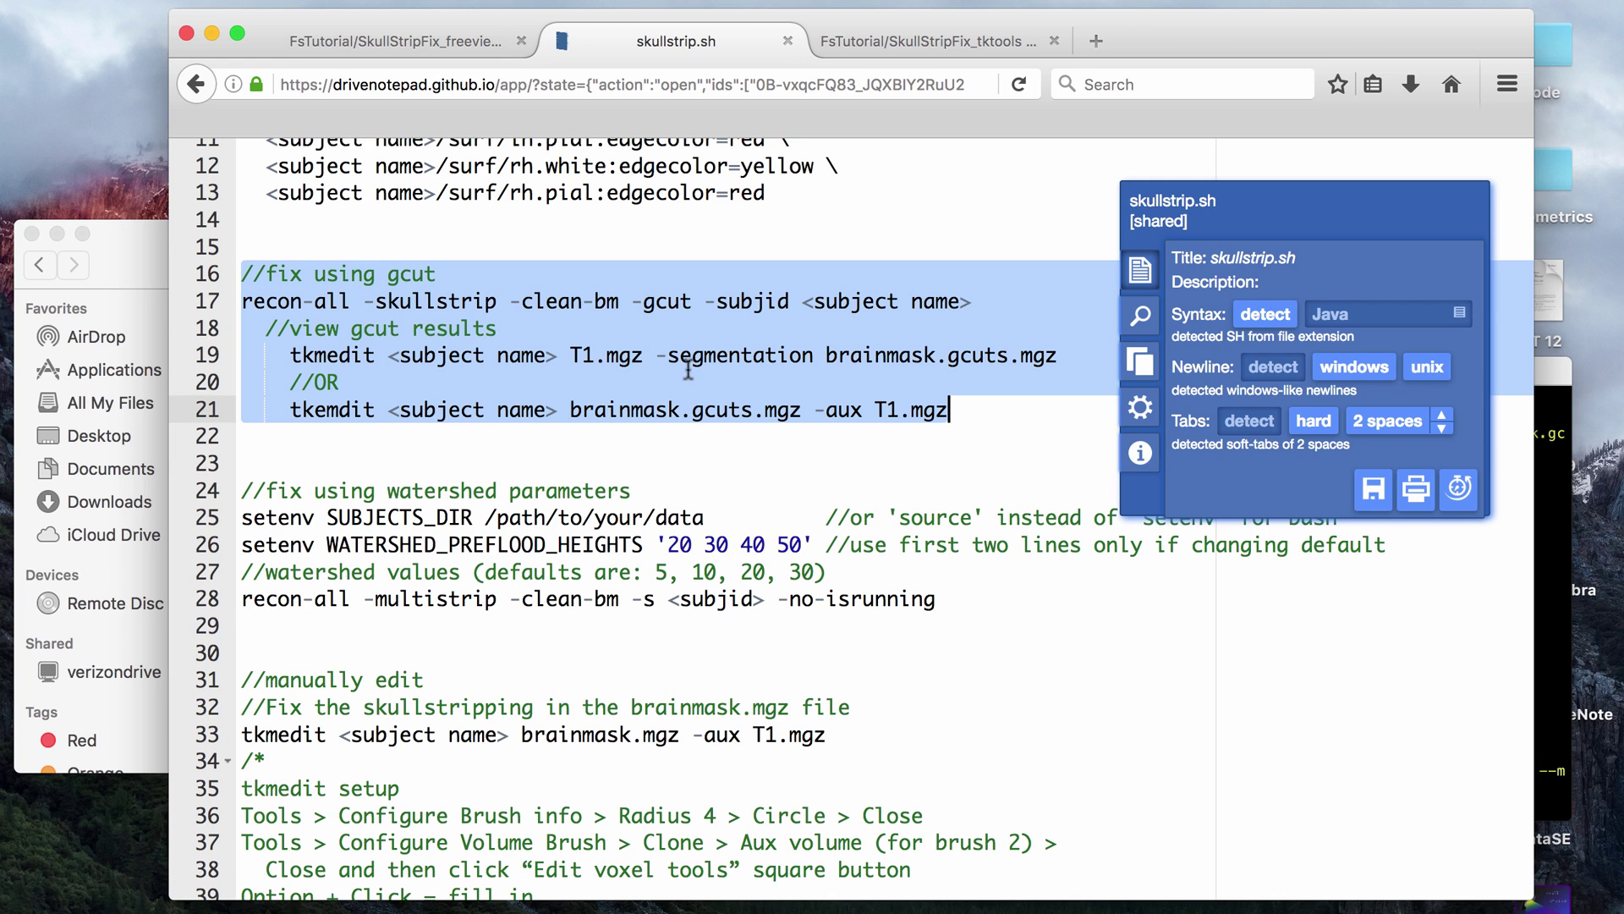
click(654, 329)
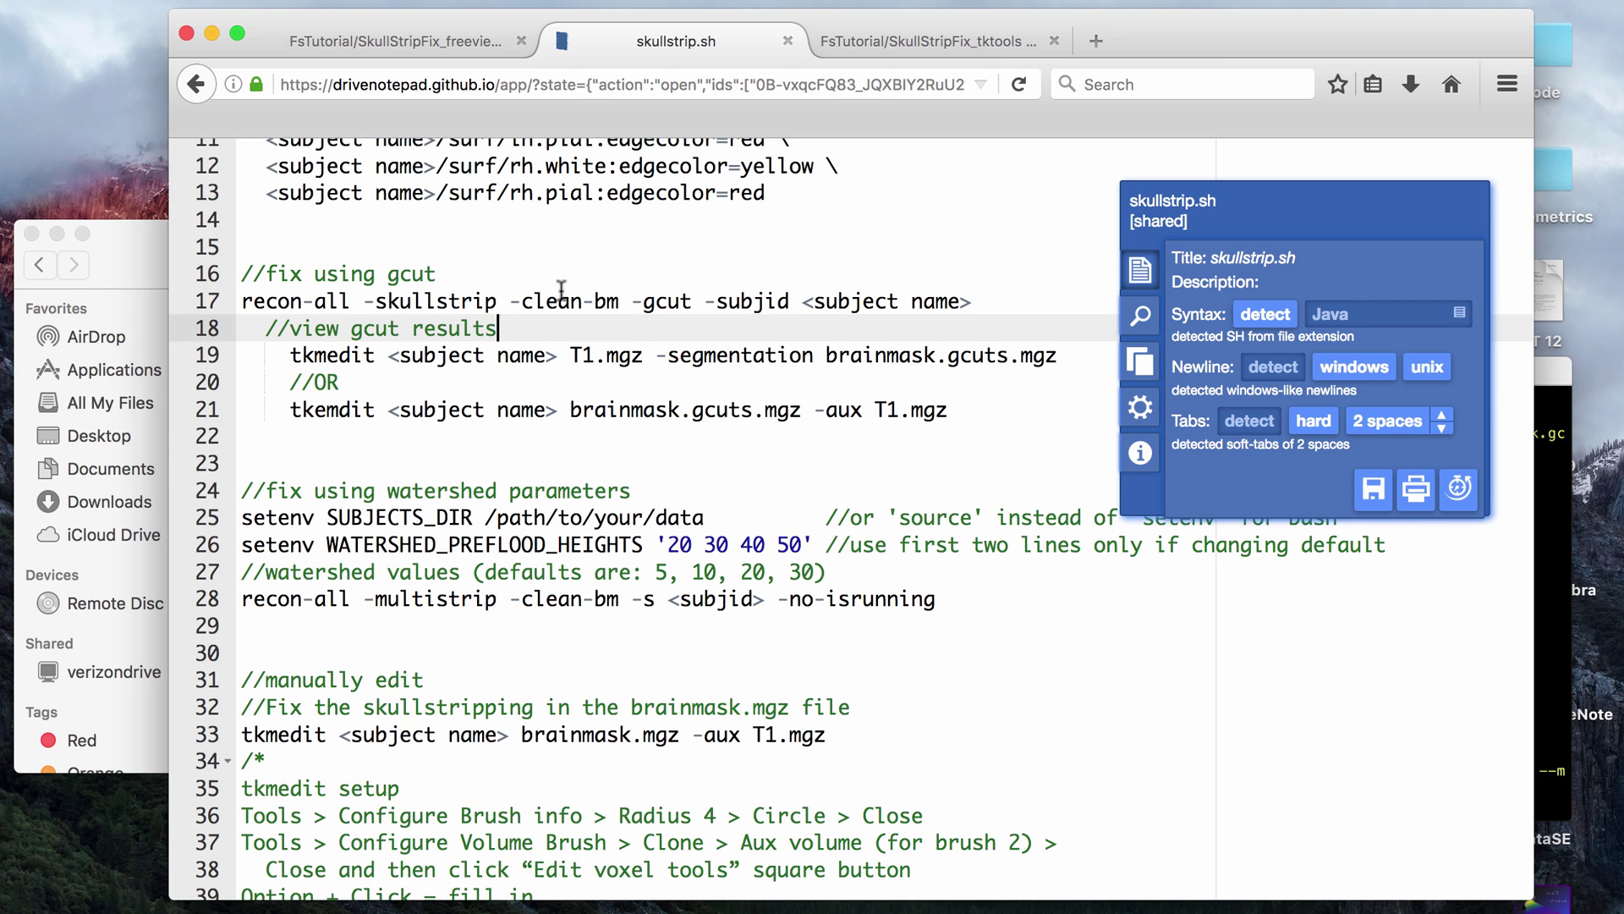
click(940, 49)
scroll(944, 334, down, 2)
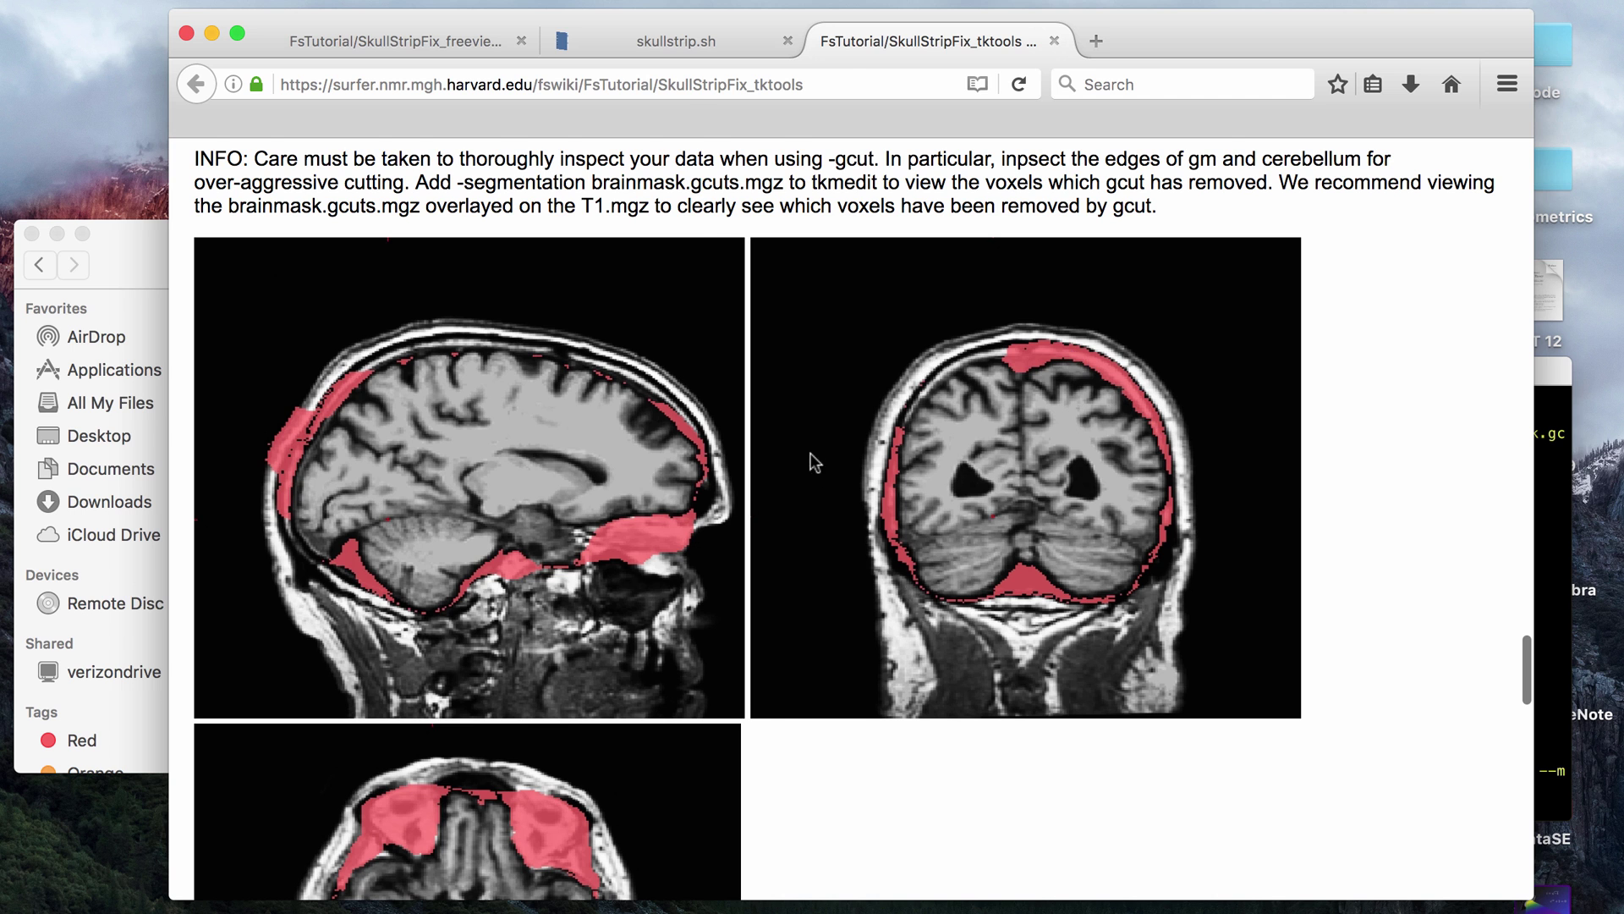
click(682, 42)
drag(242, 356, 339, 382)
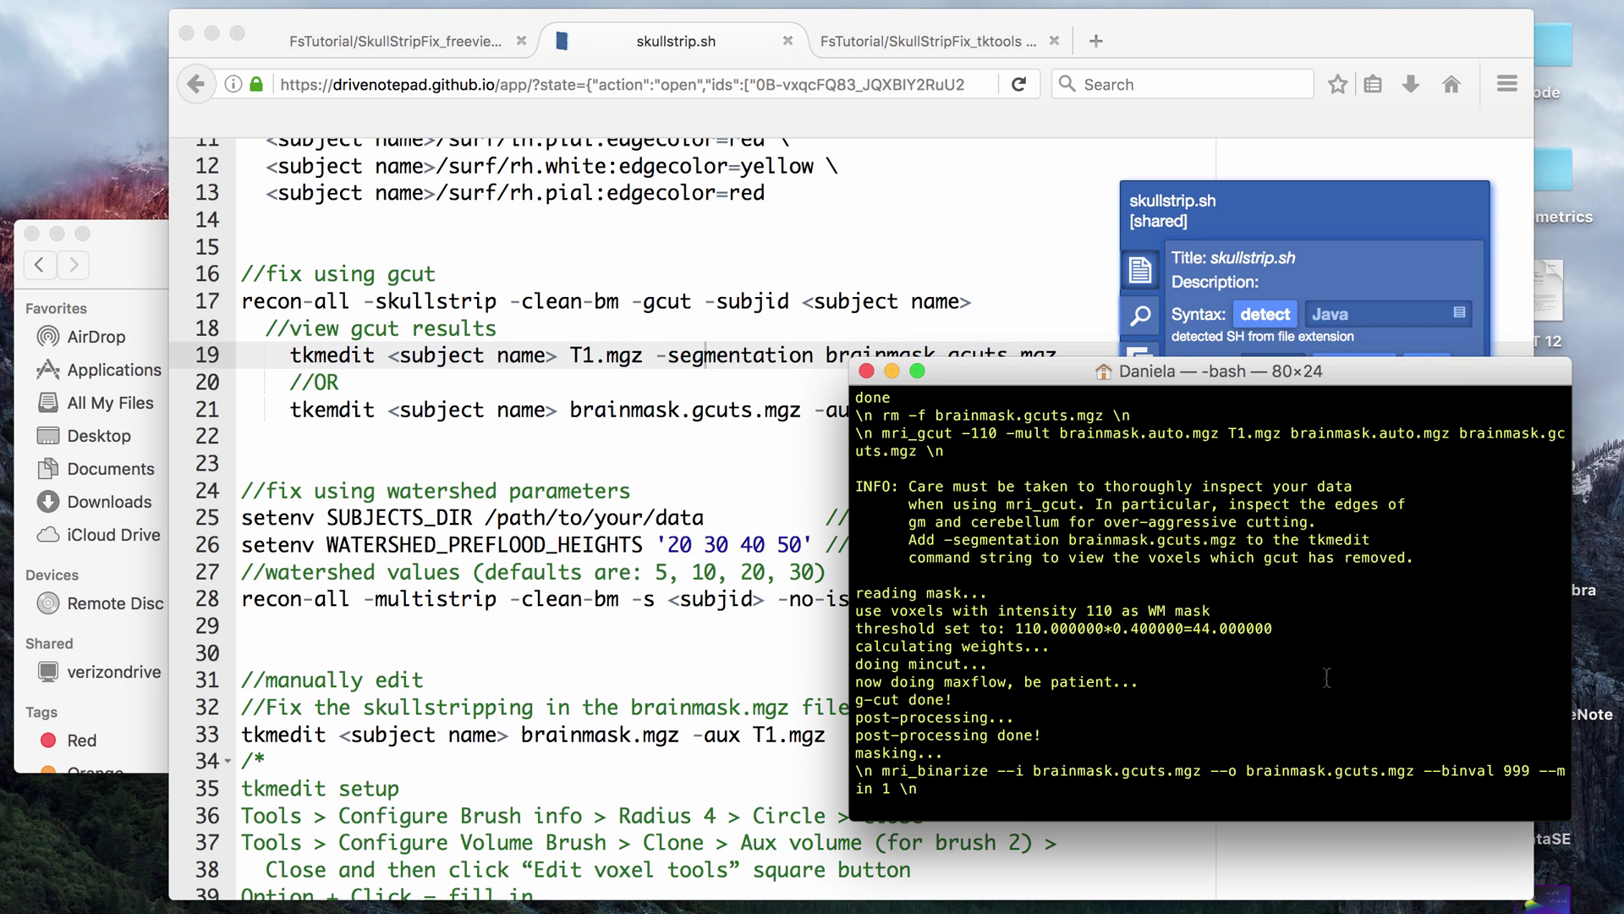
Clear the Terminal and run tkmedit BTC T1.mgz -segmentation brainmask.gcuts.mgz
text(tk)
key(super+k)
text(med)
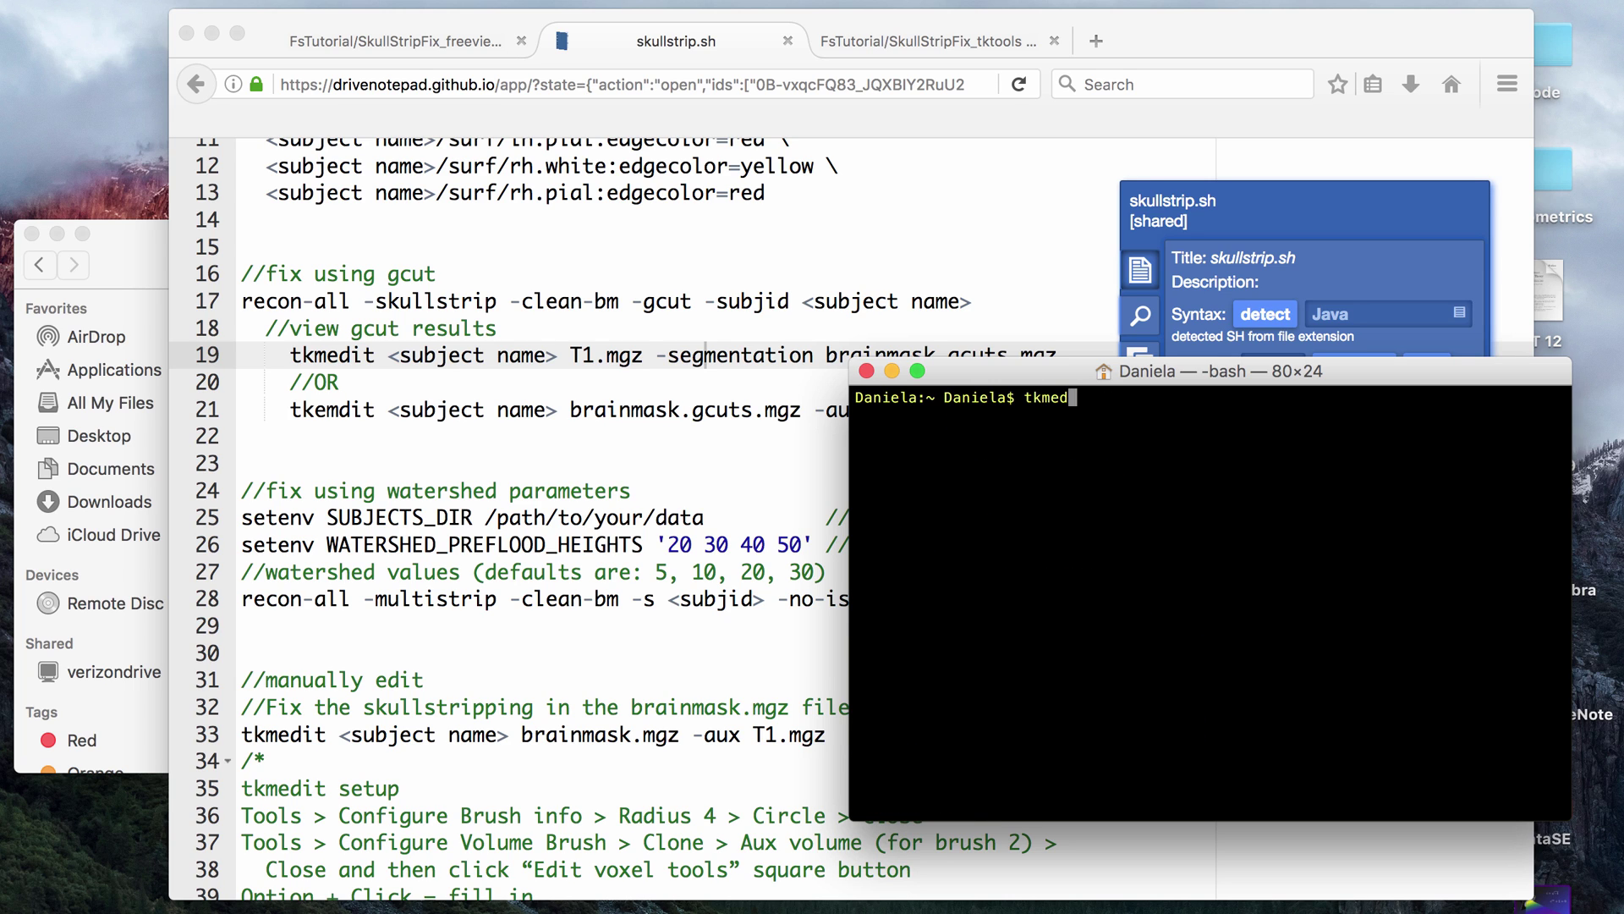
text(it BTC T1.mgz -segment)
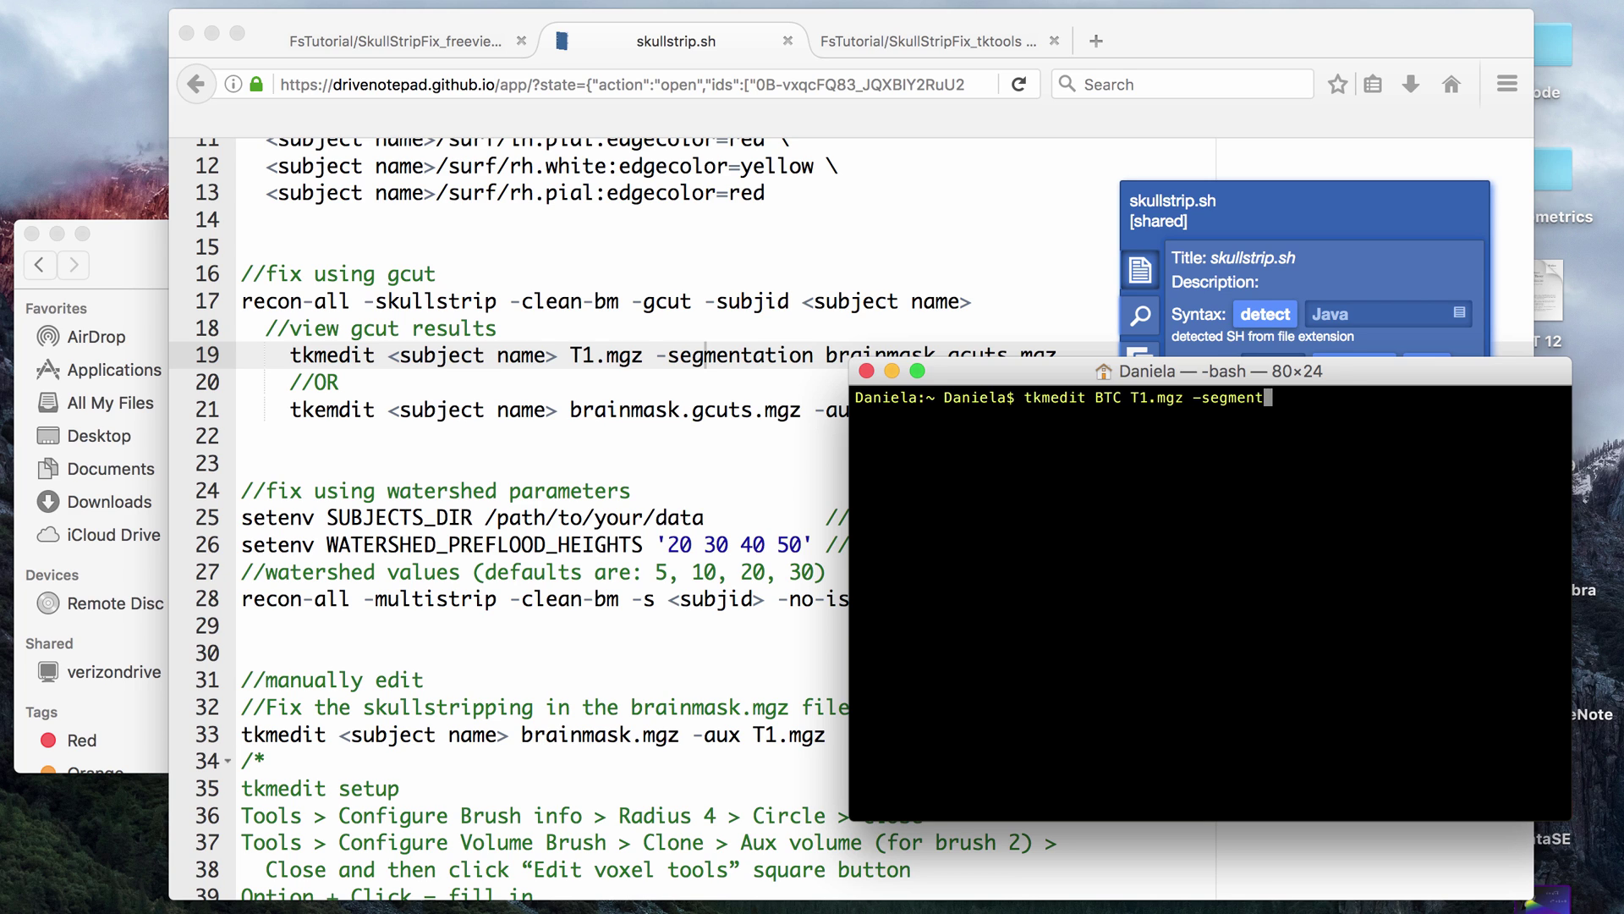
text(ation brainmask.gcuts.mgz)
key(Return)
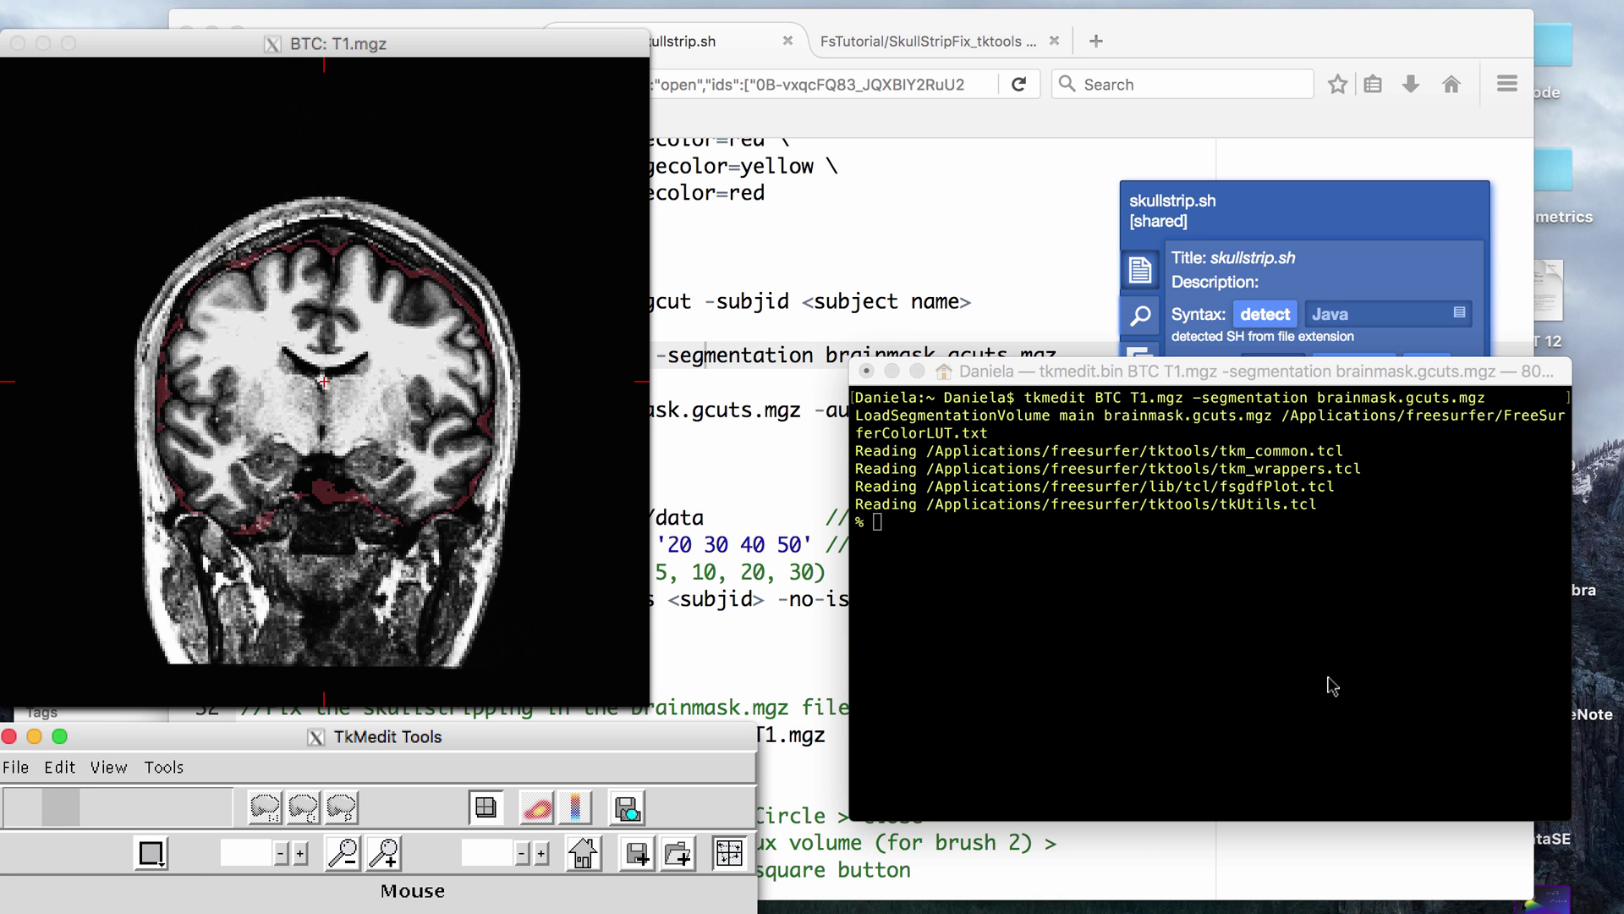
Move the Tools window aside, enlarge the image window, and step through coronal slices
drag(446, 732, 1301, 85)
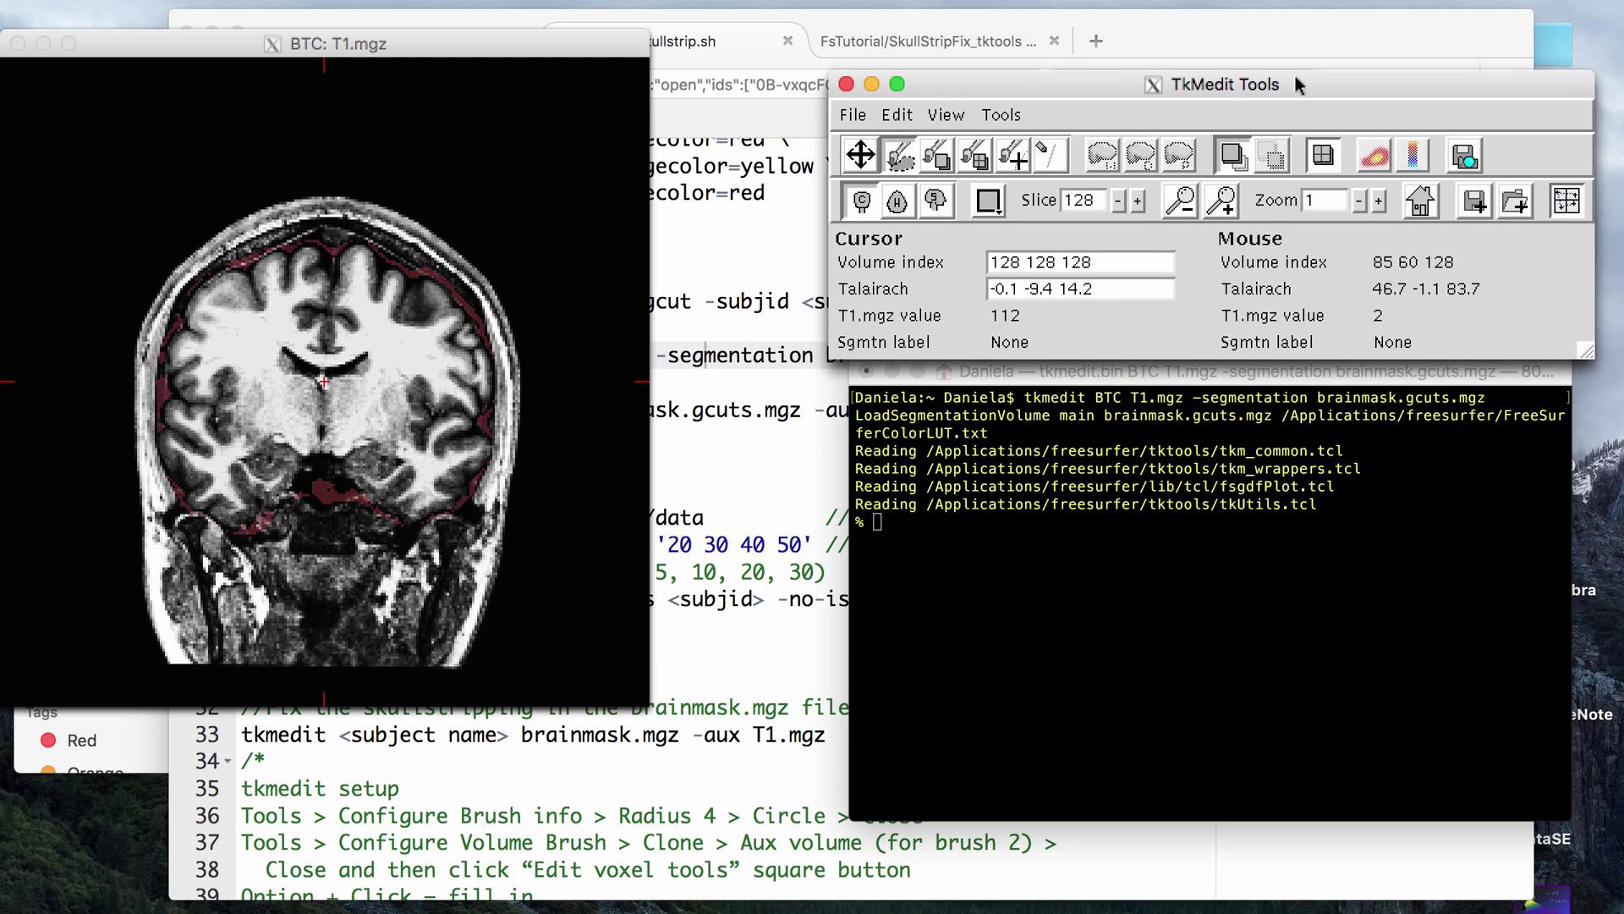
click(630, 636)
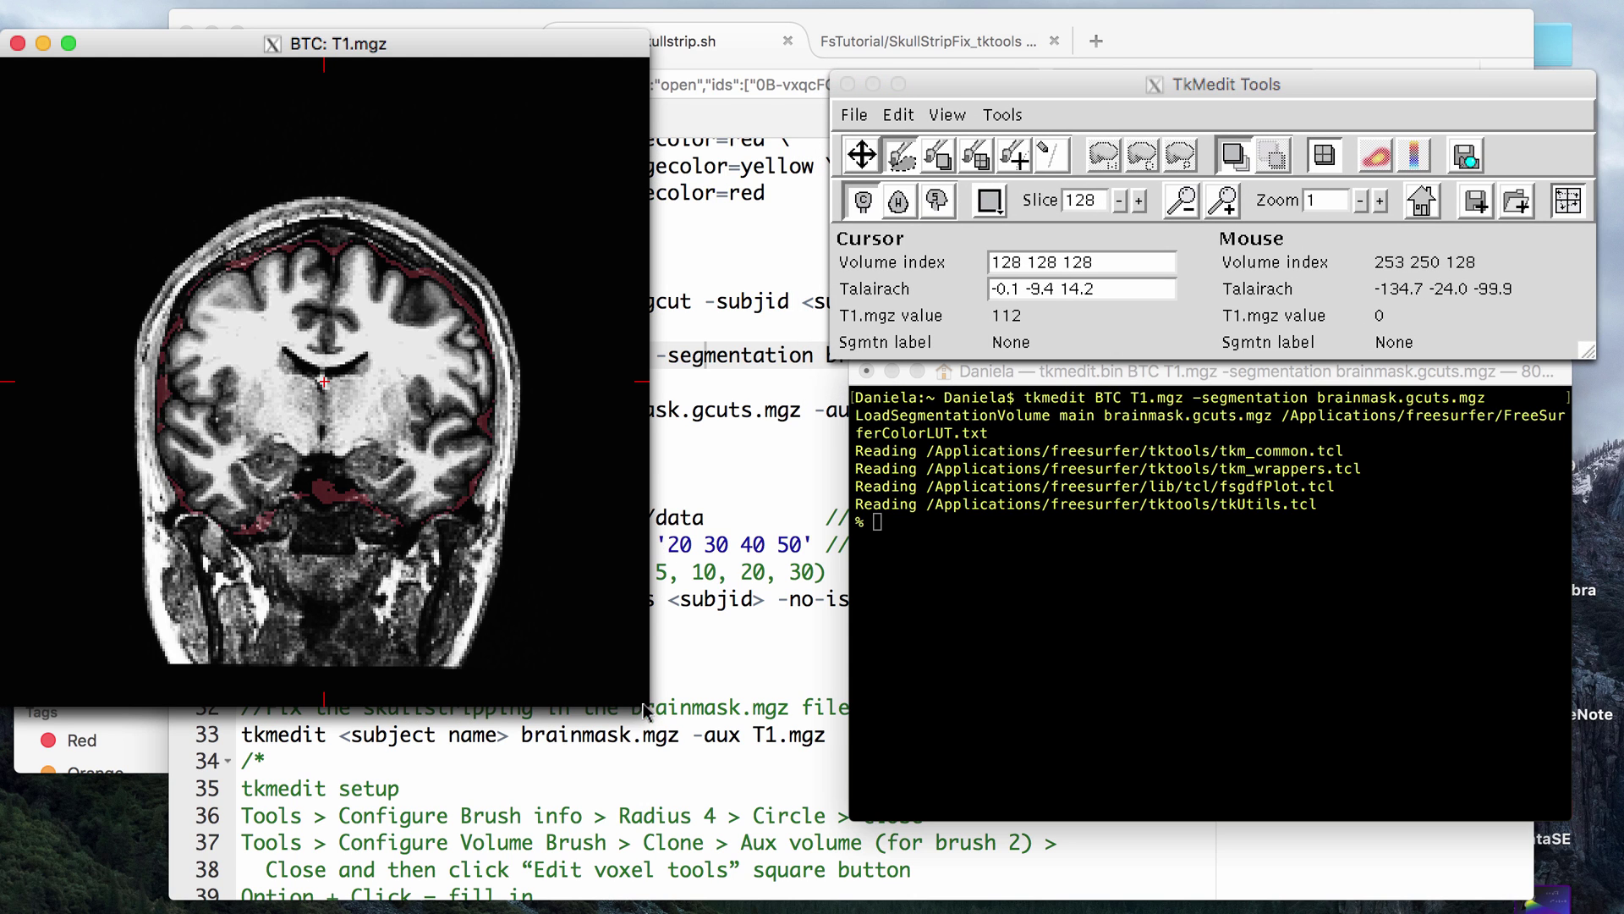
drag(645, 711, 850, 802)
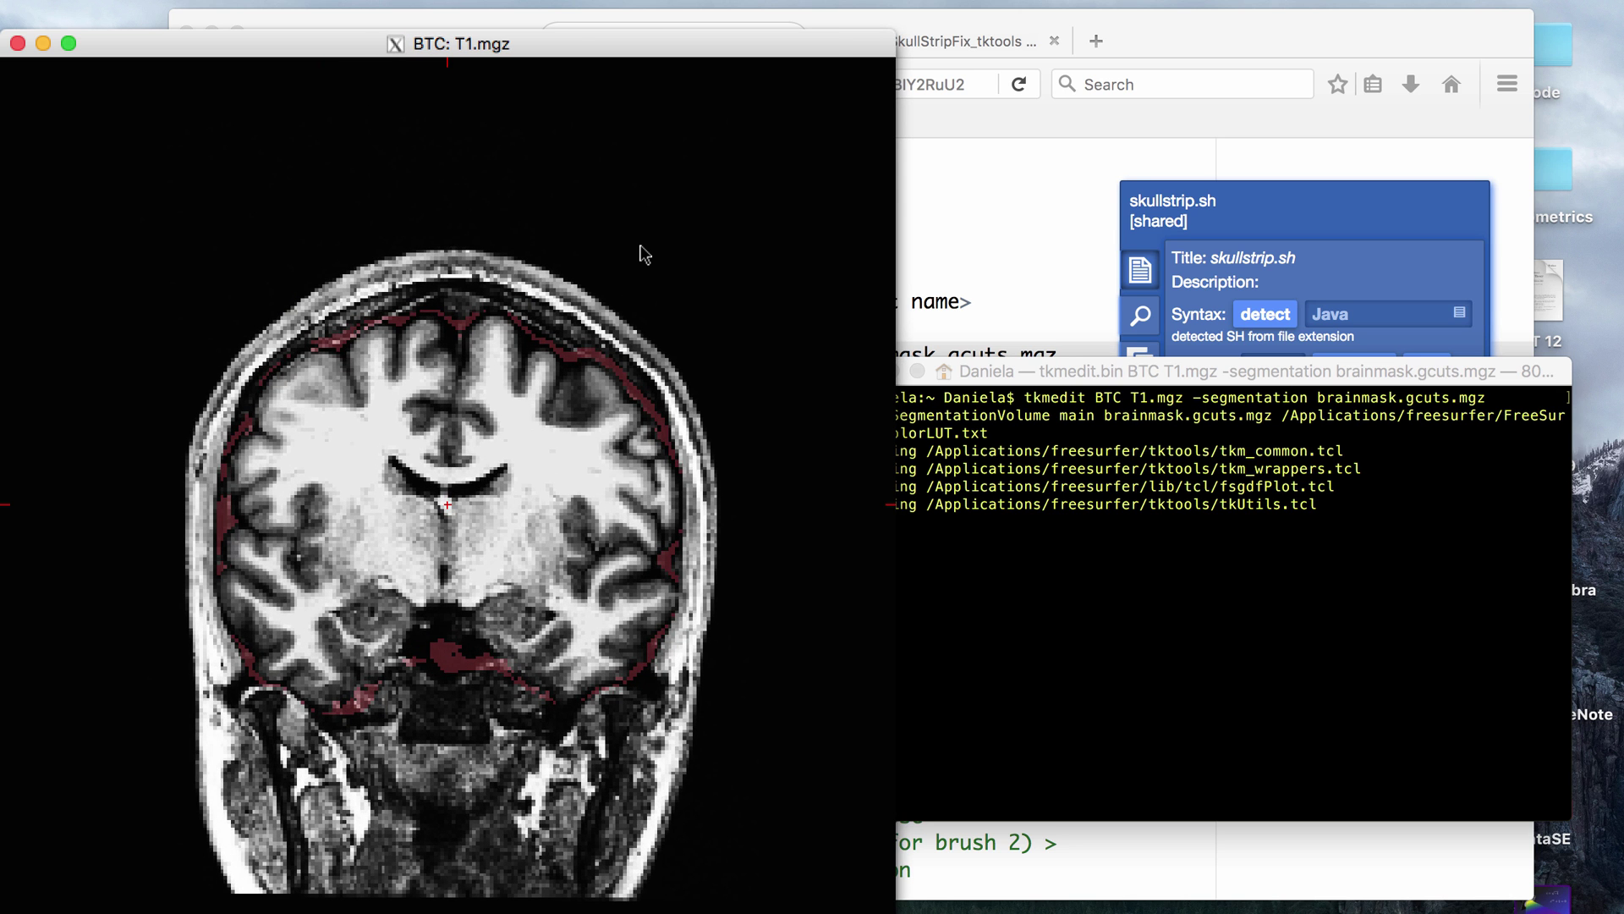
click(100, 410)
key(Down)
key(Down)
key(Down)
key(Down)
key(Down)
key(Down)
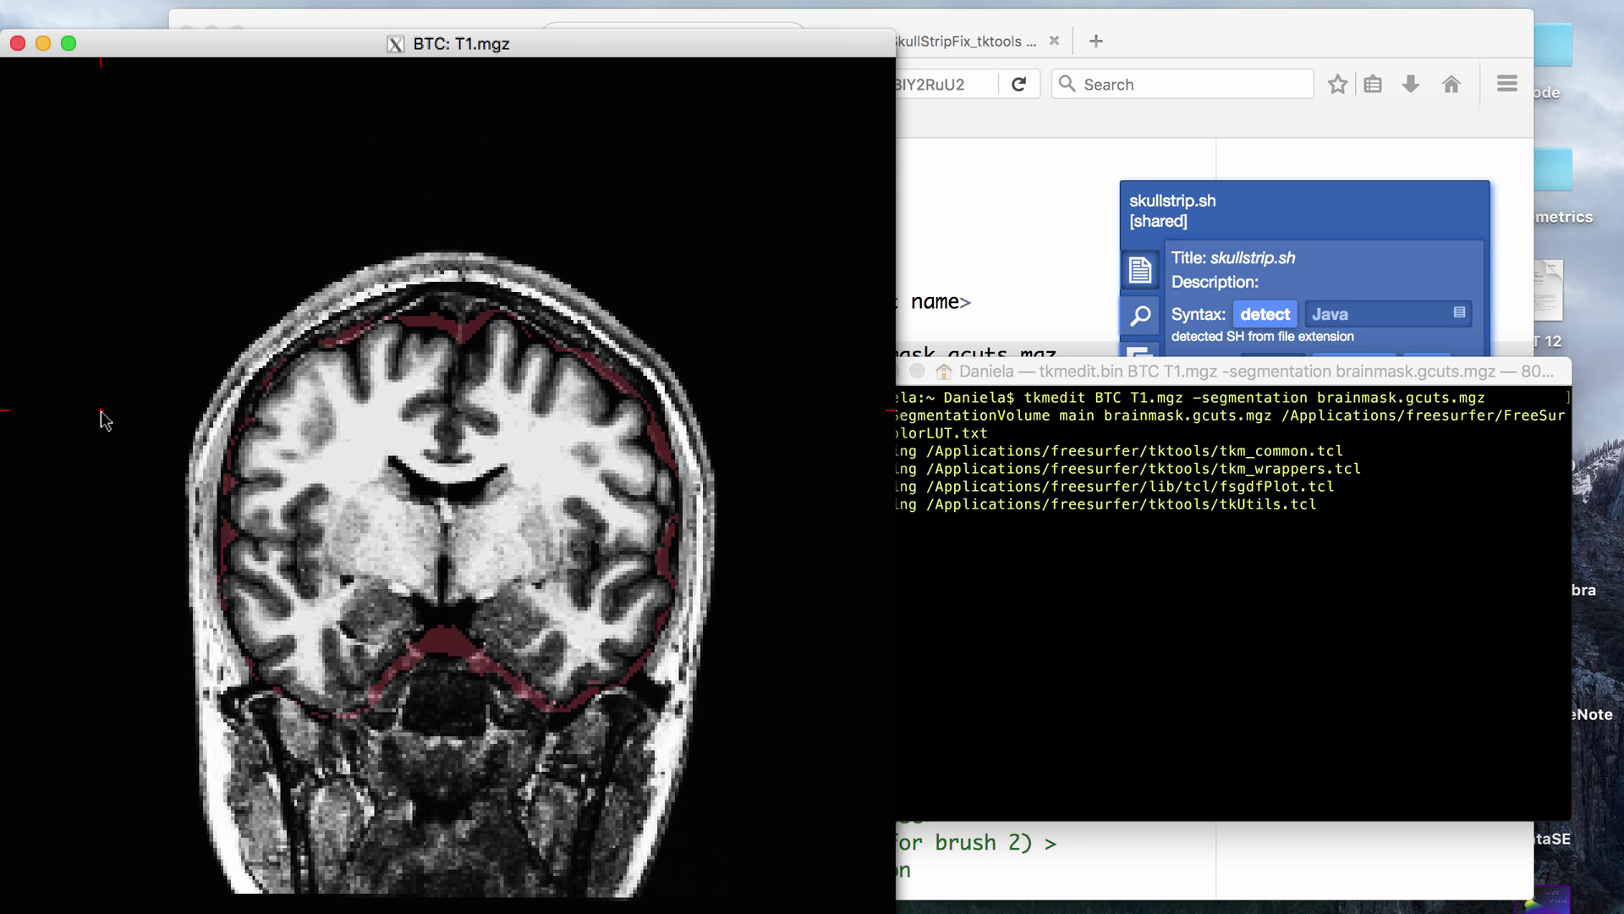
key(Down)
key(Down)
key(Down)
key(Down)
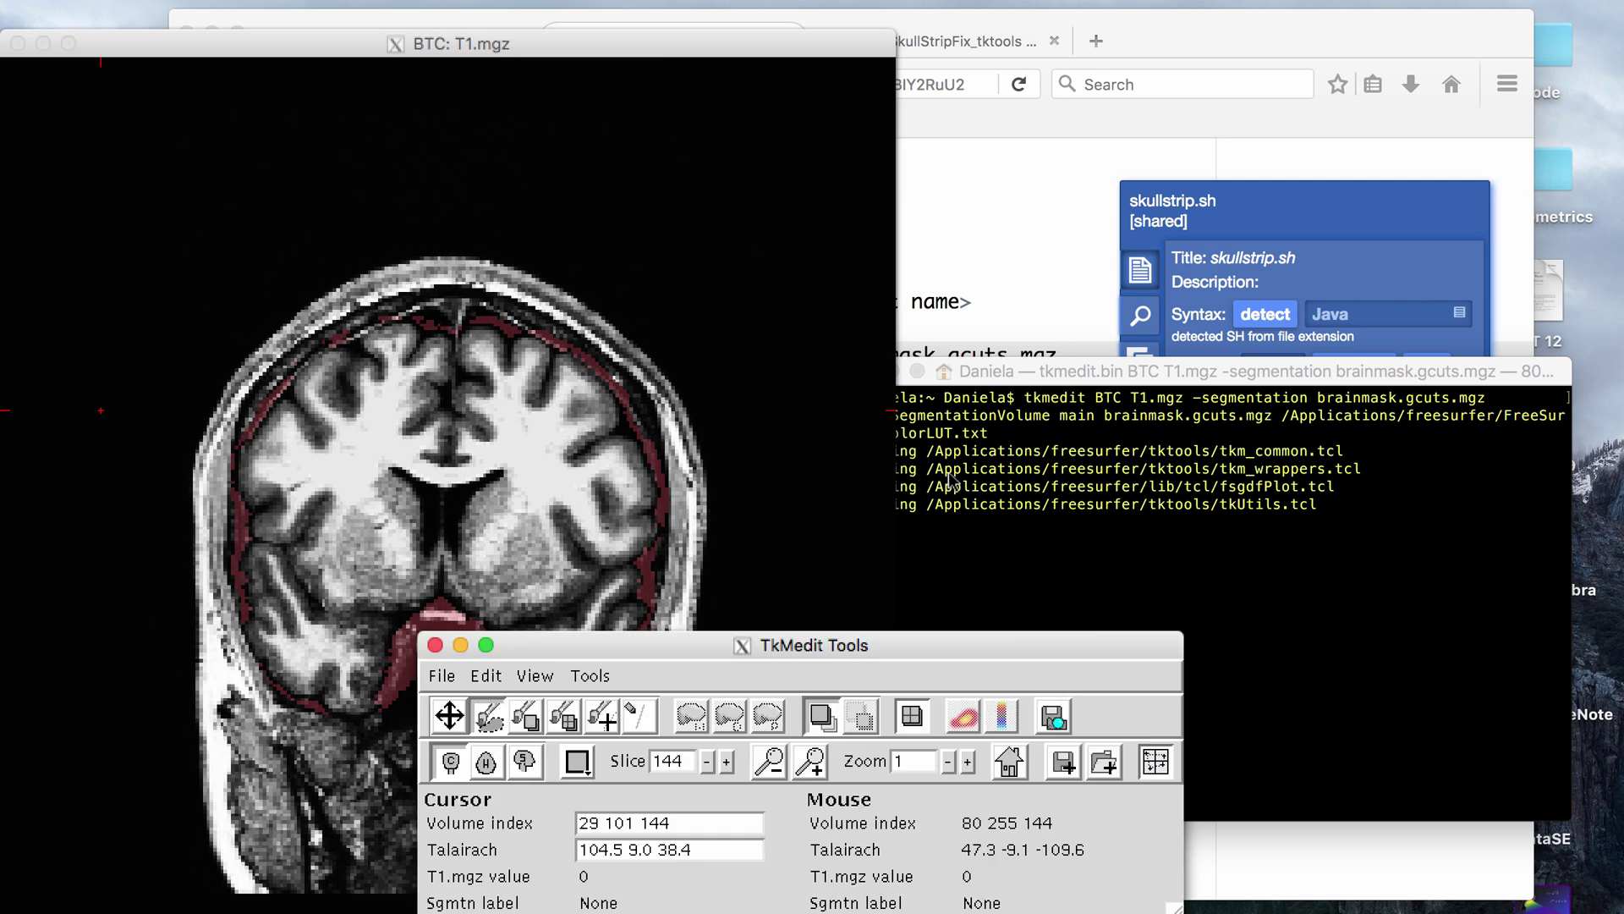
drag(697, 644, 1213, 180)
click(1057, 286)
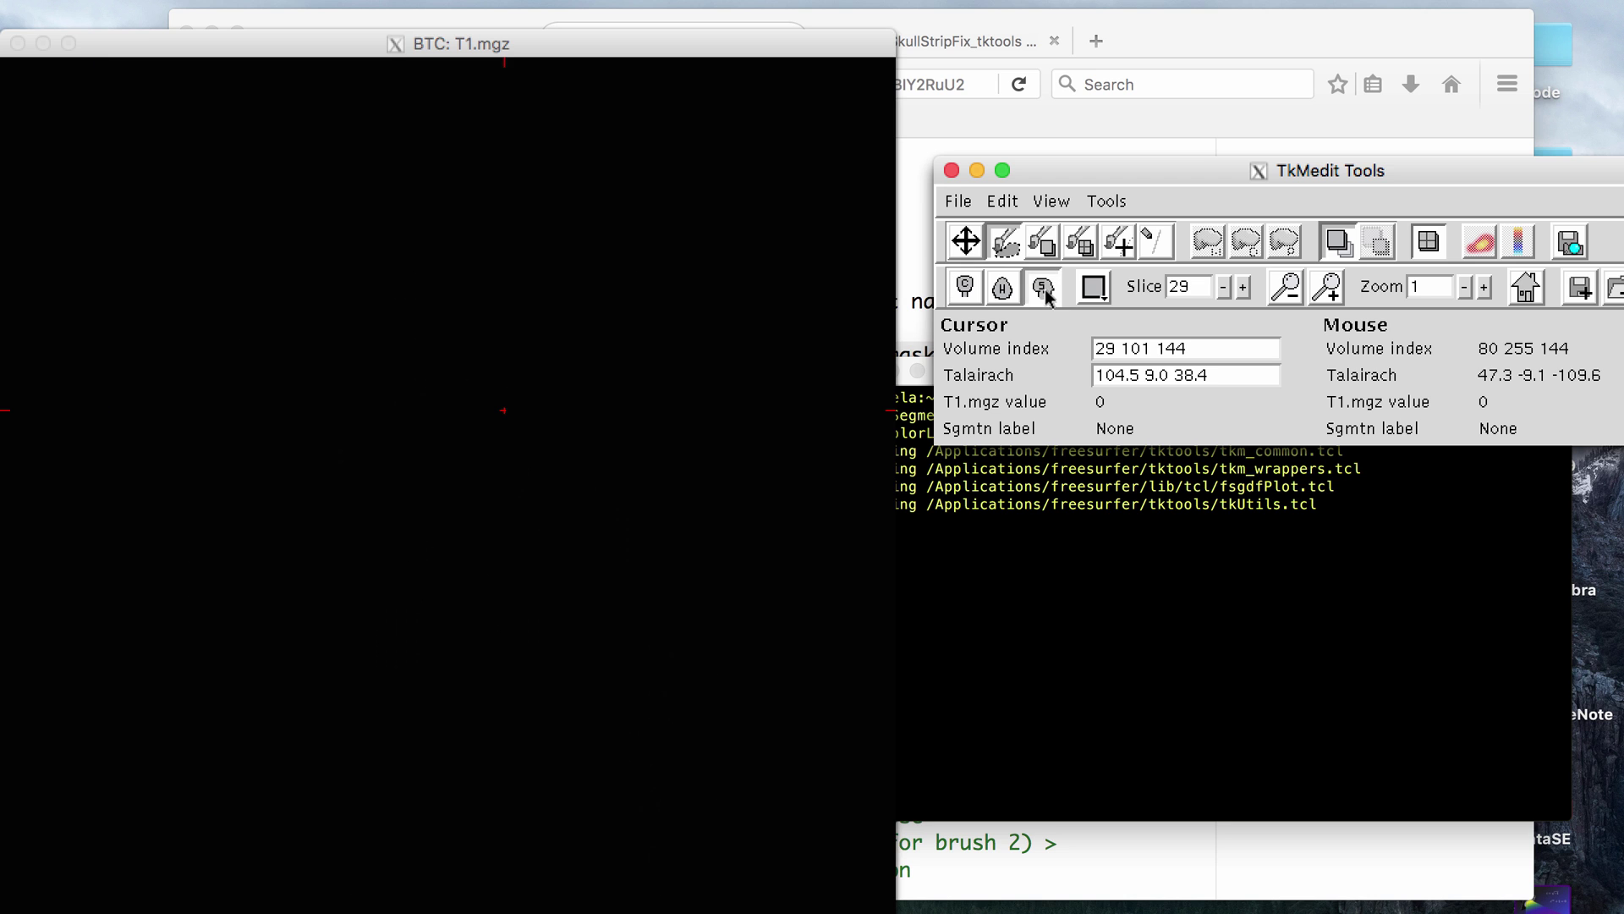
From coronal slice 144, view sagittal slices stepping out from 85 to 63, then back to 99
key(alt+z)
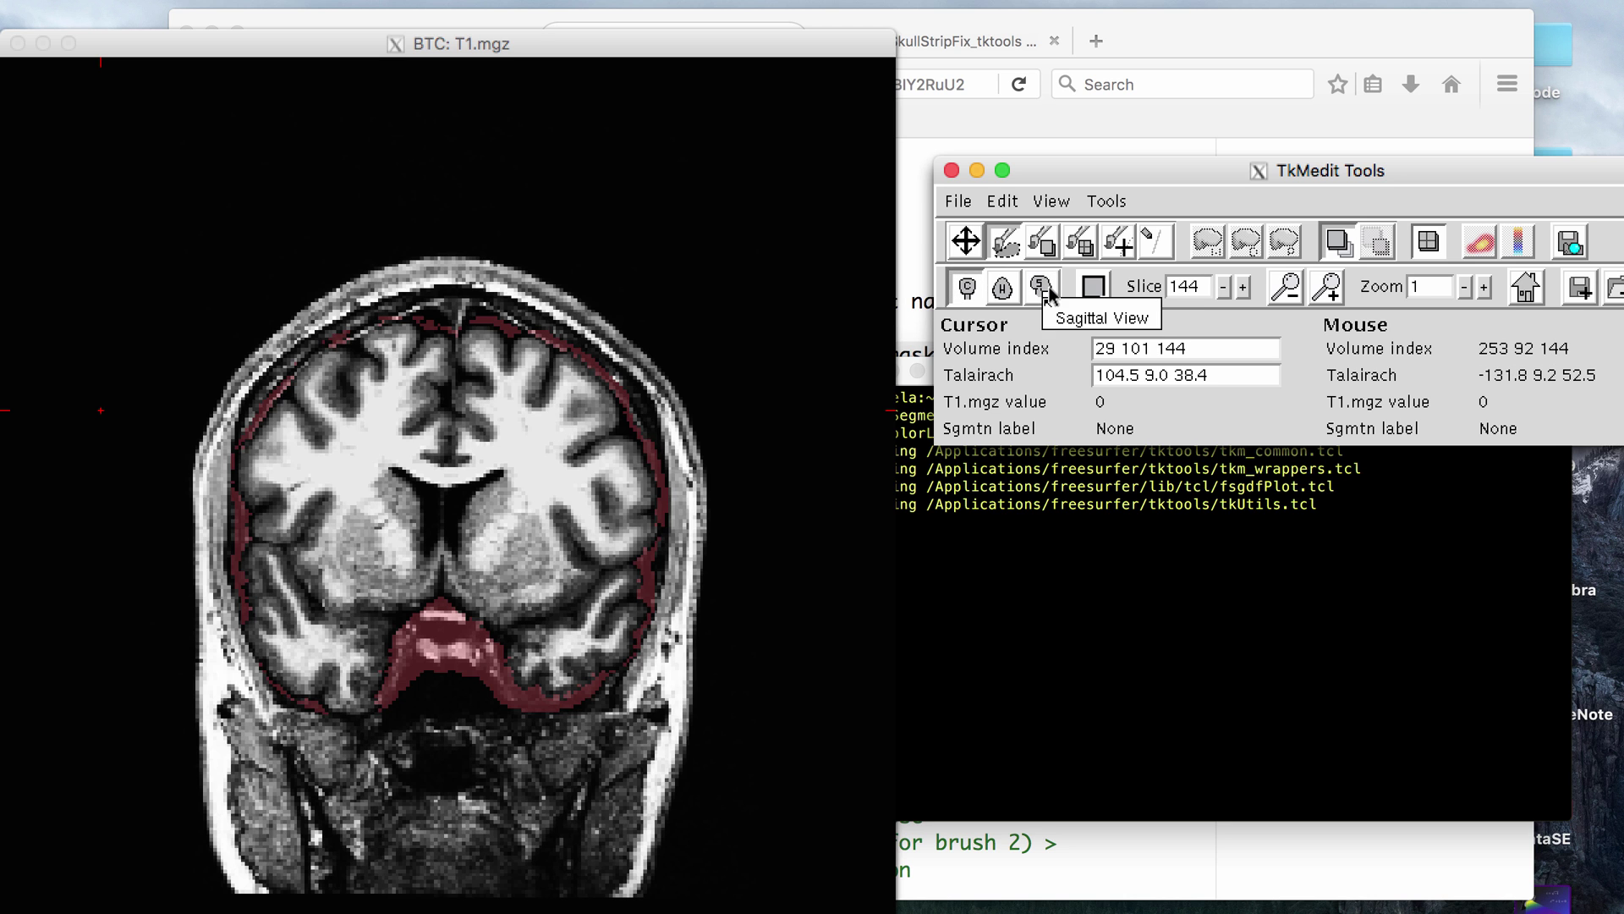
click(1041, 287)
click(963, 289)
click(1041, 288)
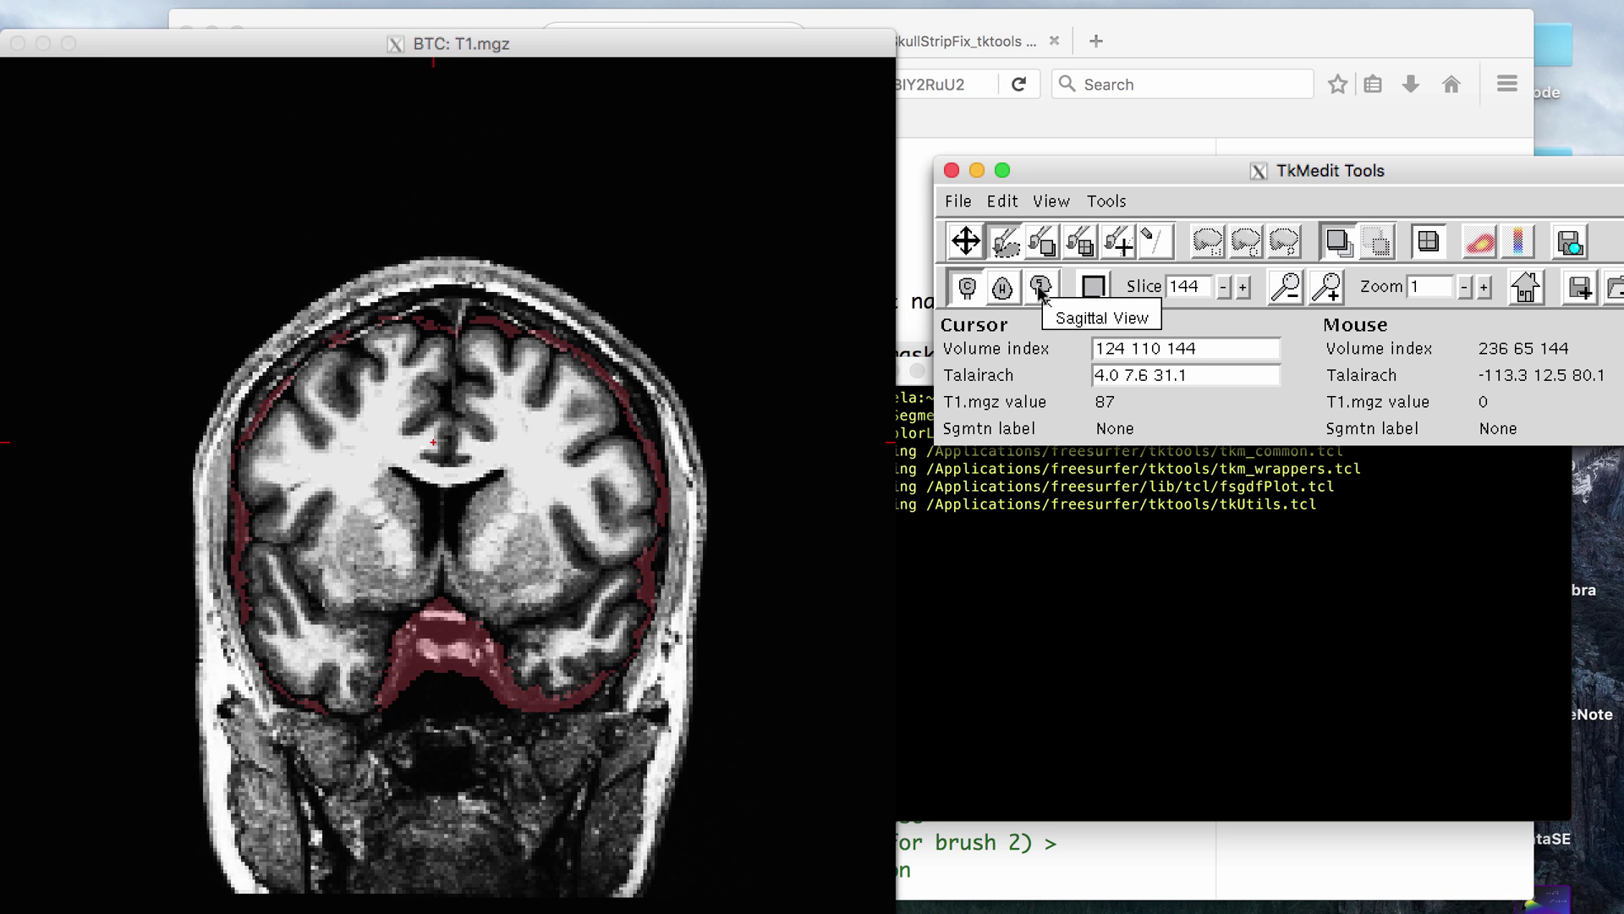
key(Down)
key(Down)
key(Down)
key(Down)
key(Down)
key(Down)
key(Down)
key(Down)
key(Down)
key(Down)
key(Down)
key(Down)
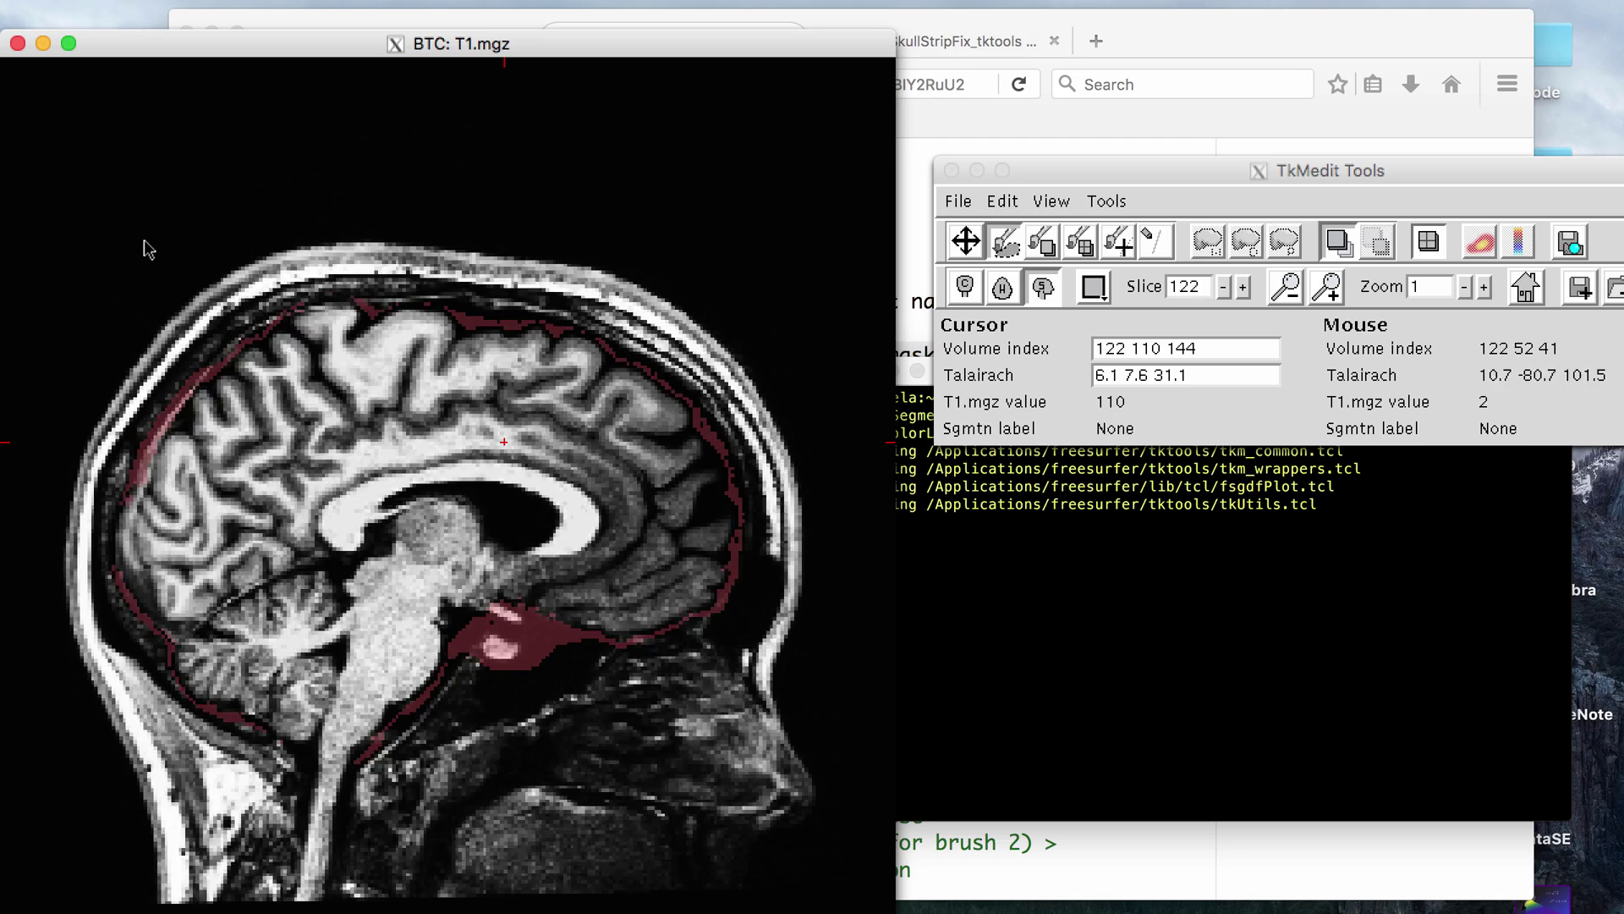
key(Down)
key(Down)
key(Down)
key(Down)
key(Down)
key(Down)
key(Down)
key(Down)
key(Down)
key(Down)
key(Down)
key(Down)
key(Down)
key(Down)
key(Down)
key(Down)
key(Down)
key(Down)
key(Down)
key(Down)
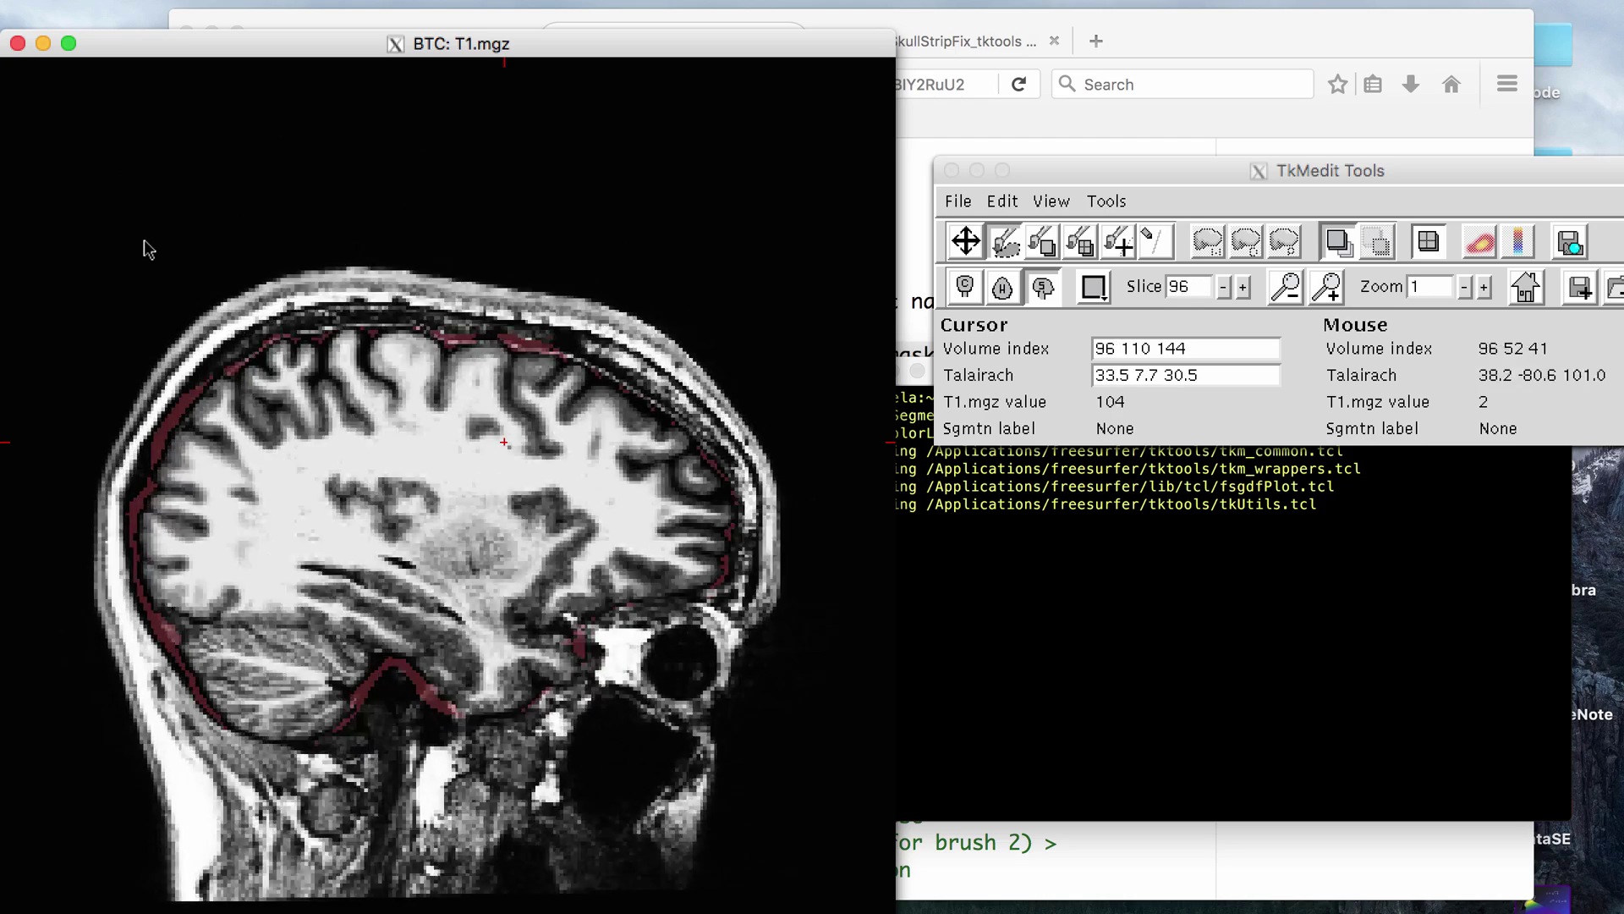
key(Down)
key(Down)
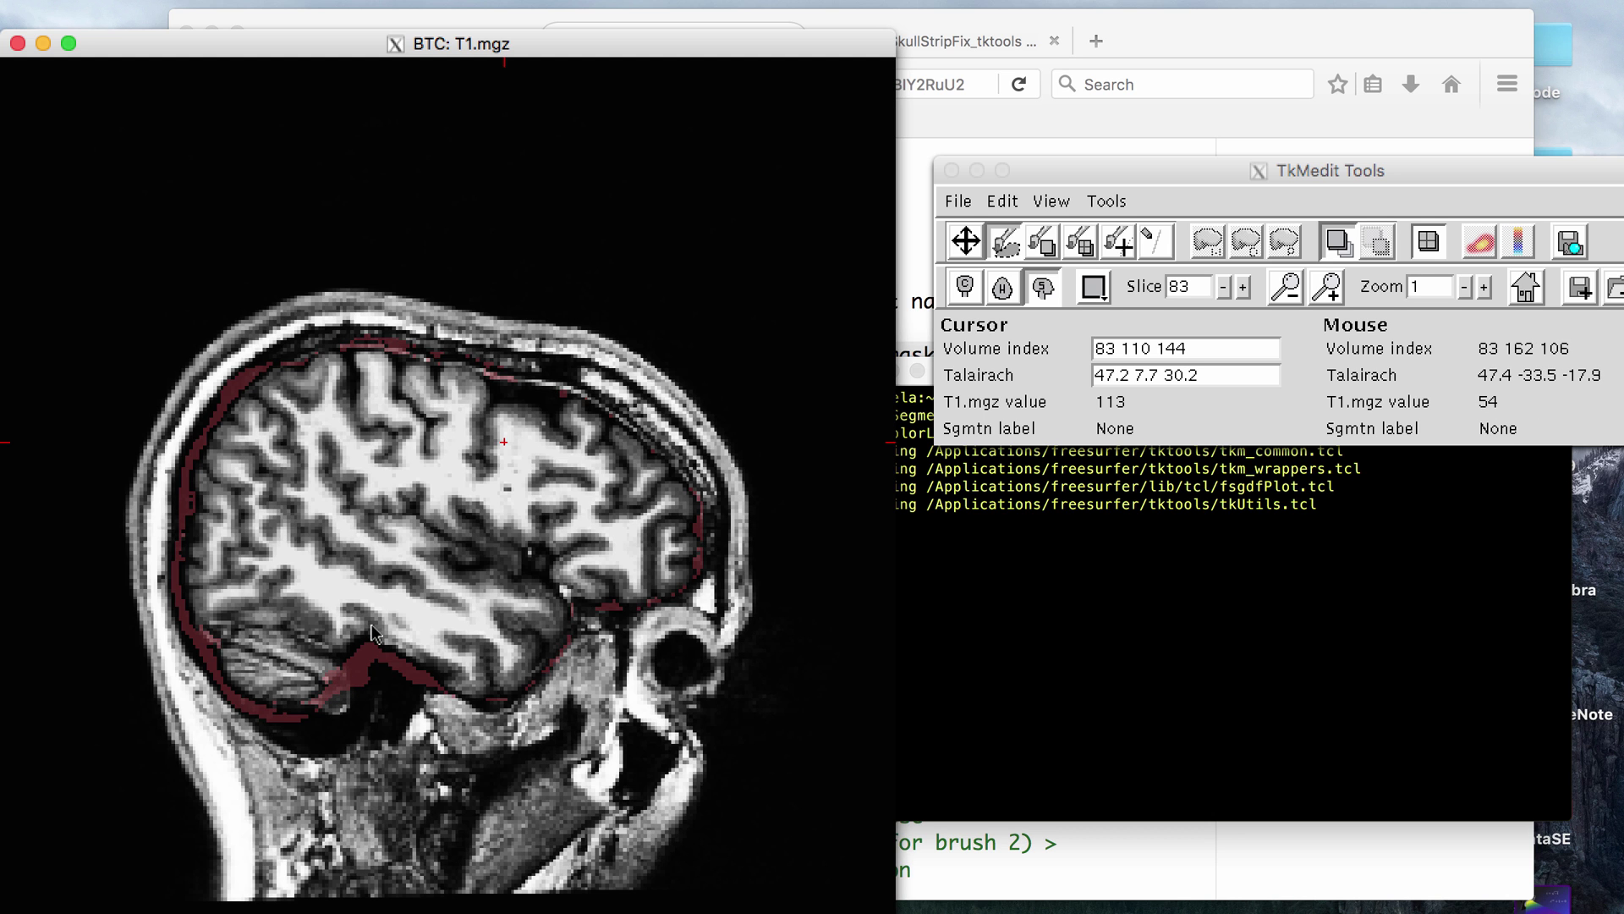
key(Down)
key(Down)
key(Down)
key(Down)
key(Down)
key(Down)
key(Down)
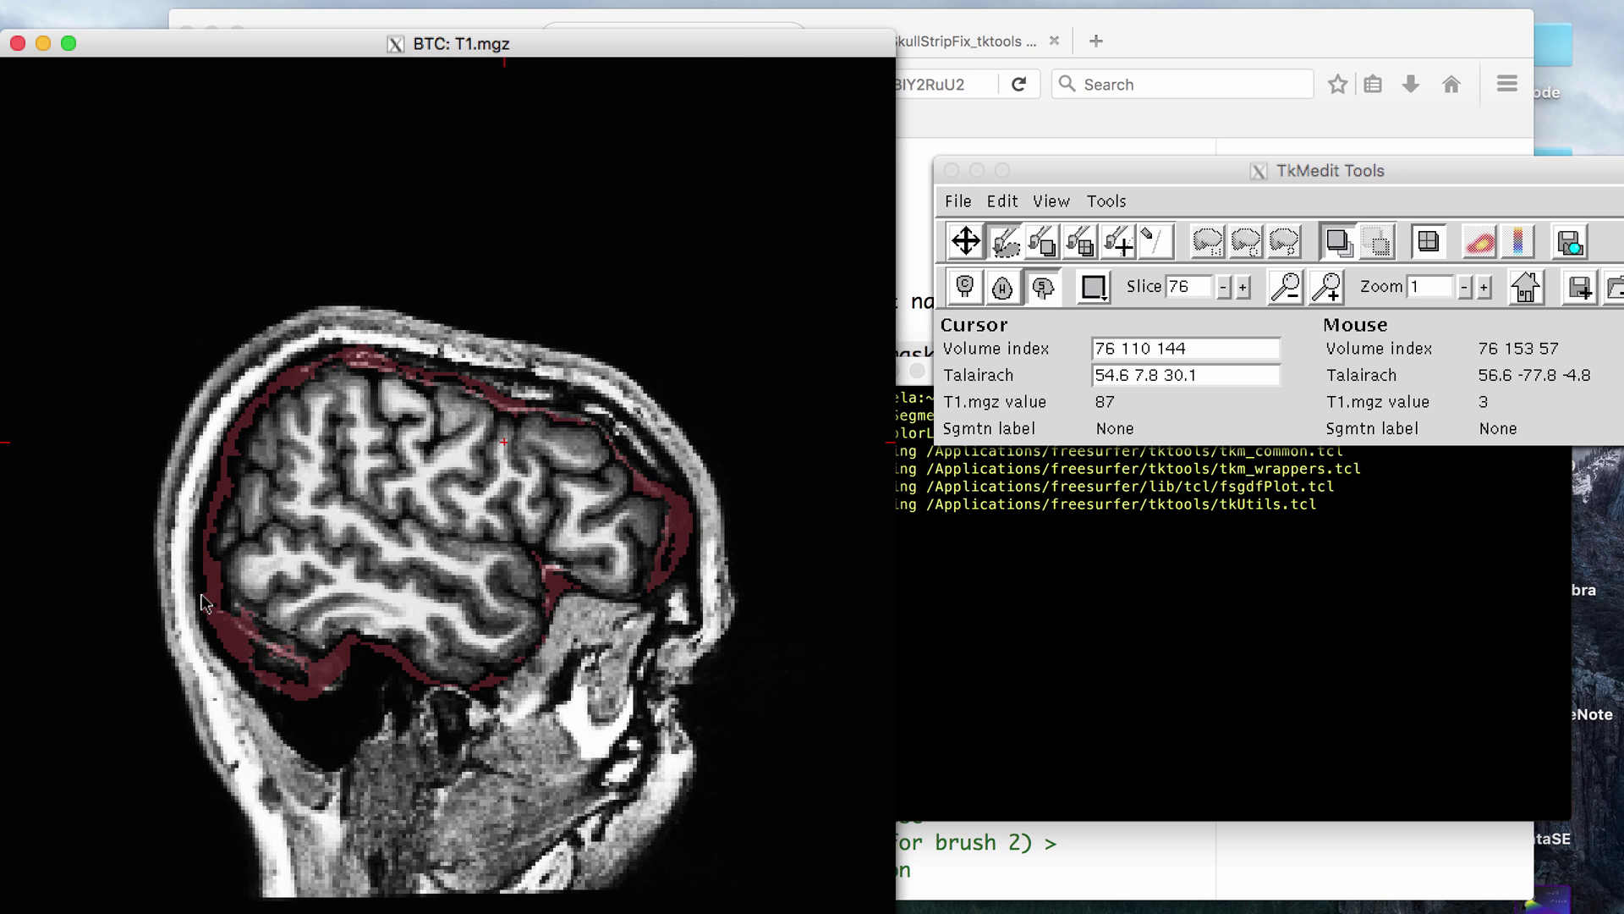
key(Down)
key(Down)
key(Down)
key(Down)
key(Down)
key(Down)
key(Down)
key(Down)
key(Down)
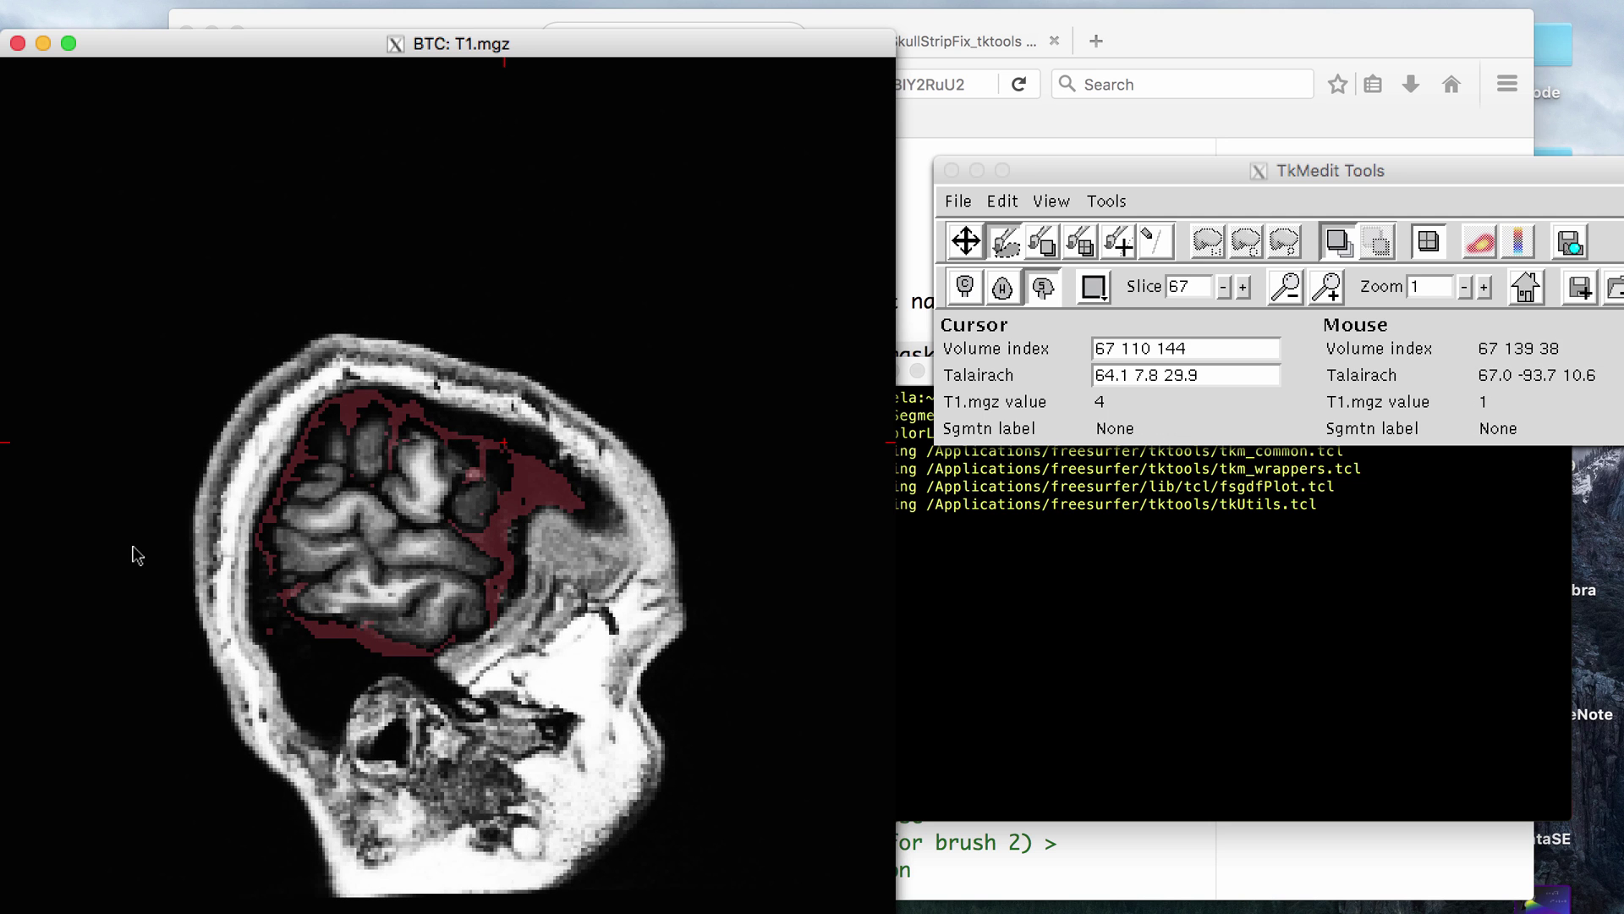
key(Down)
key(Down)
key(Down)
key(Down)
key(Down)
key(Up)
key(Up)
key(Up)
key(Up)
key(Up)
key(Up)
key(Up)
key(Up)
key(Up)
key(Up)
key(Up)
key(Up)
key(Up)
key(Up)
key(Up)
key(Up)
key(Up)
key(Up)
key(Up)
key(Up)
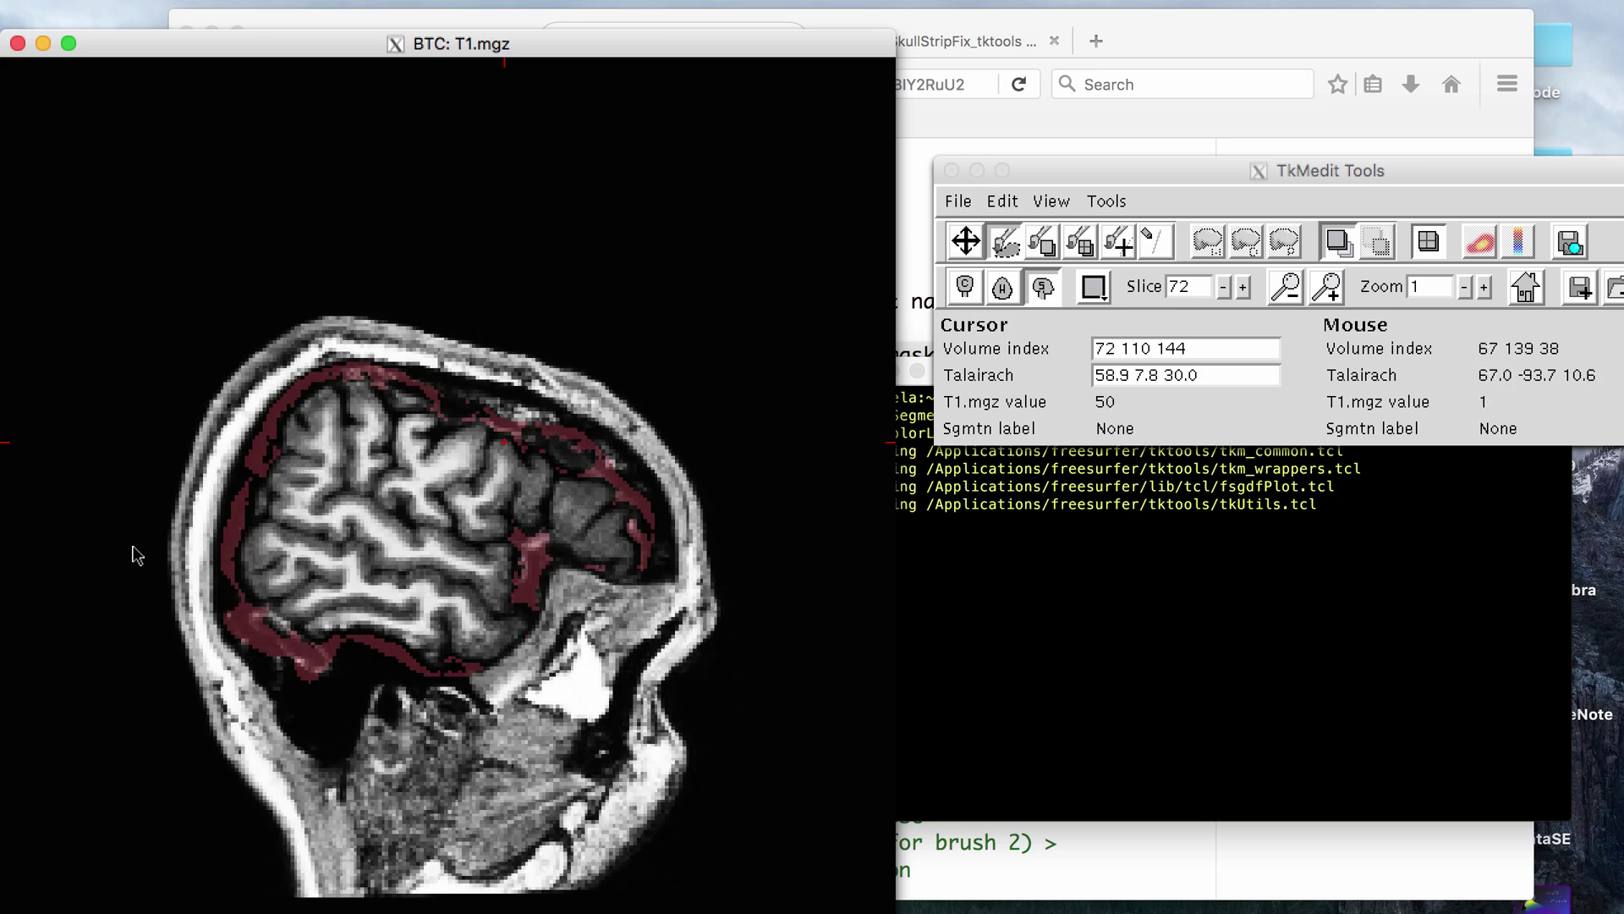
key(Up)
key(Up)
key(Up)
key(Up)
key(Up)
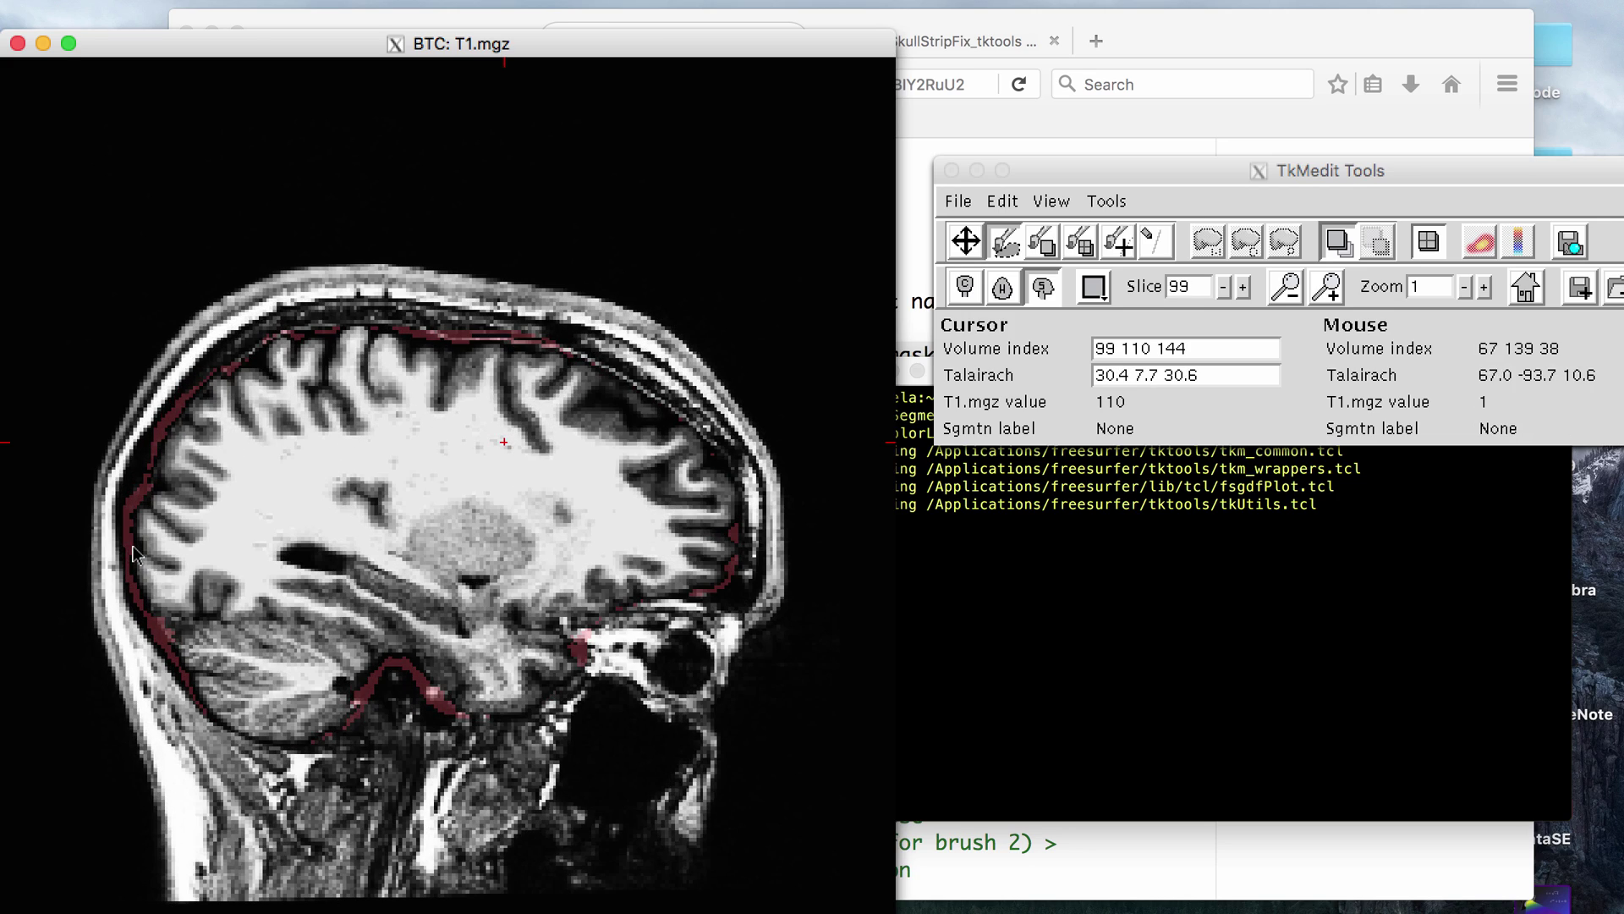
Close the gcut overlay session and open tkmedit BTC brainmask.mgz
click(17, 43)
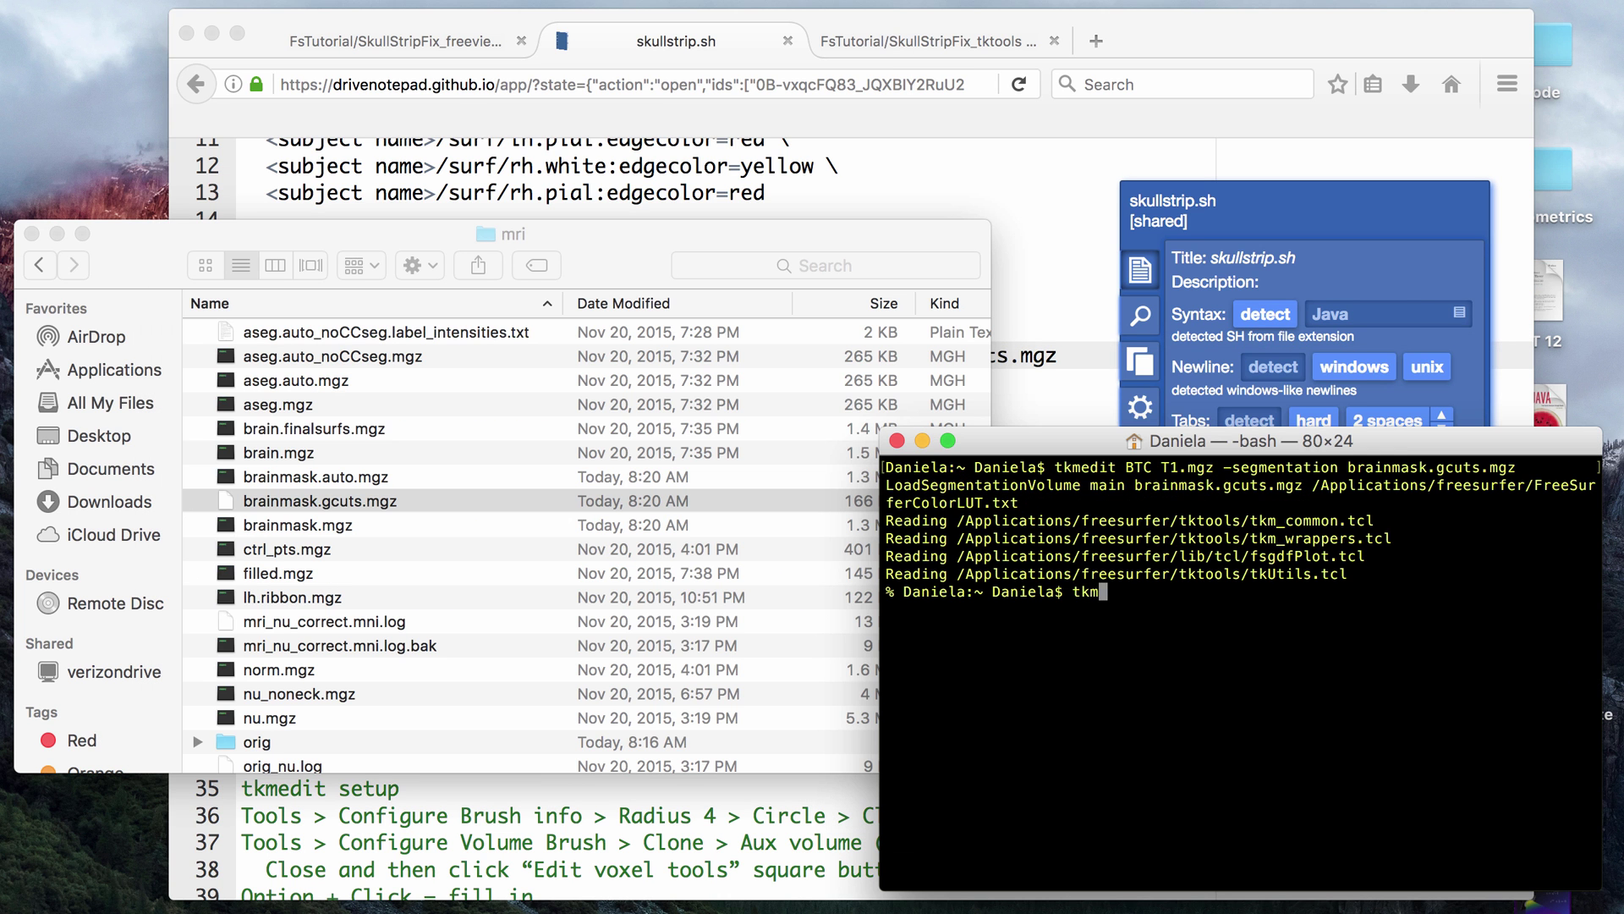
text(edit BTC brainmask.m)
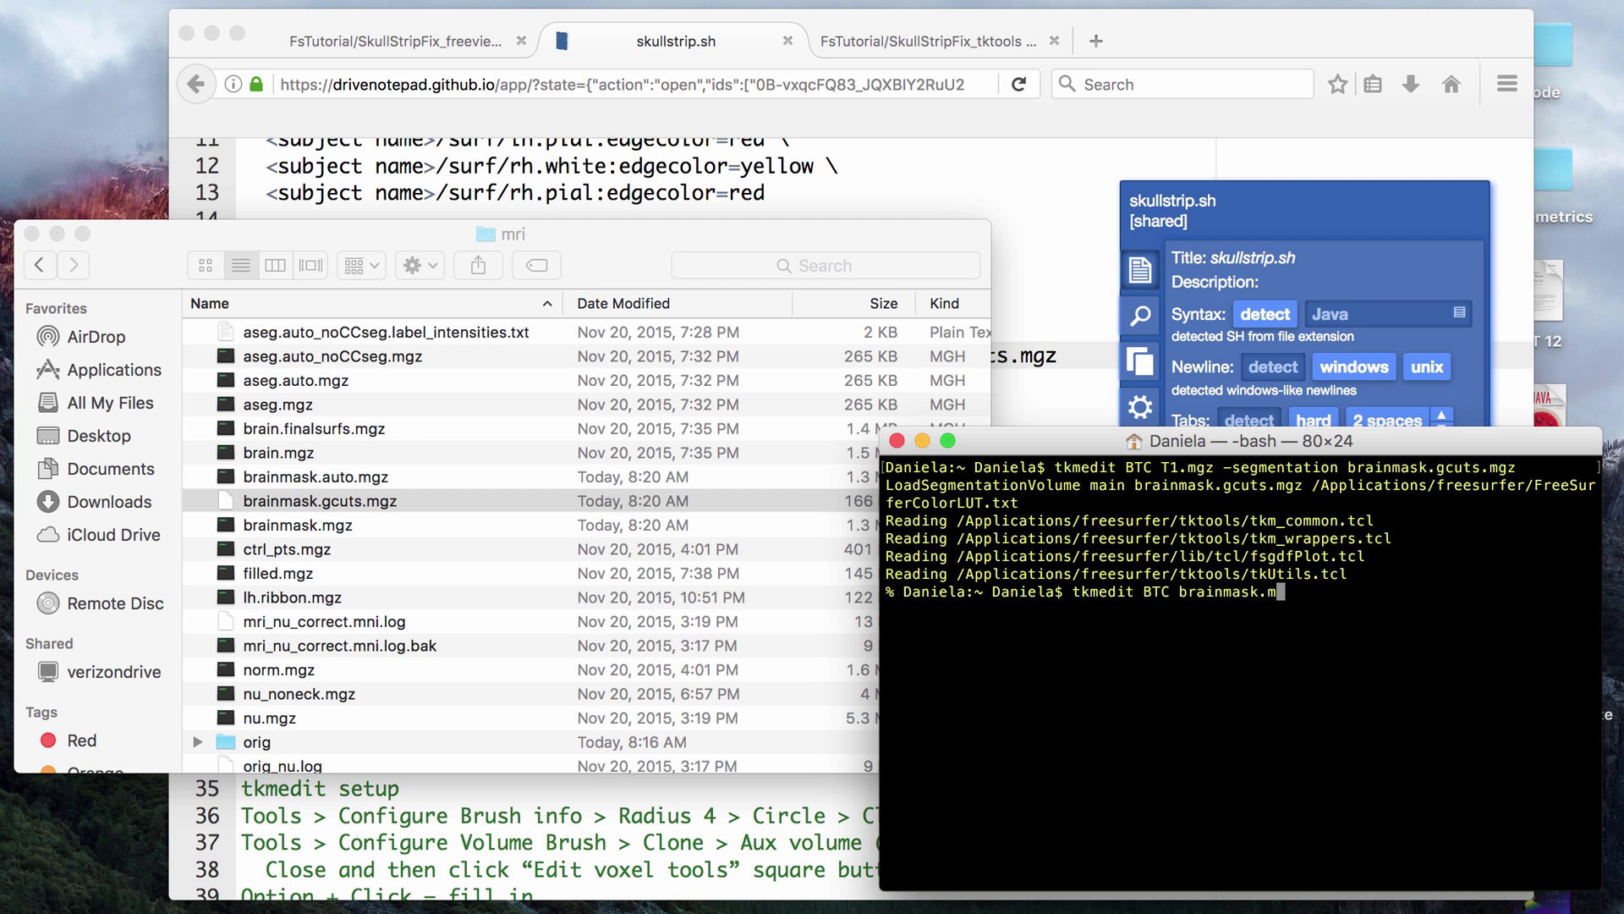
text(gz)
key(Return)
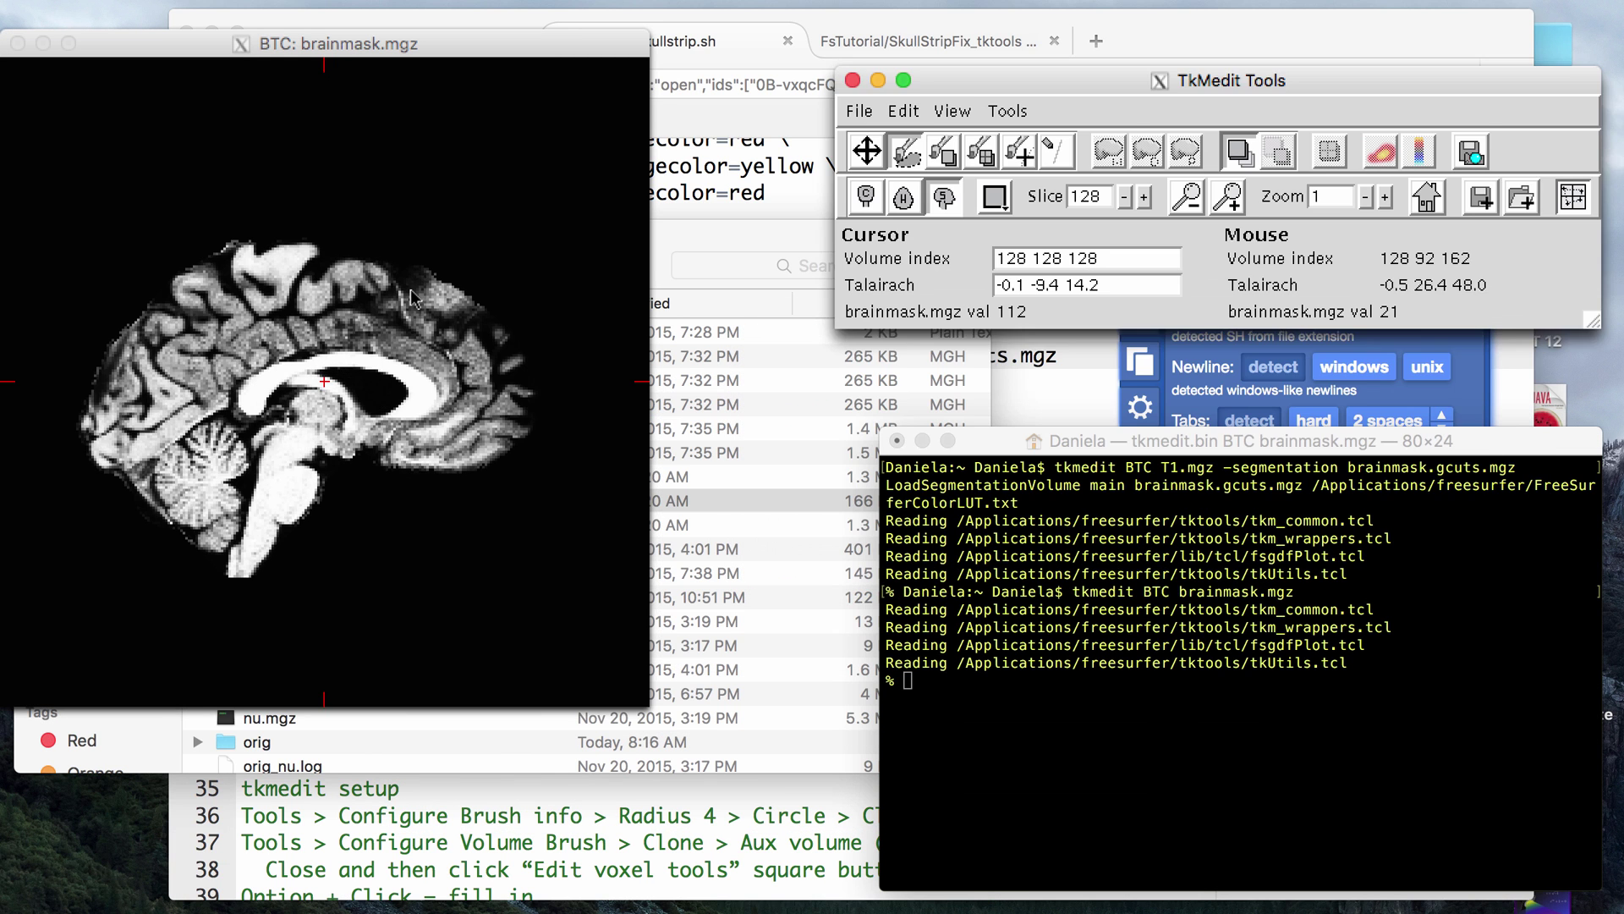
Step back and forth through brainmask.mgz sagittal slices across both hemispheres, then close the viewer
click(409, 292)
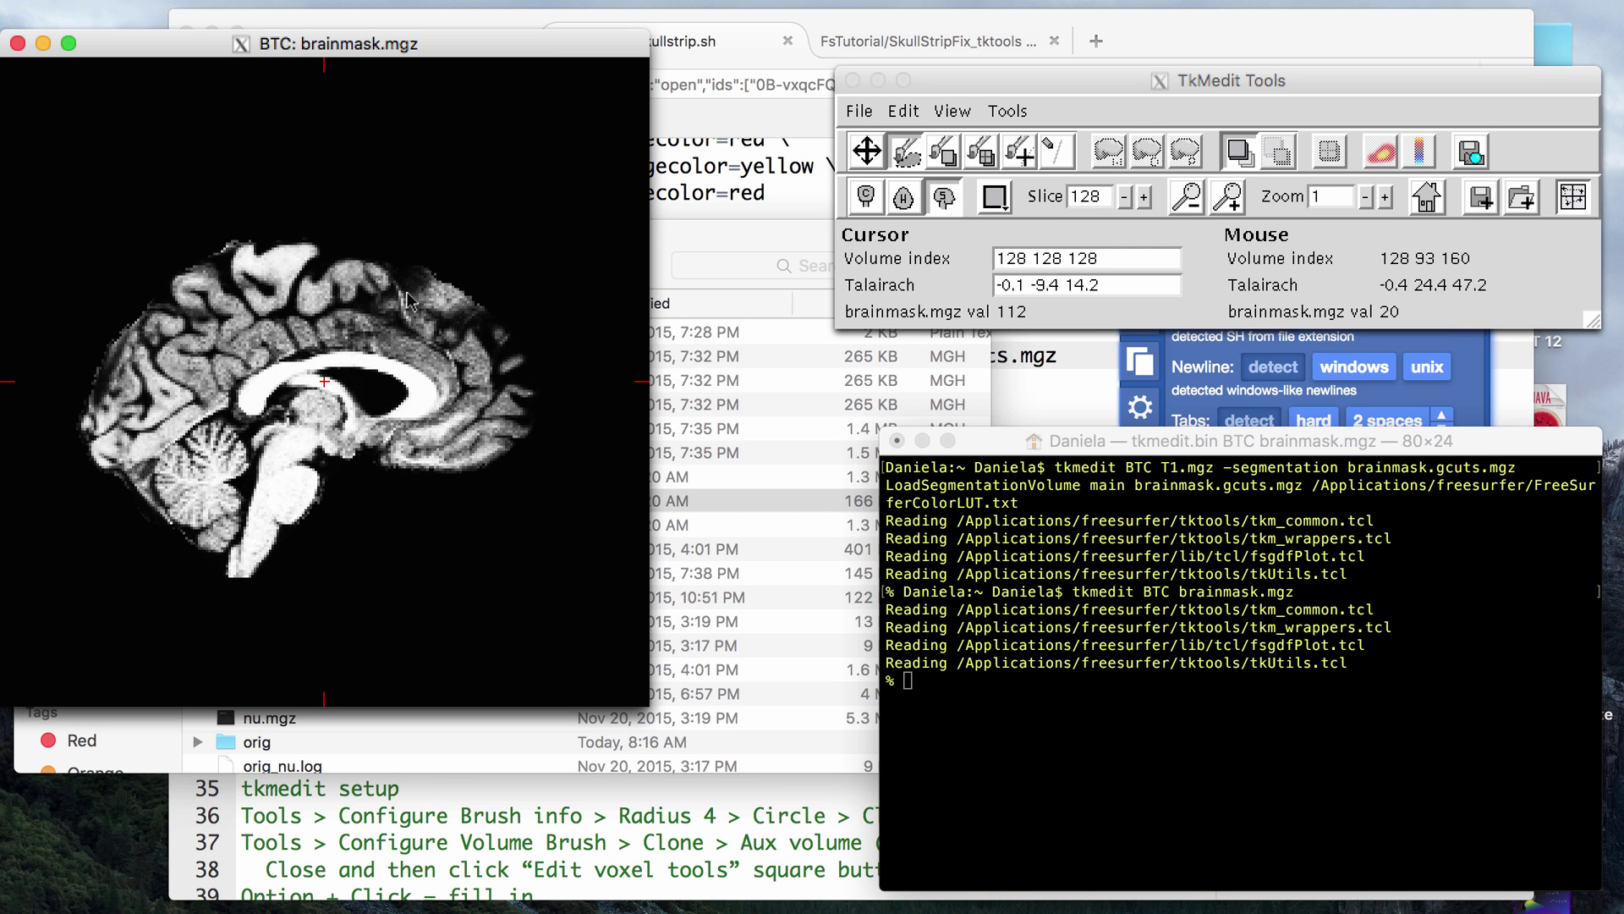
key(Up)
key(Up)
key(Up)
key(Up)
key(Up)
key(Up)
key(Up)
key(Up)
key(Up)
key(Up)
key(Up)
key(Up)
key(Up)
key(Up)
key(Up)
key(Up)
key(Up)
key(Up)
key(Up)
key(Up)
key(Up)
key(Up)
key(Up)
key(Up)
key(Up)
key(Up)
key(Up)
key(Up)
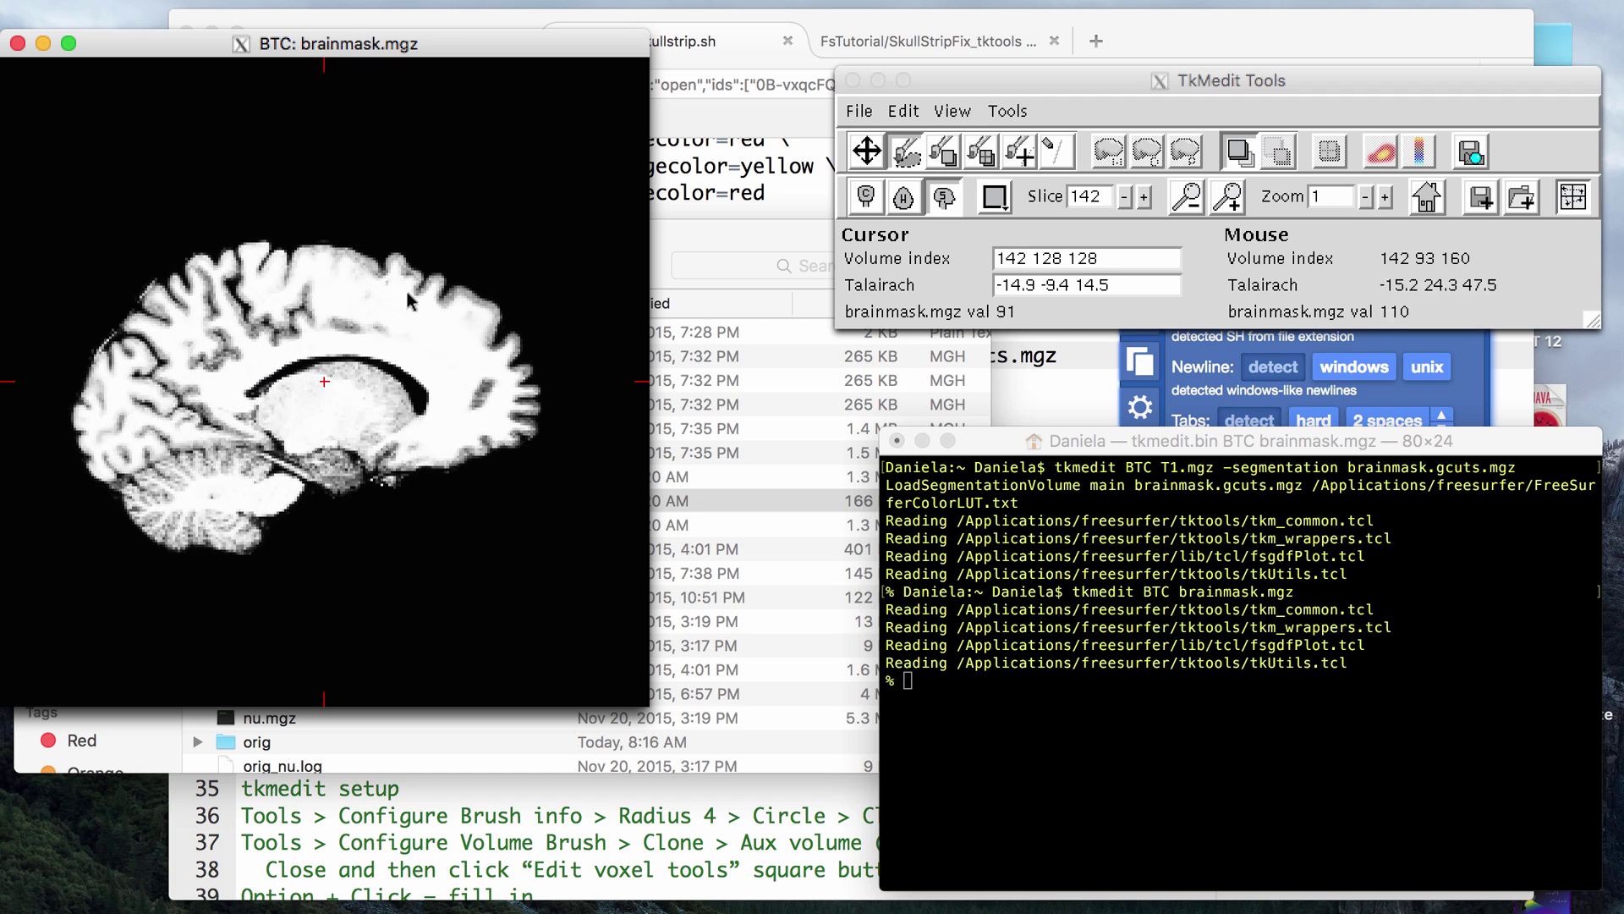
key(Up)
key(Up)
key(Up)
key(Up)
key(Up)
key(Up)
key(Up)
key(Up)
key(Up)
key(Up)
key(Up)
key(Up)
key(Up)
key(Up)
key(Up)
key(Up)
key(Up)
key(Up)
key(Up)
key(Up)
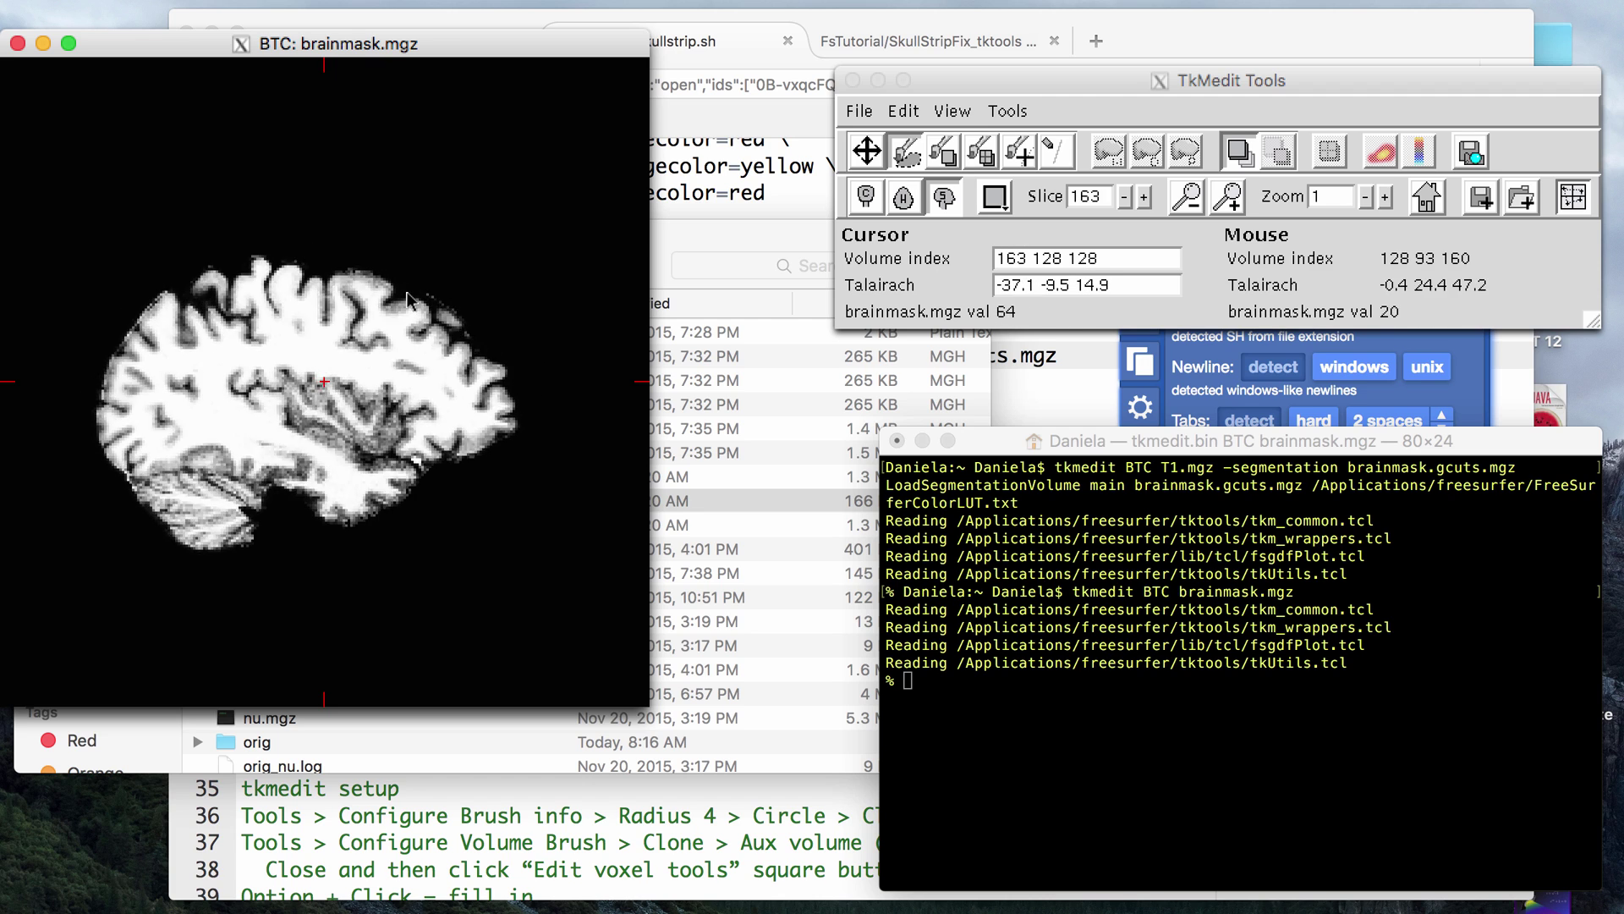
key(Up)
key(Up)
key(Up)
key(Up)
key(Up)
key(Up)
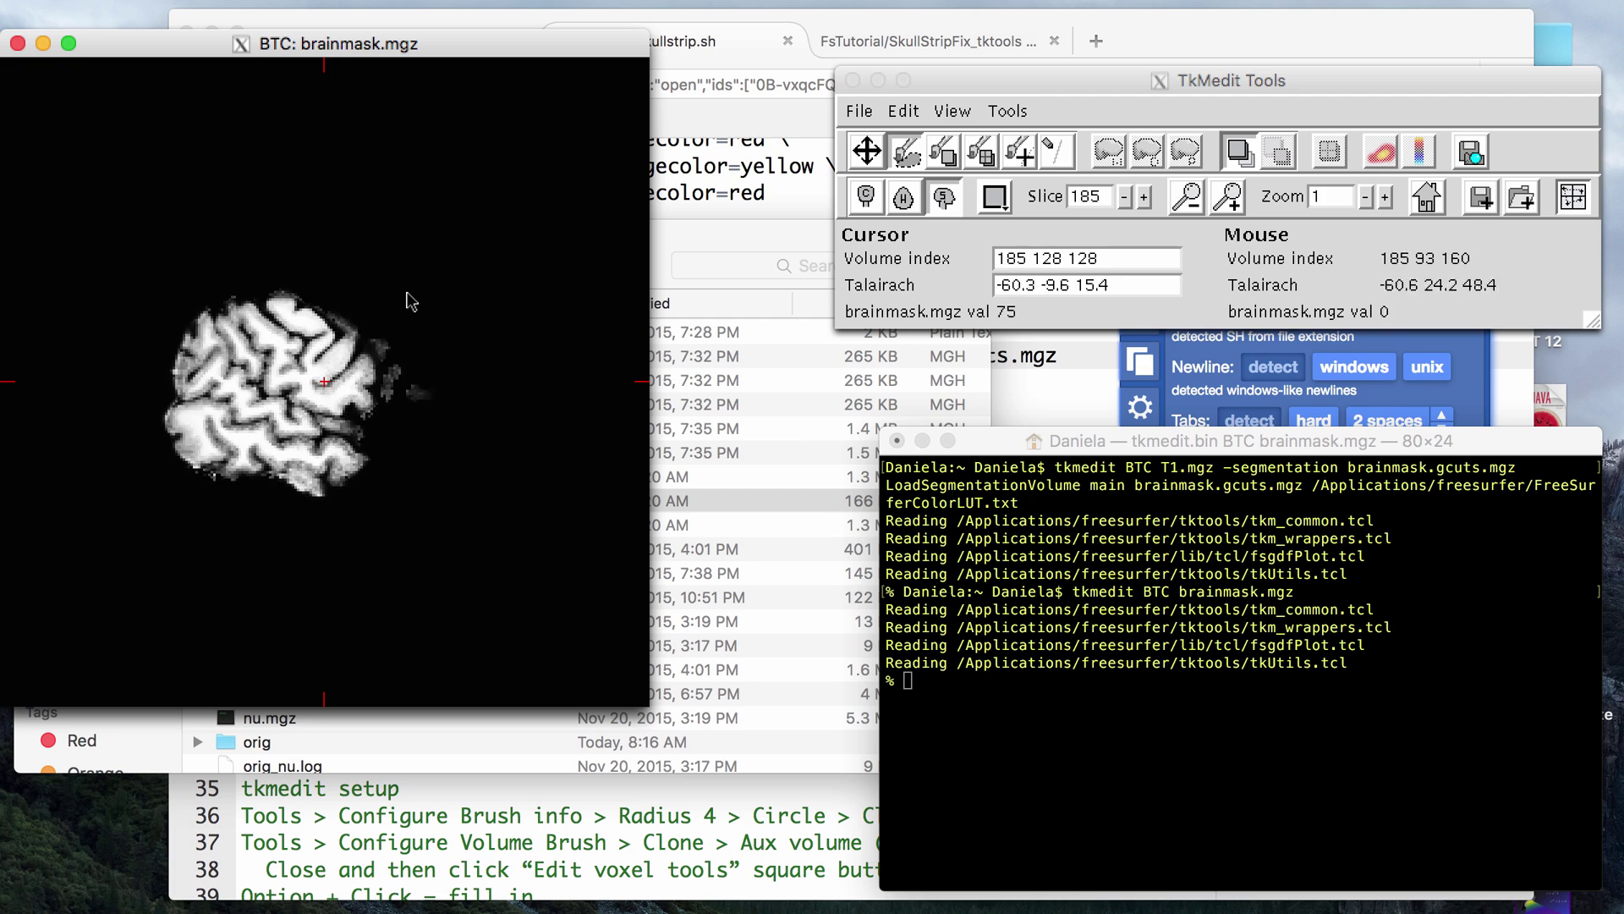
key(Down)
key(Down)
key(Down)
key(Down)
key(Down)
key(Down)
key(Down)
key(Down)
key(Down)
key(Down)
key(Down)
key(Down)
key(Down)
key(Down)
key(Down)
key(Down)
key(Down)
key(Down)
key(Down)
key(Down)
key(Down)
key(Down)
key(Down)
key(Down)
key(Down)
key(Down)
key(Down)
key(Down)
key(Down)
key(Down)
key(Down)
key(Down)
key(Down)
key(Down)
key(Down)
key(Down)
key(Down)
key(Down)
key(Down)
key(Down)
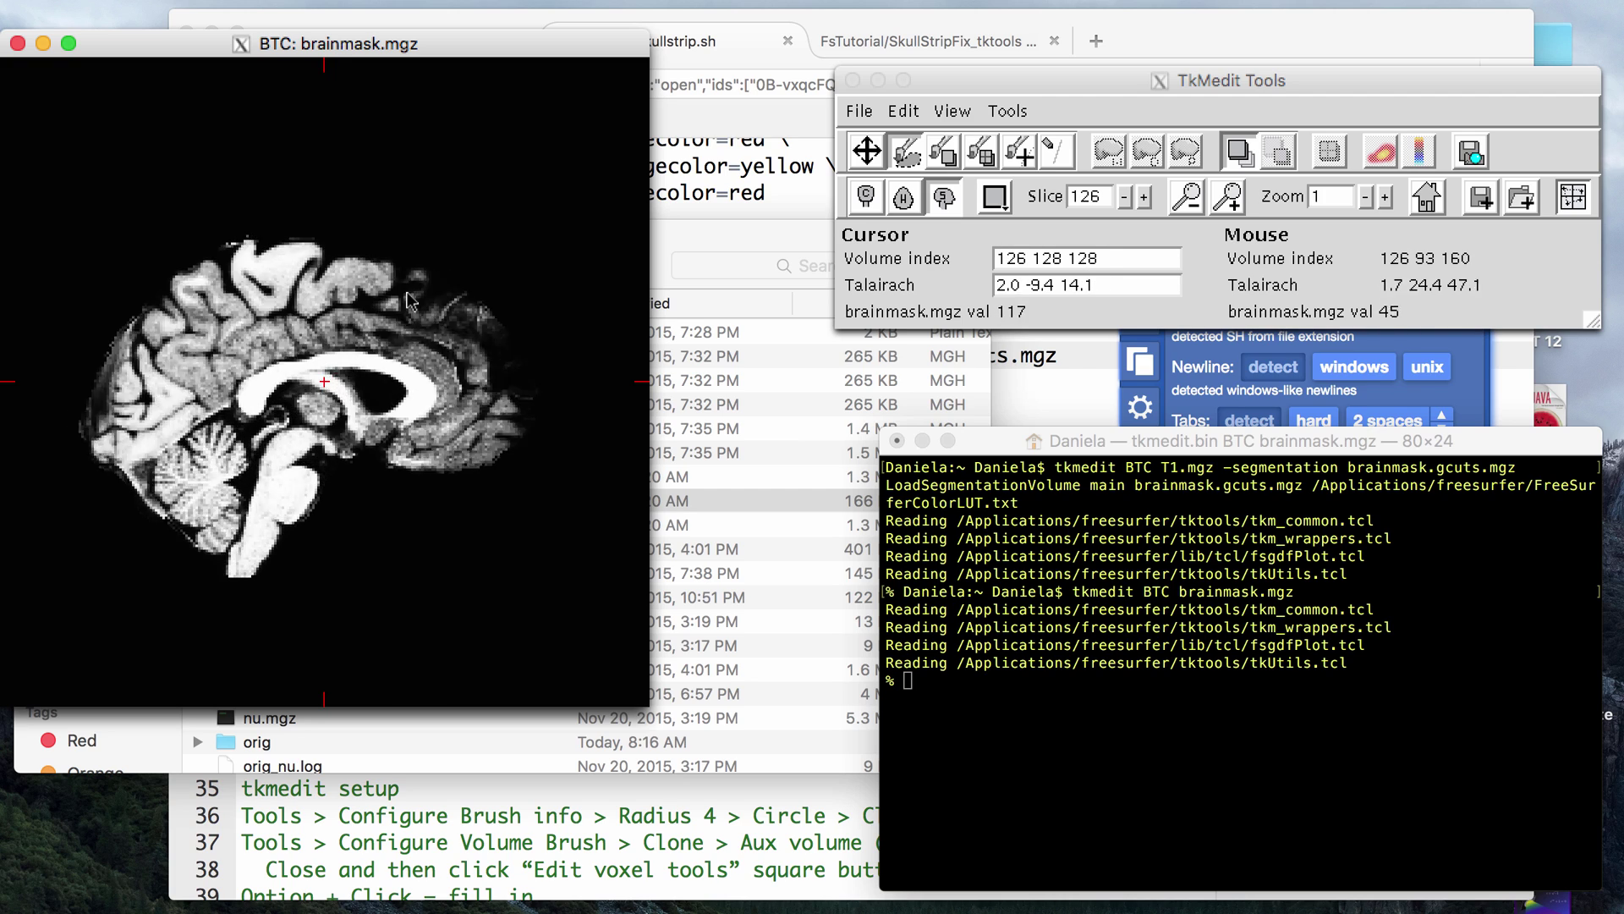
key(Down)
key(Down)
key(Down)
key(Down)
key(Down)
key(Down)
key(Down)
key(Down)
key(Down)
key(Down)
key(Down)
key(Down)
key(Down)
key(Down)
key(Down)
key(Down)
key(Down)
key(Down)
key(Down)
key(Down)
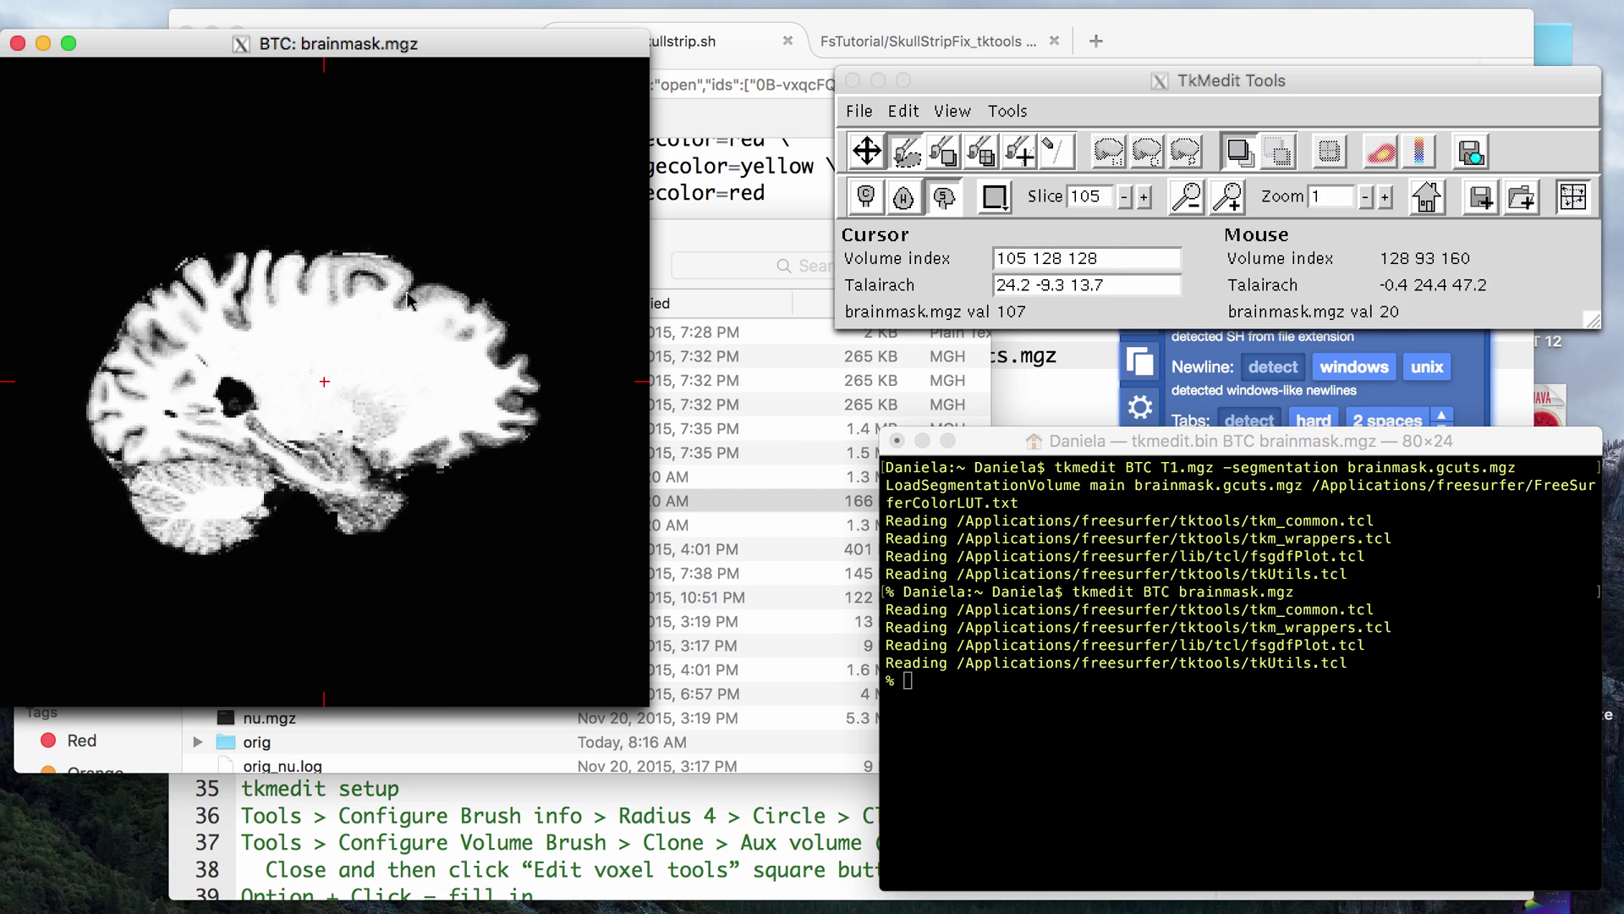
key(Down)
key(Down)
key(Down)
key(Down)
key(Down)
key(Down)
key(Down)
key(Down)
key(Down)
key(Down)
key(Down)
key(Down)
key(Down)
key(Down)
key(Down)
key(Down)
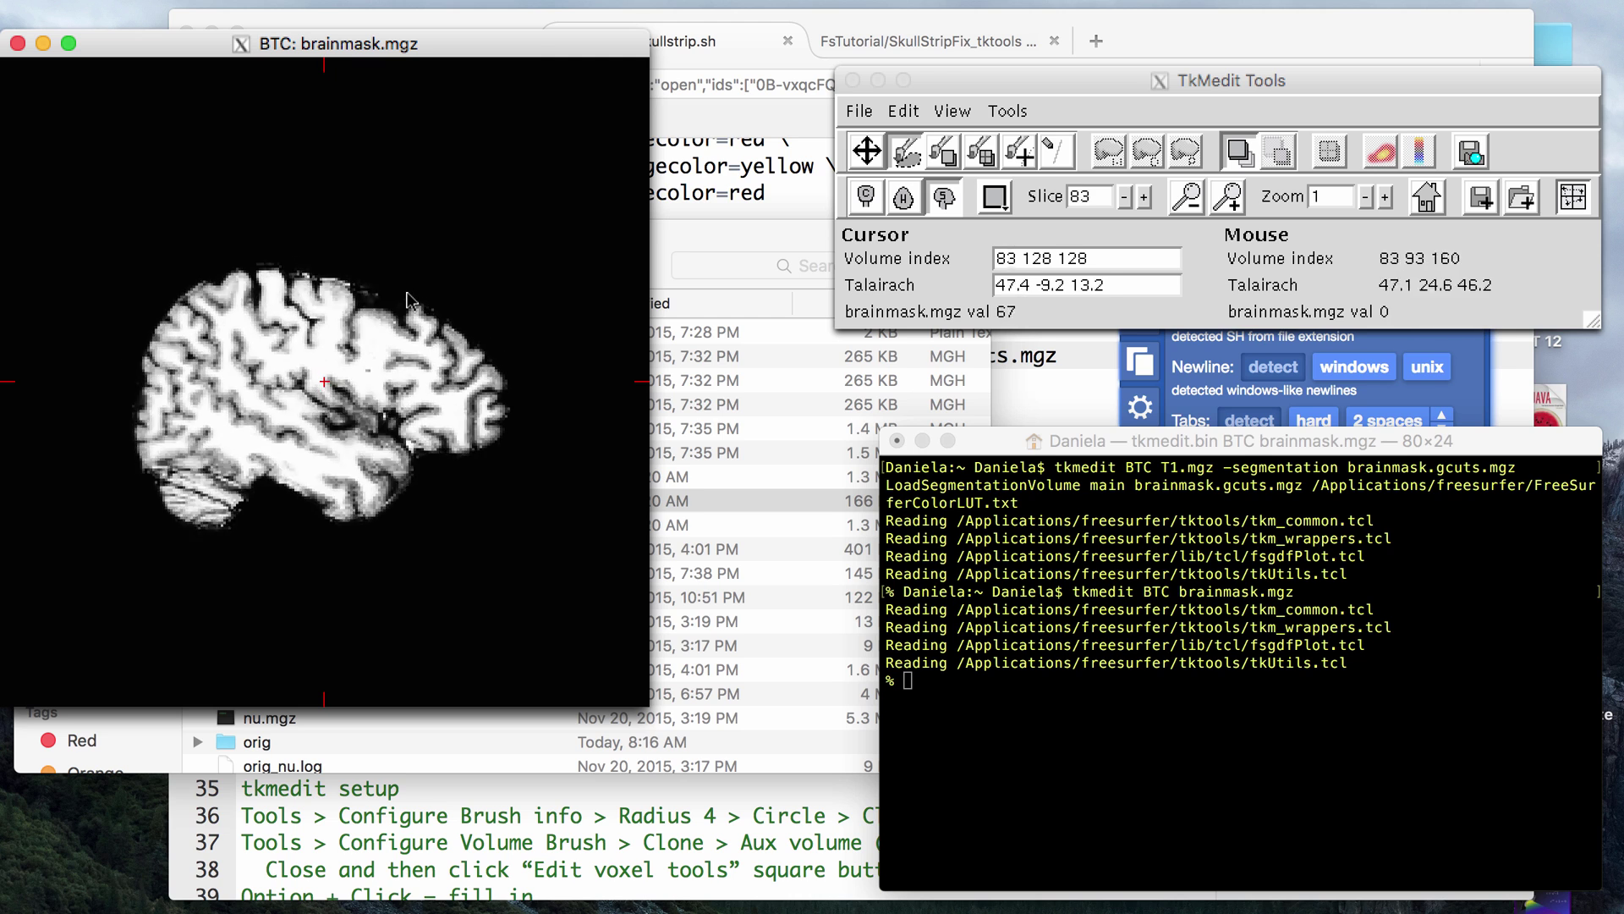
key(Up)
key(Up)
key(Up)
key(Up)
key(Up)
key(Up)
key(Up)
key(Up)
key(Up)
key(Up)
key(Up)
key(Up)
key(Up)
key(Up)
key(Up)
key(Up)
key(Up)
key(Up)
key(Up)
key(Up)
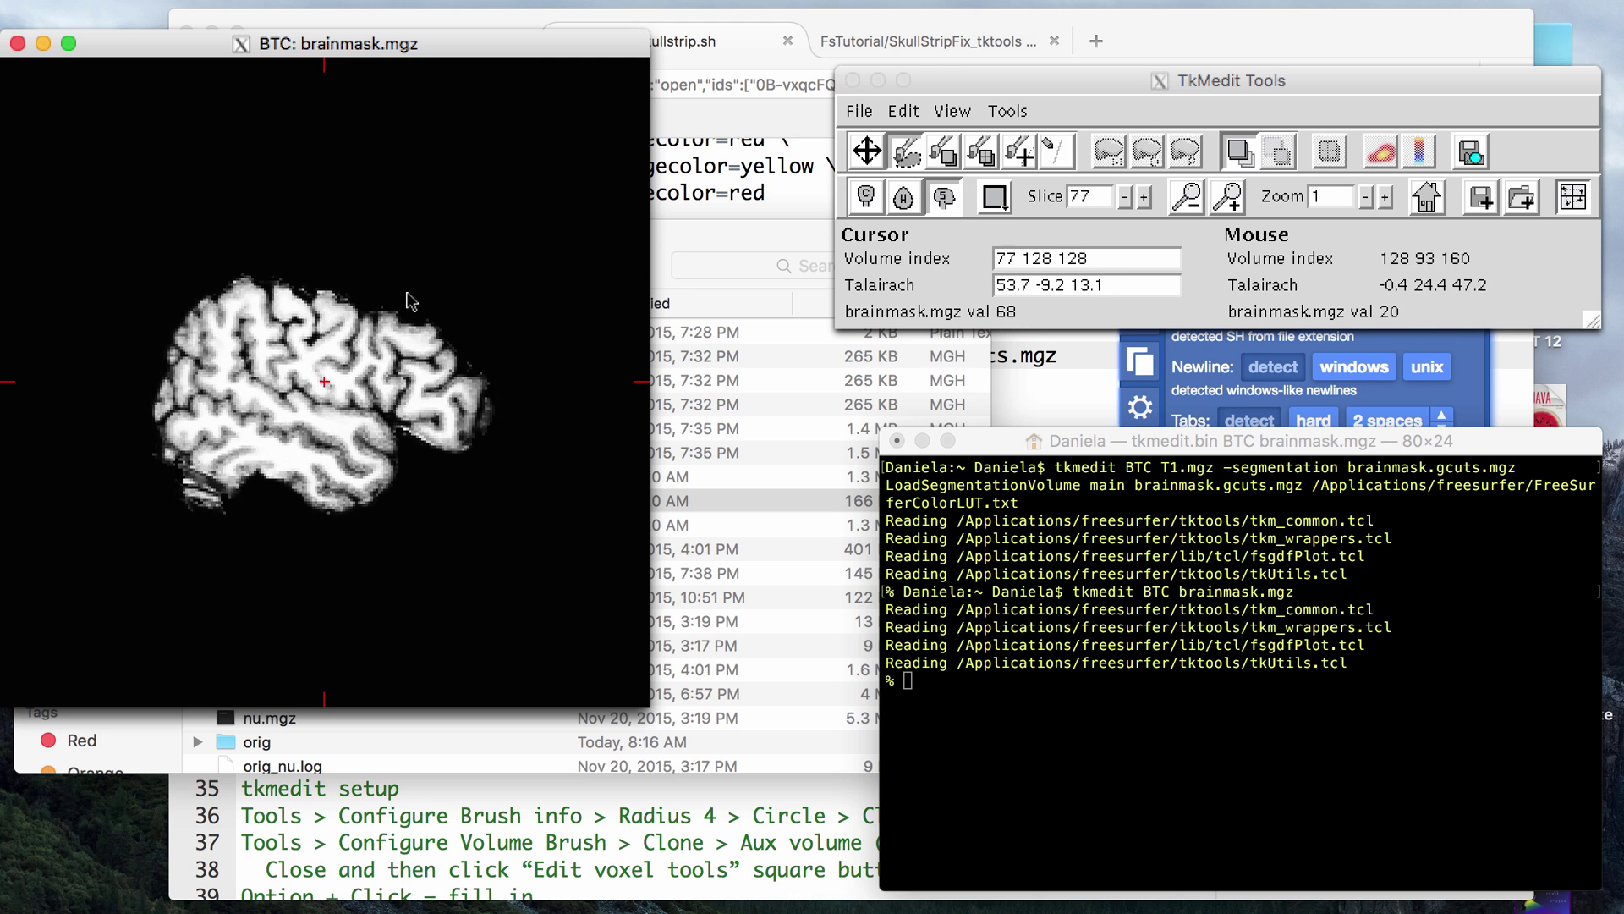
key(Up)
key(Up)
key(Up)
key(Up)
key(Up)
key(Up)
key(Up)
key(Up)
key(Up)
key(Up)
key(Up)
key(Up)
key(Up)
key(Up)
key(Up)
key(Up)
key(Up)
key(Up)
key(Up)
key(Up)
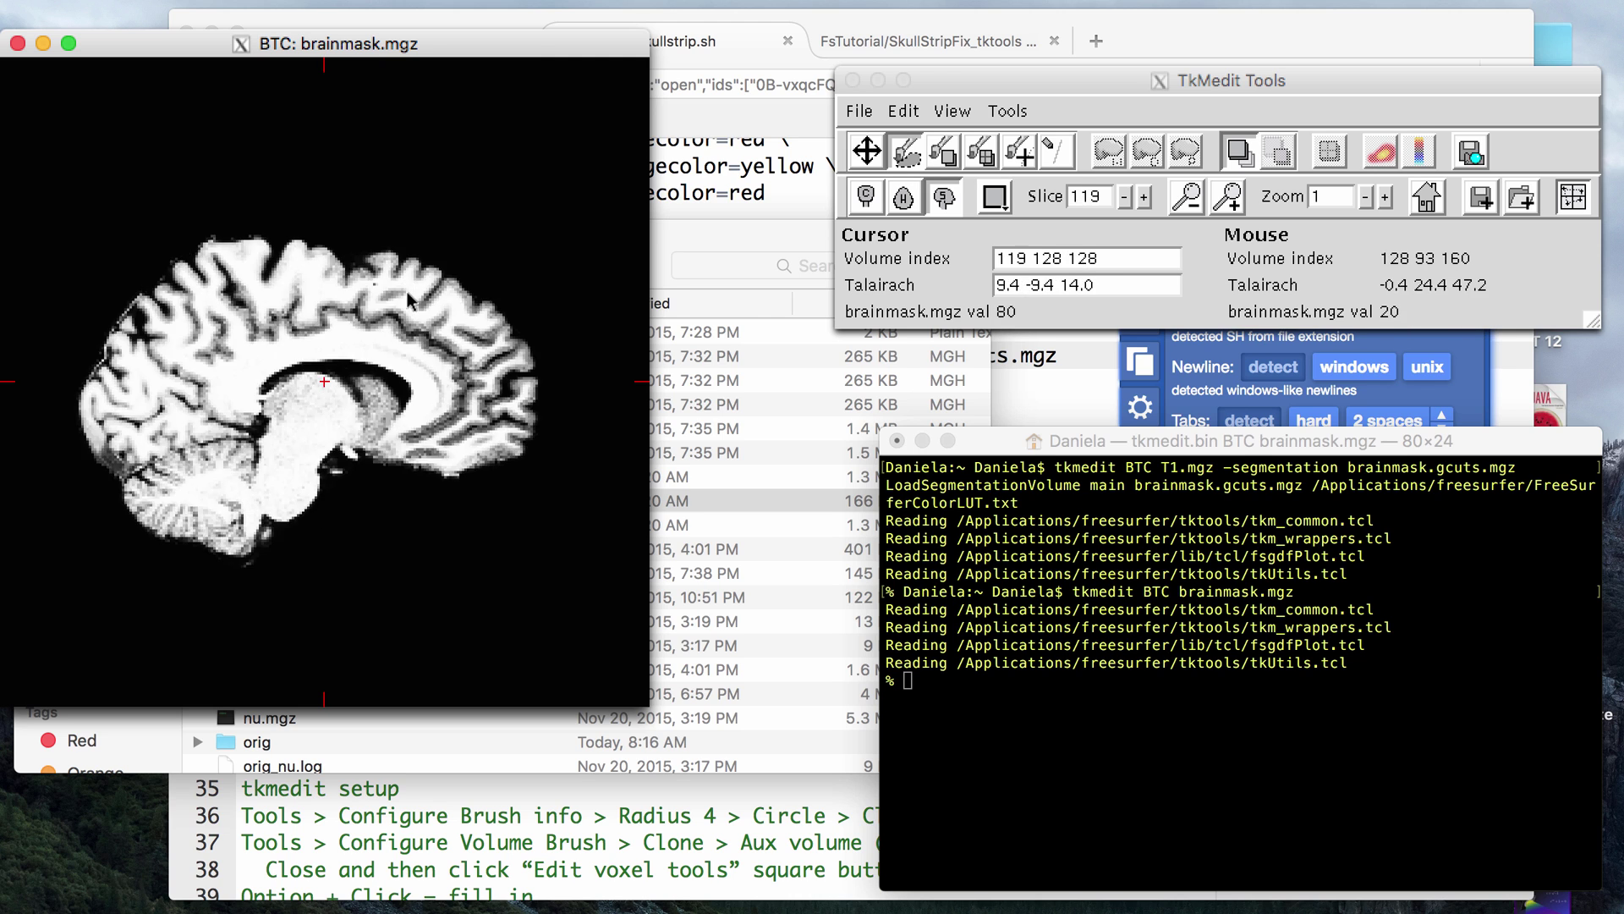
key(Up)
key(Up)
key(Up)
key(Up)
key(Up)
key(Up)
key(Up)
key(Up)
key(Up)
key(Up)
key(Up)
key(Up)
key(Up)
key(Up)
key(Up)
key(Up)
key(Up)
key(Up)
key(Up)
key(Up)
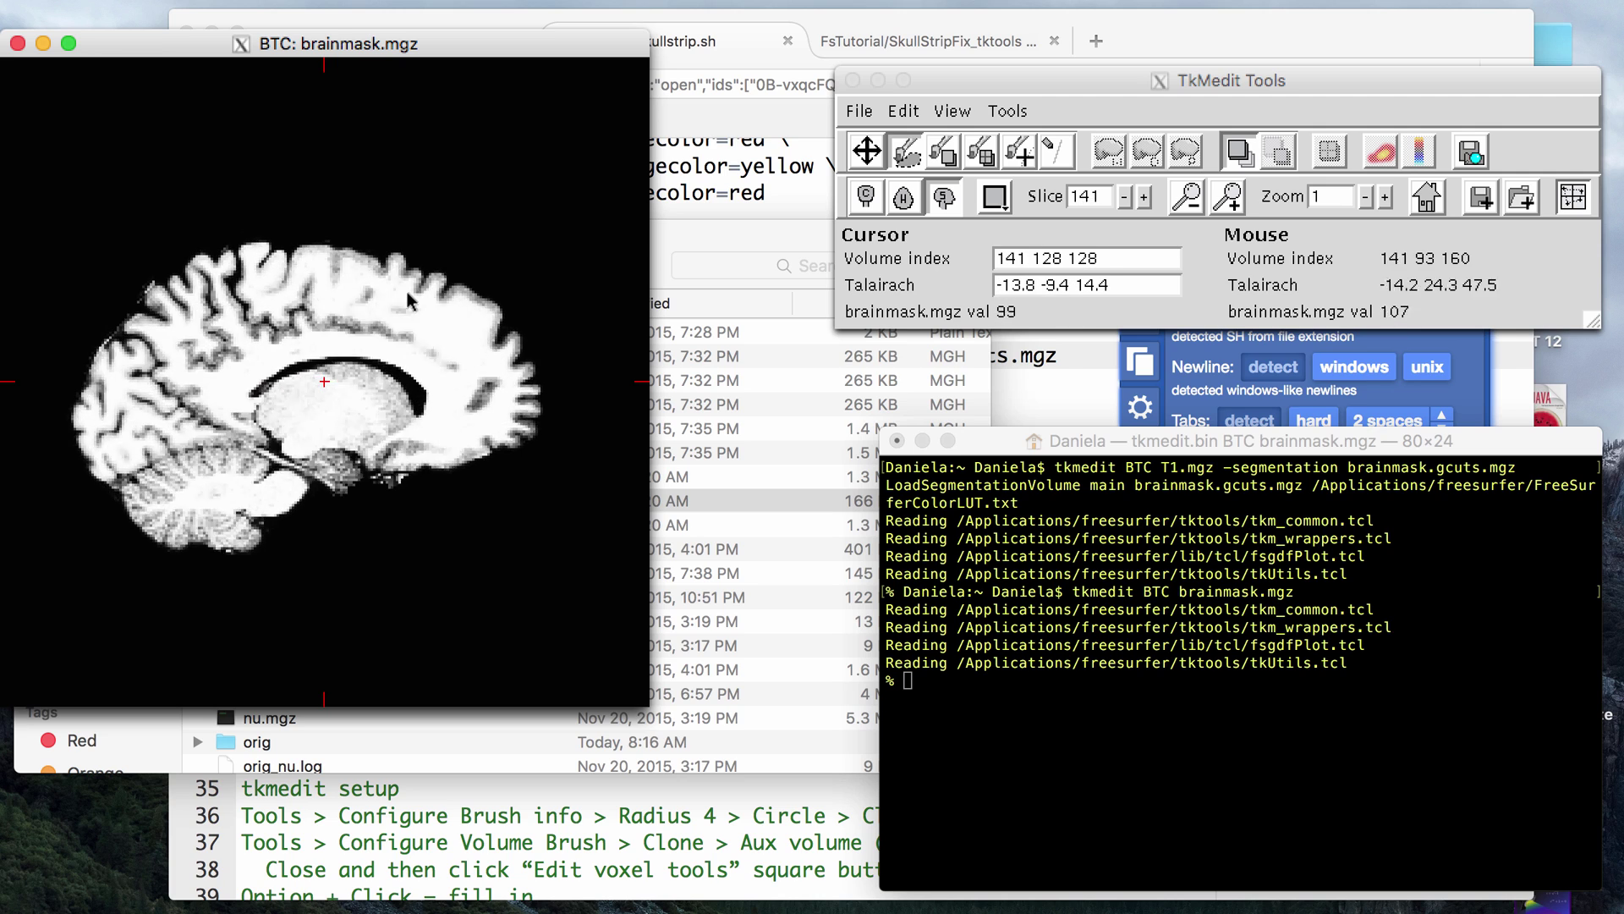
key(Up)
key(Up)
key(Up)
key(Up)
key(Up)
key(Up)
key(Up)
key(Up)
key(Up)
key(Up)
key(Up)
key(Up)
key(Up)
key(Up)
key(Up)
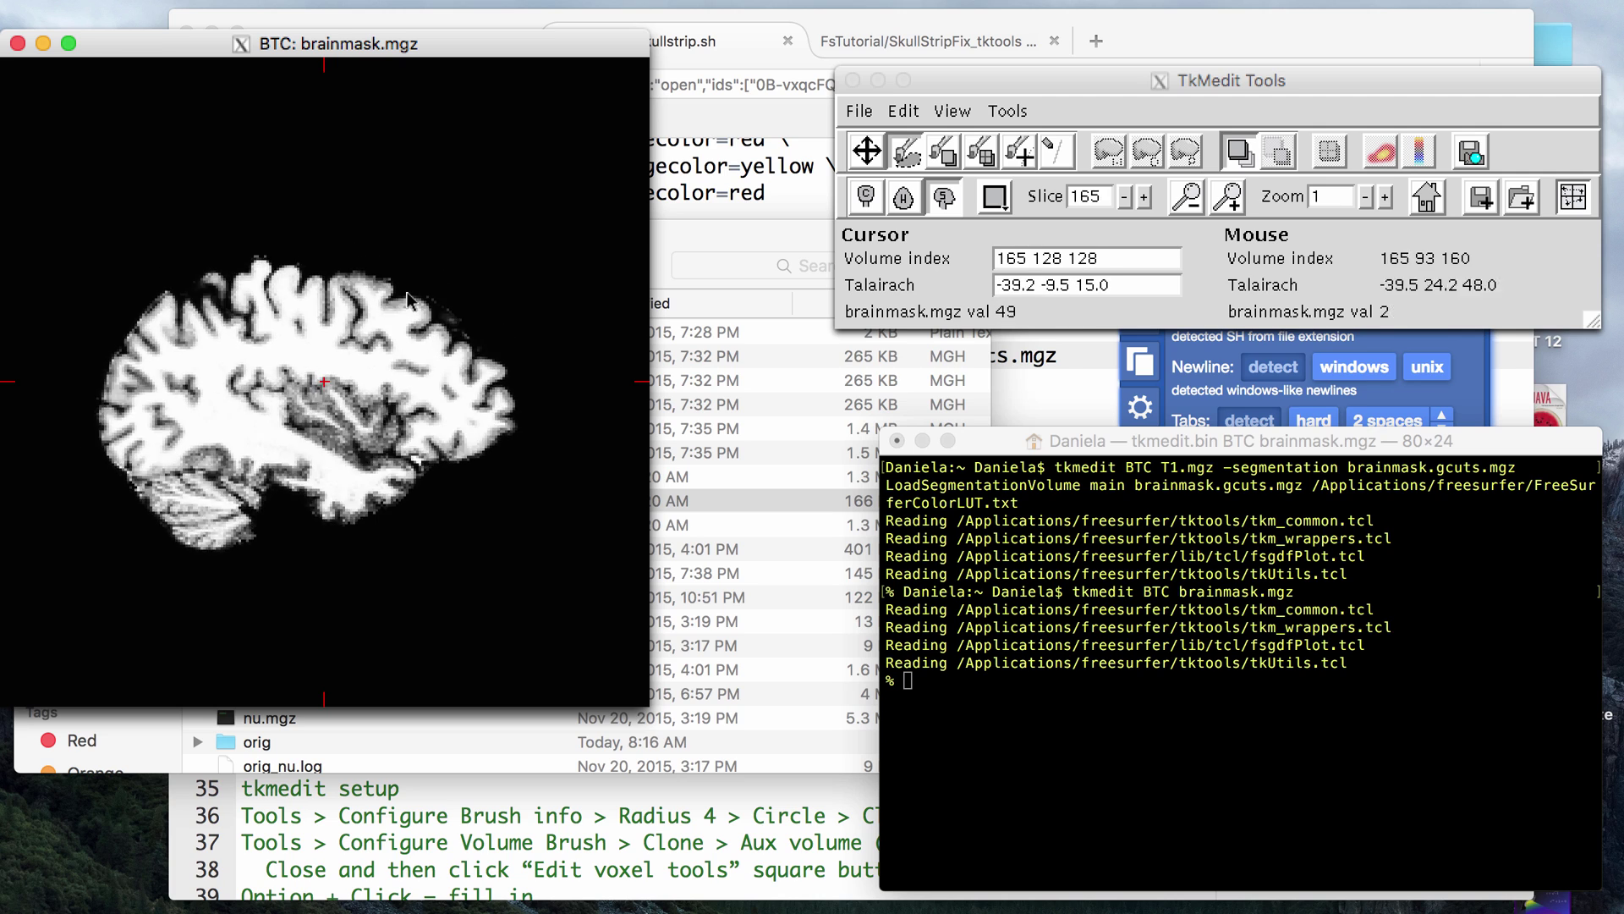
key(Up)
key(Up)
key(Up)
key(Up)
key(Up)
key(Up)
key(Up)
key(Up)
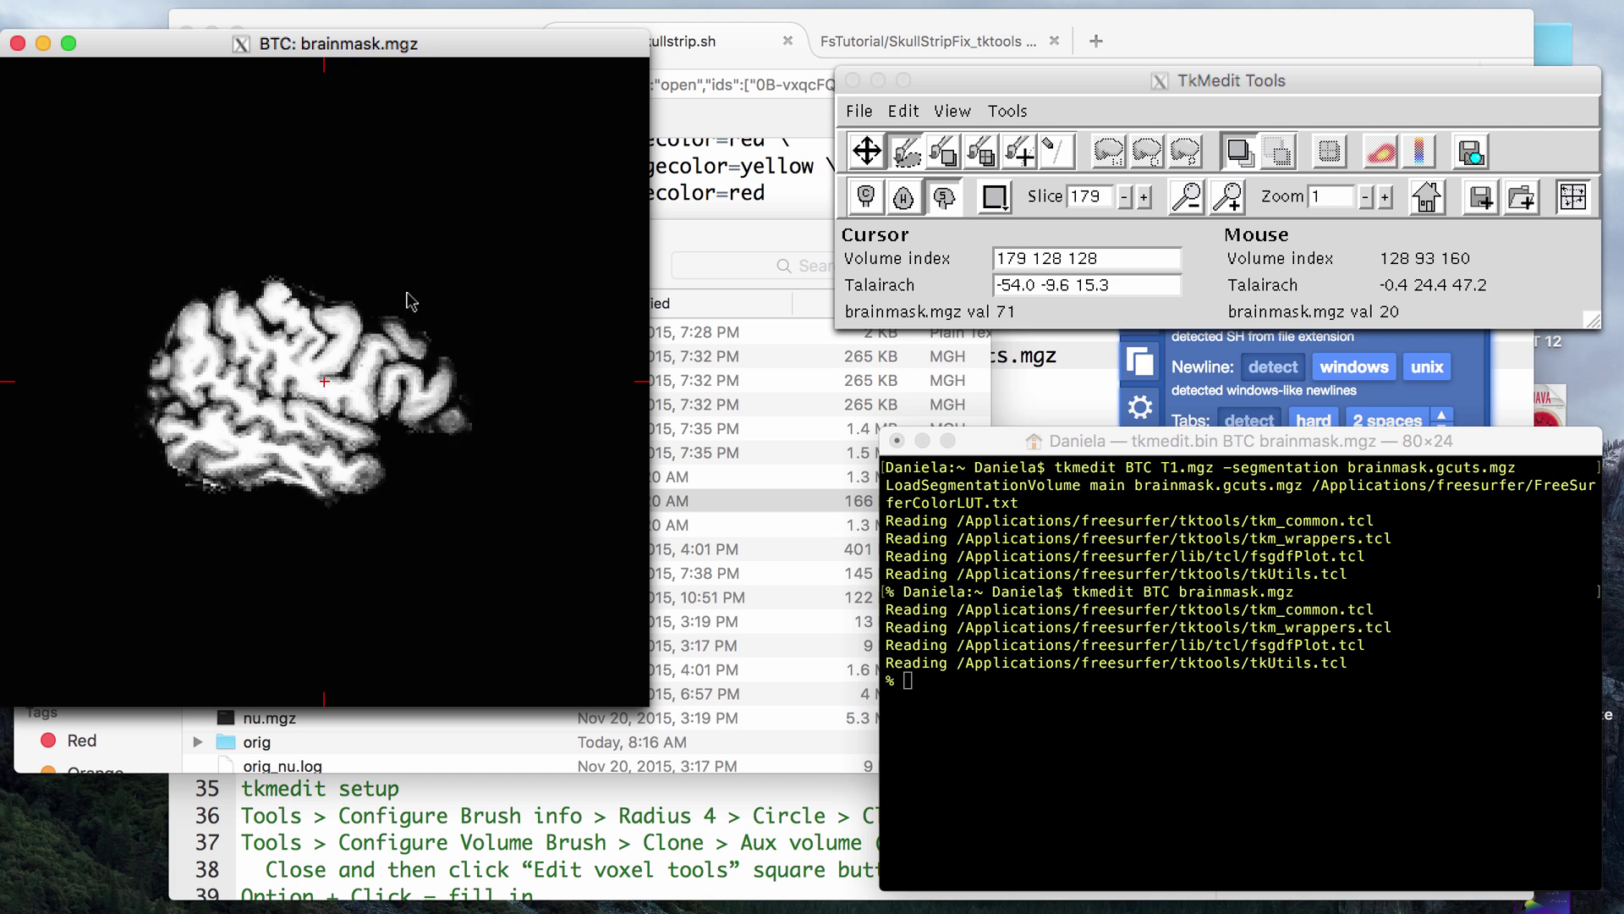
key(Down)
key(Down)
key(Down)
key(Down)
key(Down)
key(Down)
key(Down)
key(Down)
key(Down)
key(Down)
key(Down)
key(Down)
key(Down)
key(Down)
key(Down)
key(Down)
key(Down)
key(Down)
key(Down)
key(Down)
key(Down)
key(Down)
key(Down)
key(Down)
key(Down)
key(Down)
key(Down)
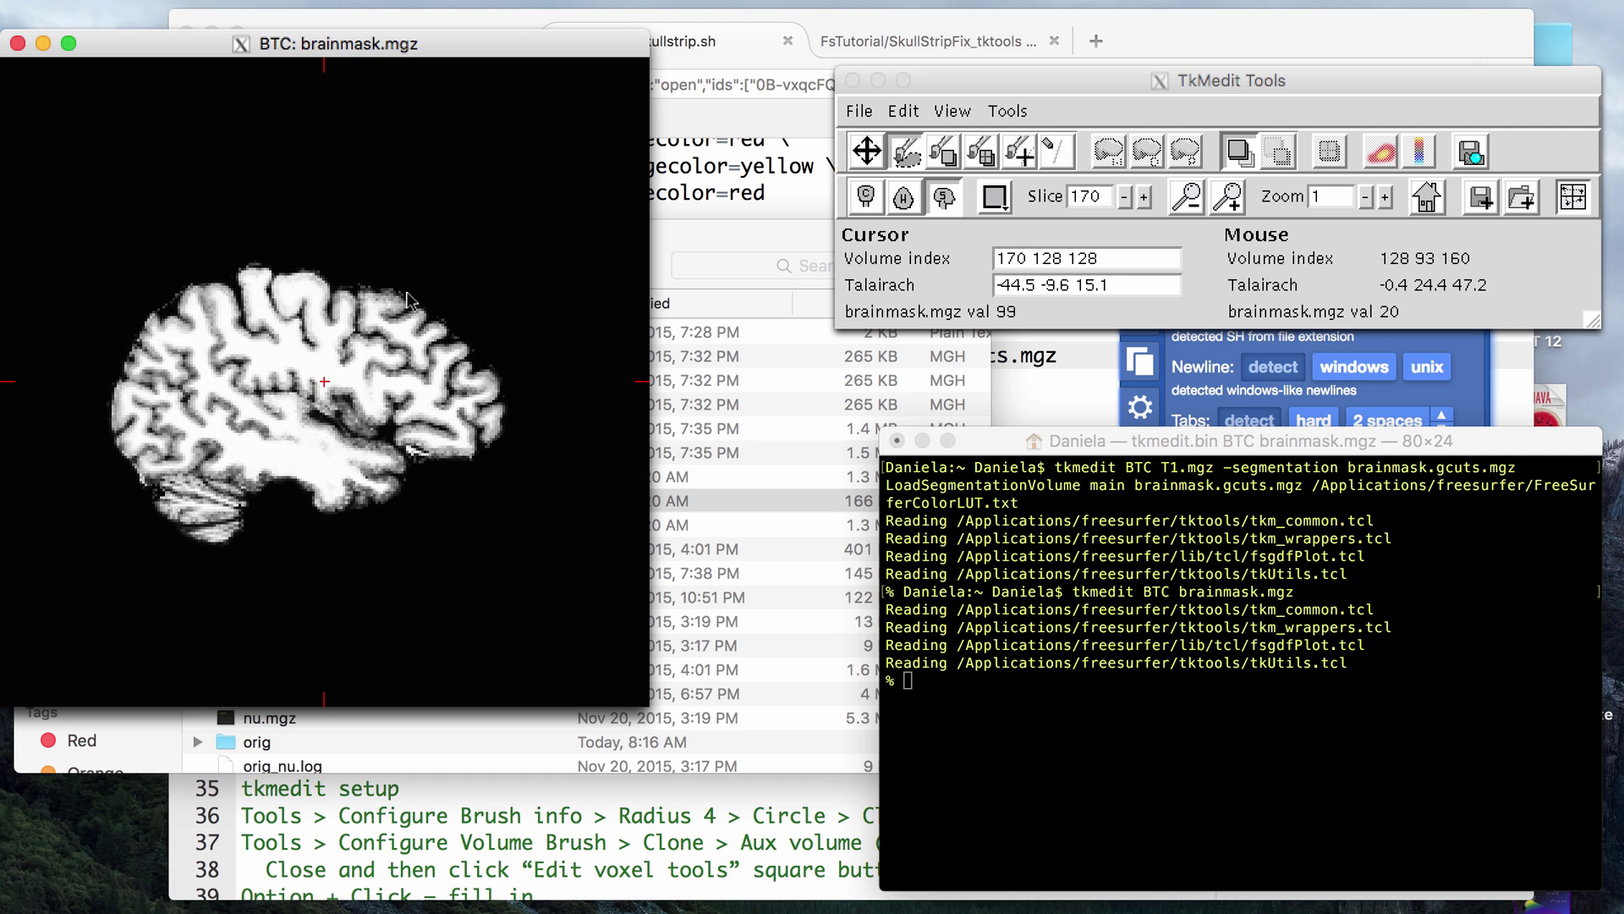
key(Down)
key(Down)
key(Down)
key(Down)
key(Down)
key(Down)
key(Down)
key(Down)
key(Down)
key(Down)
key(Down)
key(Down)
key(Down)
key(Down)
key(Down)
key(Down)
key(Down)
key(Down)
key(Down)
key(Down)
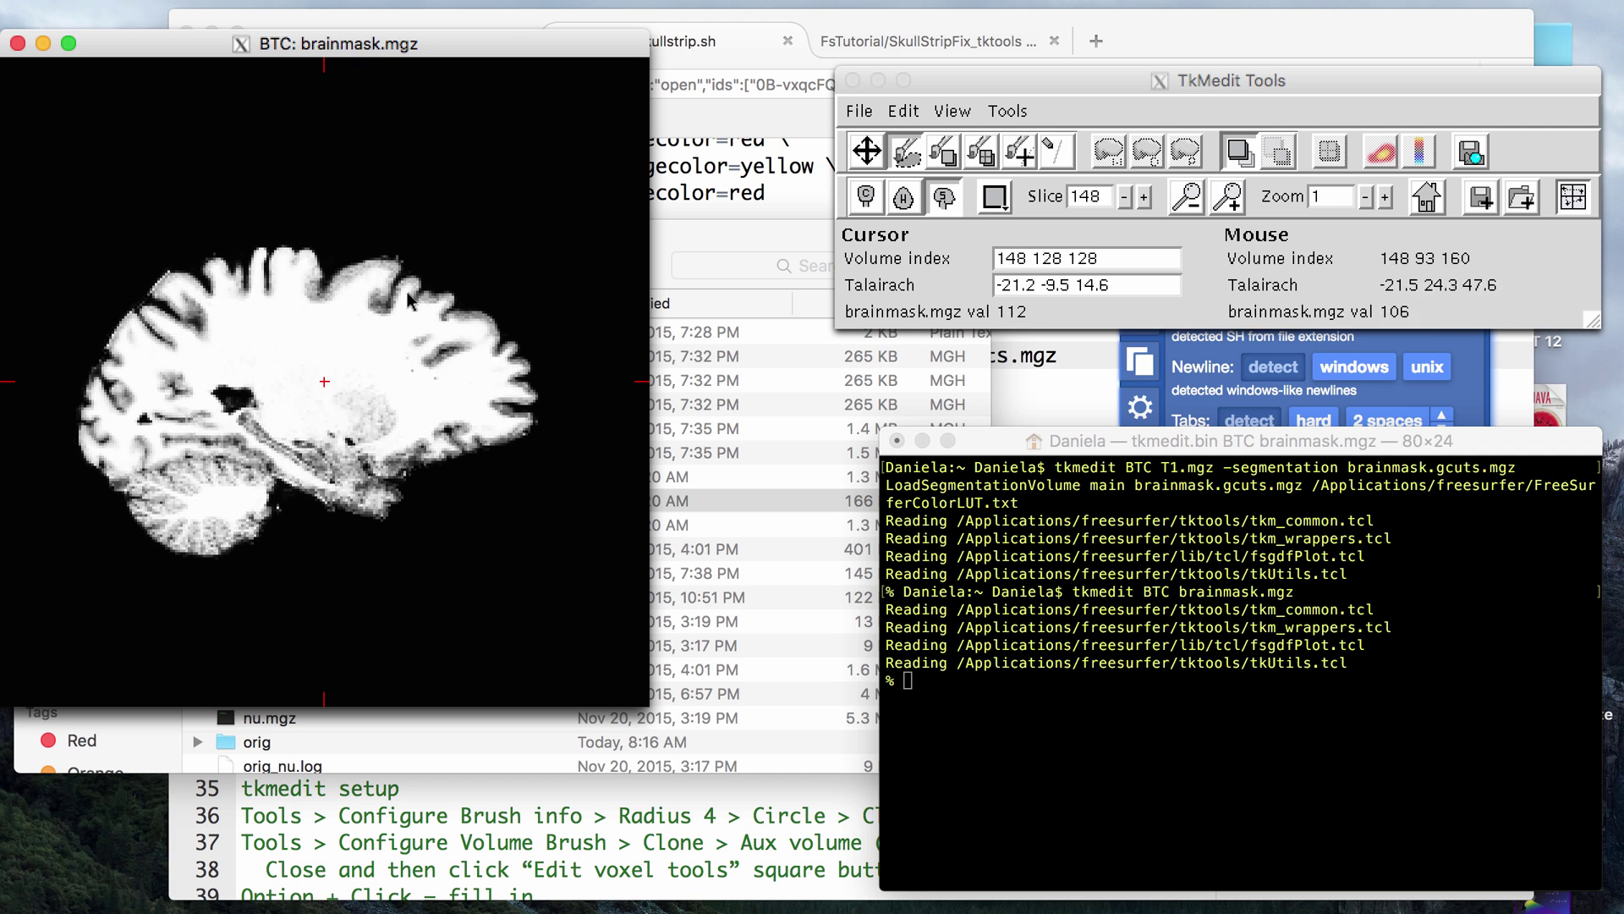
key(Down)
key(Down)
key(Down)
key(Down)
key(Down)
key(Down)
key(Down)
key(Down)
key(Down)
key(Down)
key(Down)
key(Down)
key(Down)
key(Down)
key(Down)
key(Down)
key(Down)
key(Down)
key(Down)
key(Down)
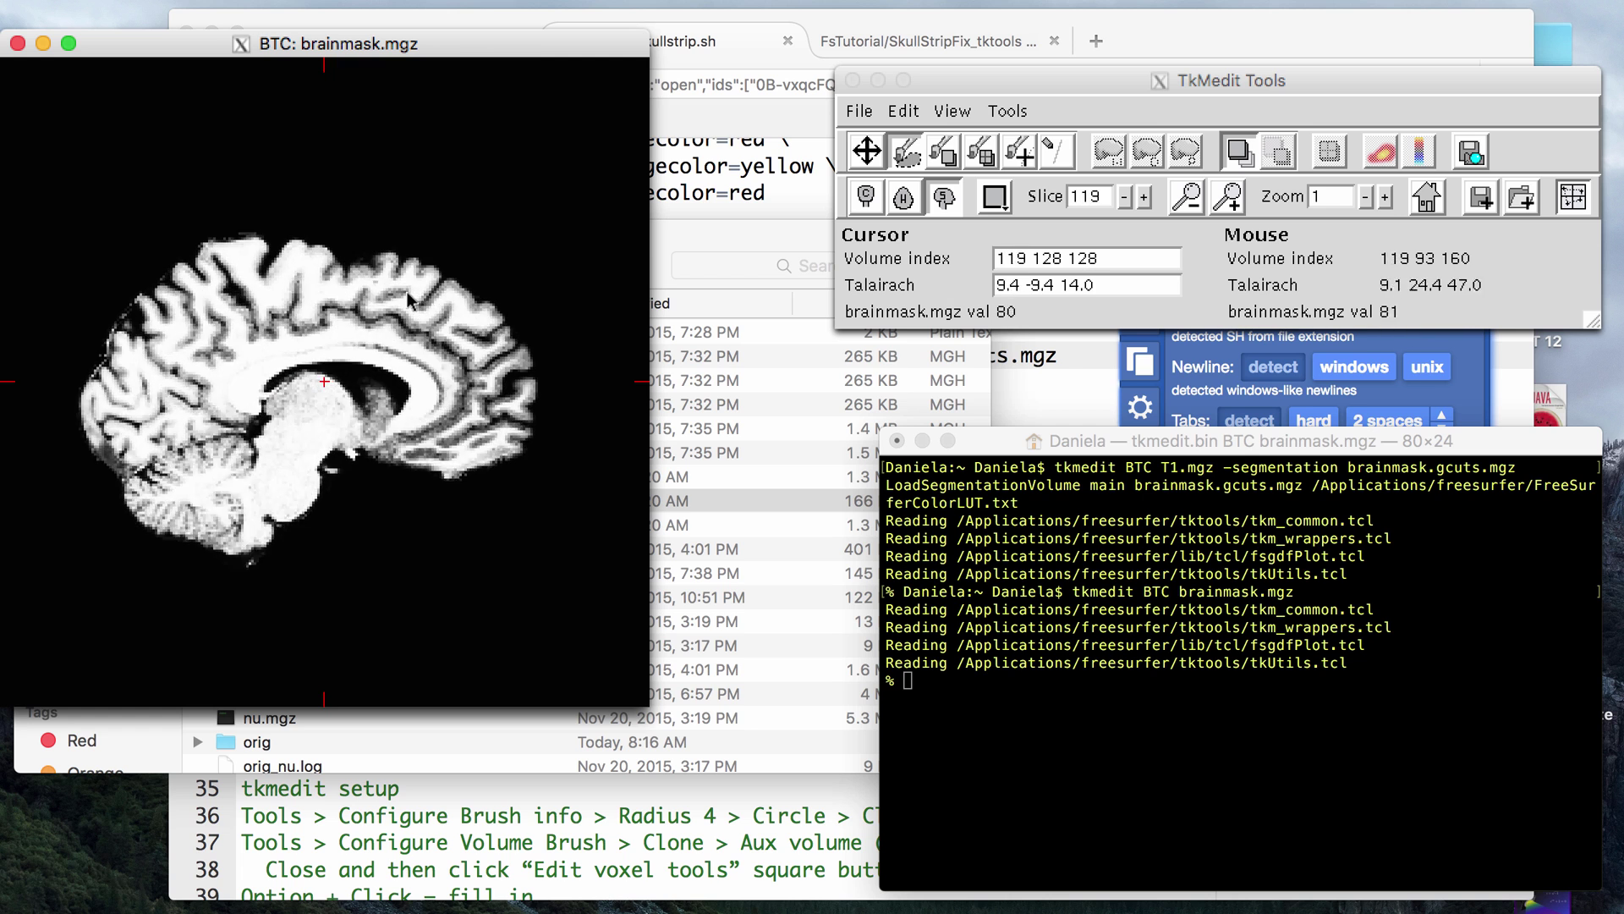
key(Down)
key(Down)
key(Down)
key(Down)
key(Down)
key(Down)
key(Down)
key(Down)
key(Down)
key(Down)
key(Down)
key(Down)
key(Down)
key(Down)
key(Down)
key(Down)
key(Down)
key(Down)
key(Down)
key(Down)
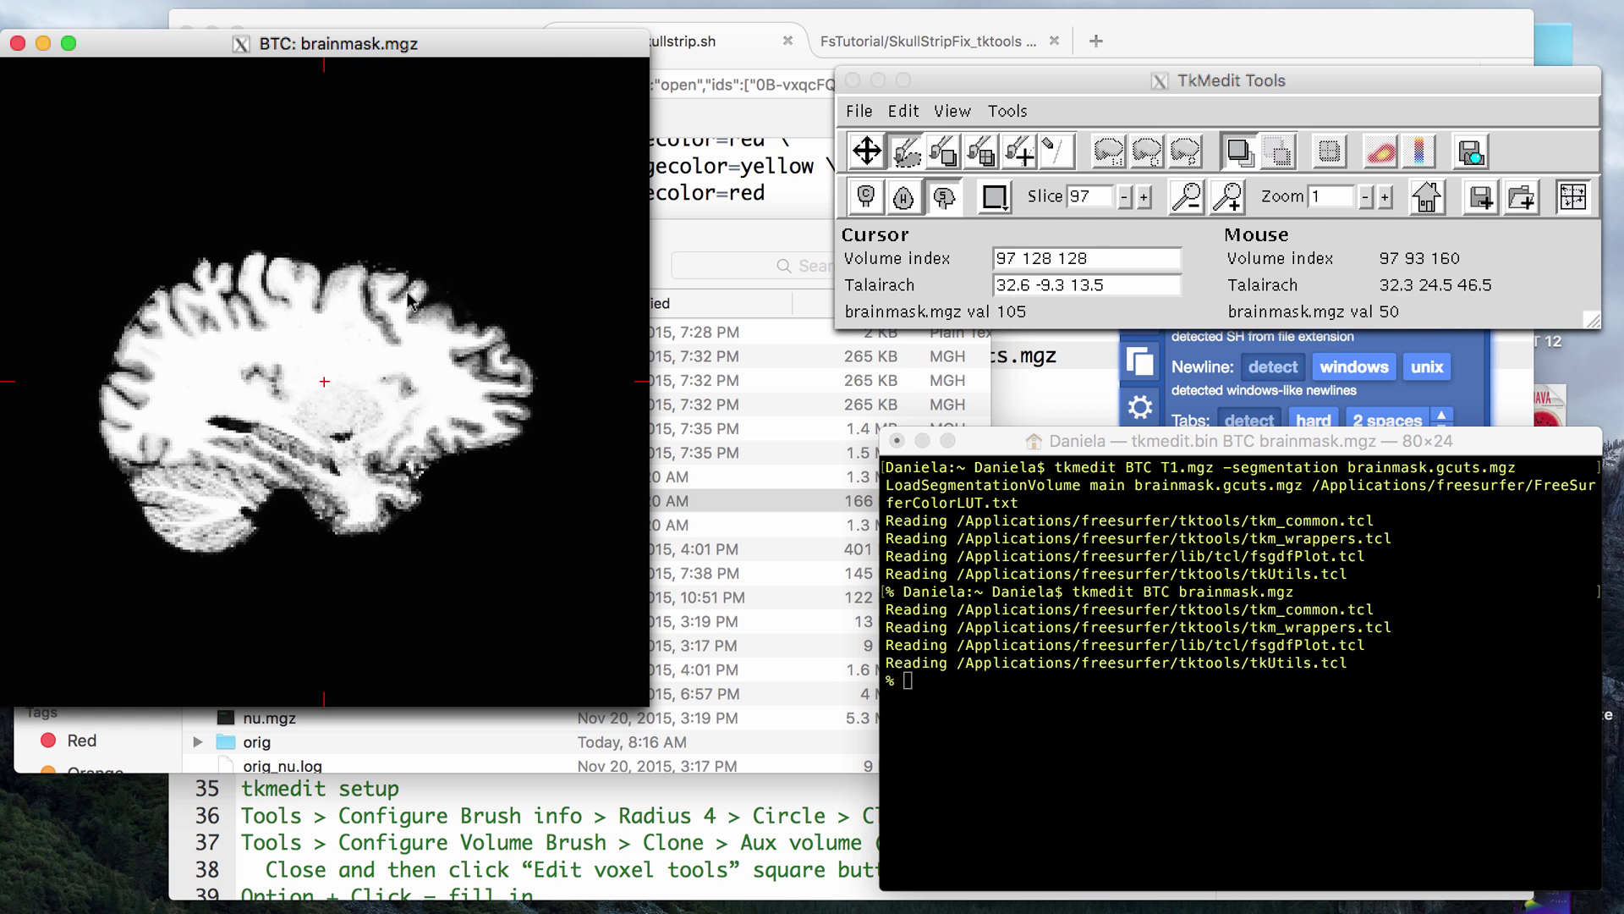
click(18, 43)
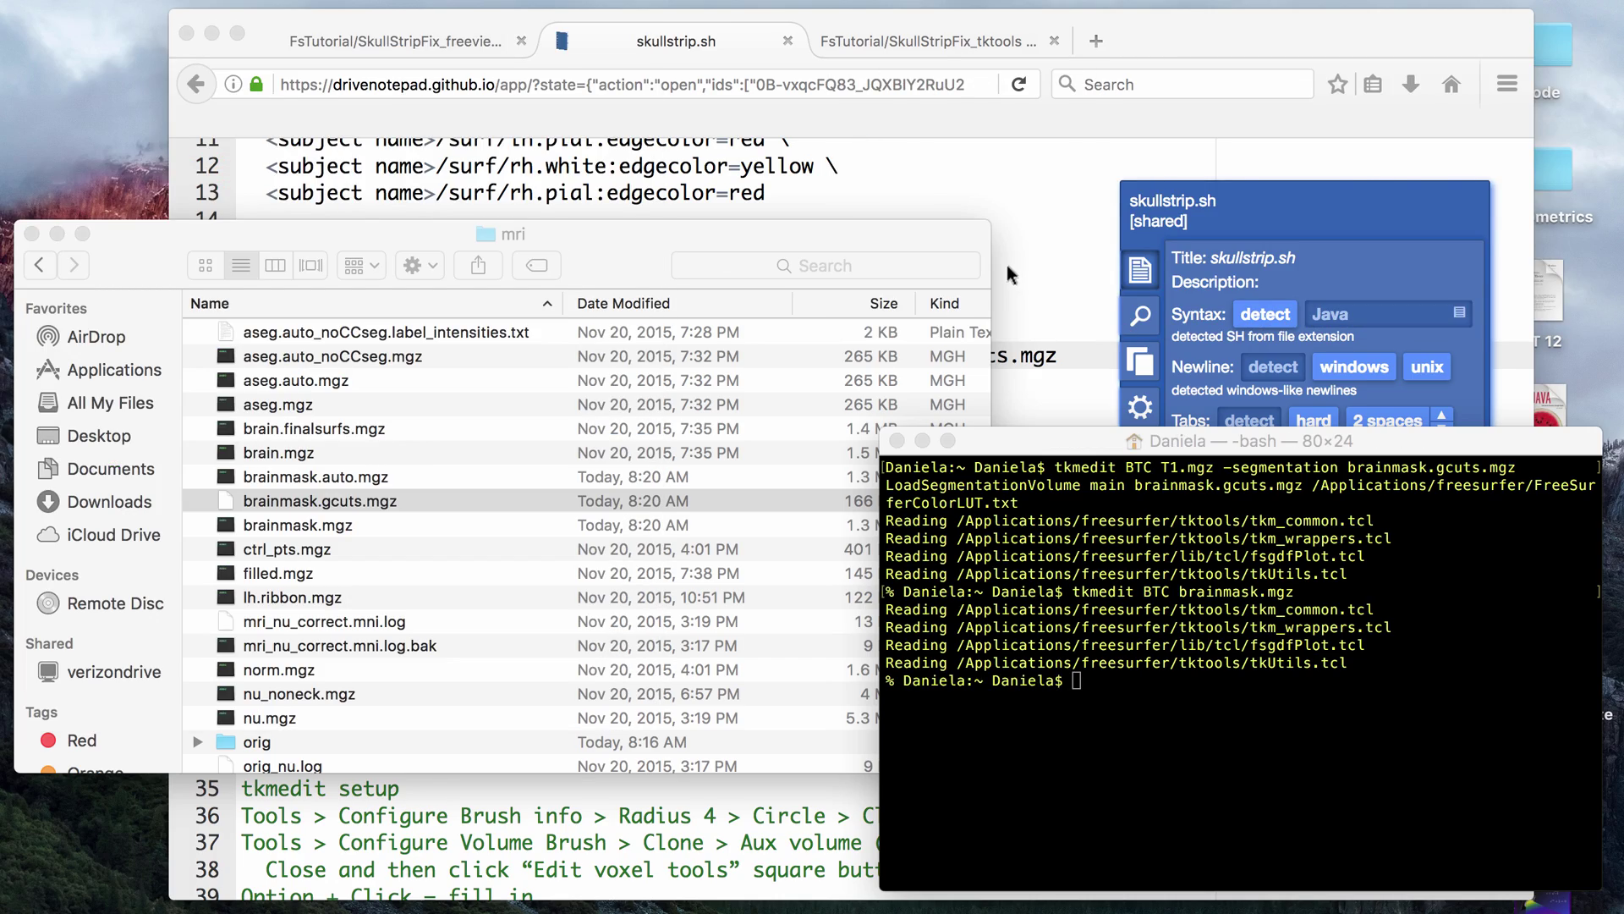
Switch to the SkullStripFix_tktools page and highlight the default preflooding height phrase
click(922, 40)
scroll(922, 392, down, 10)
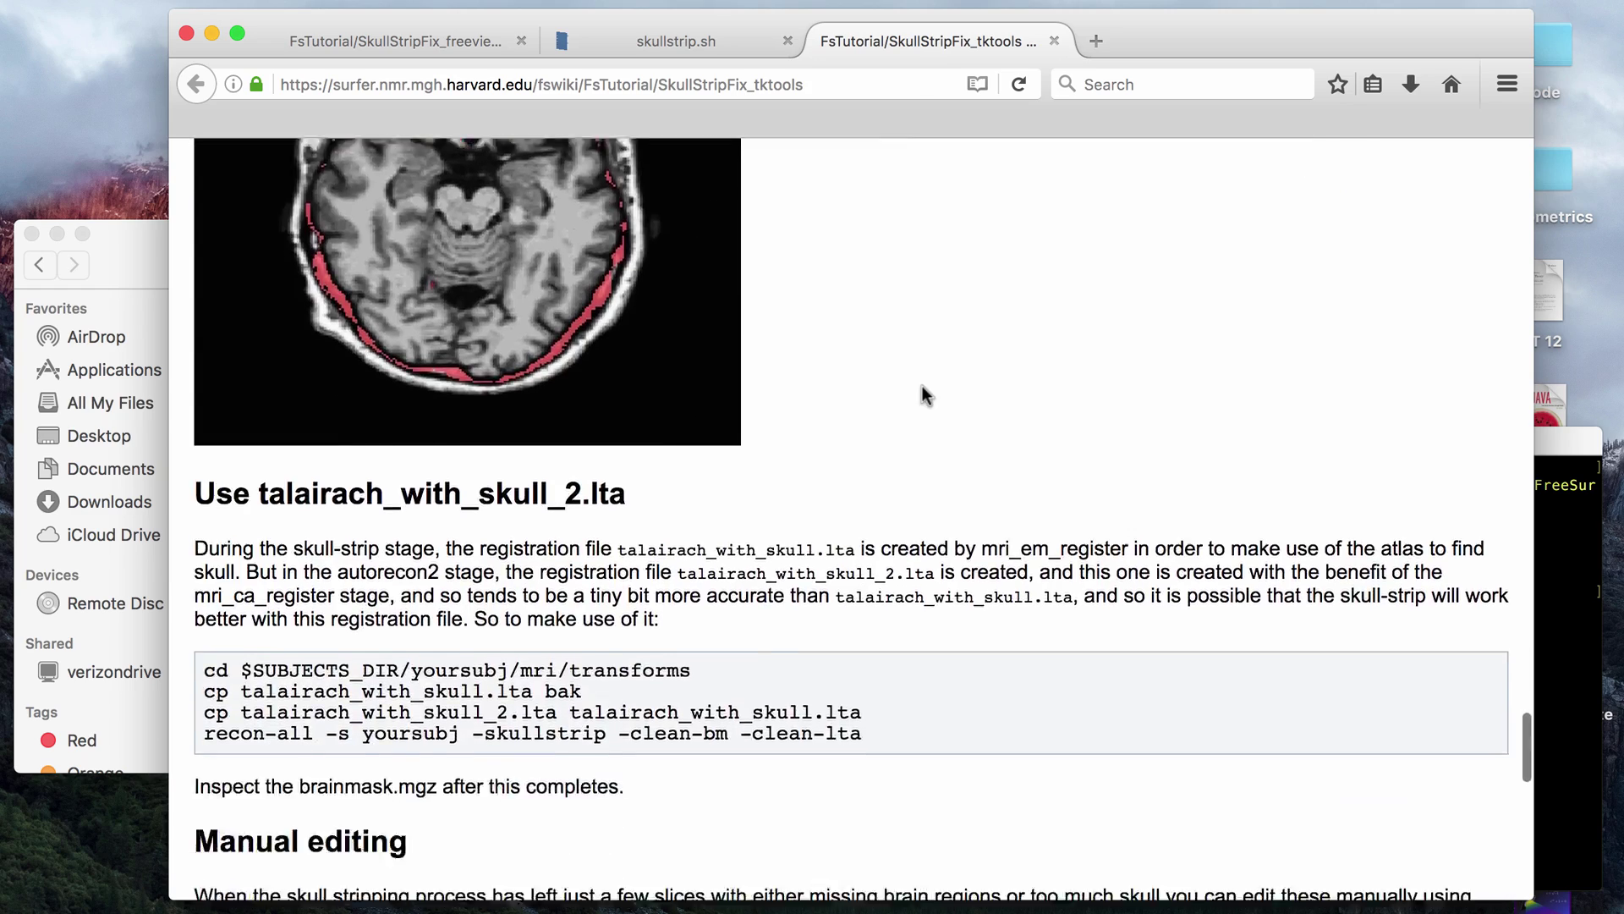
scroll(926, 395, up, 5)
scroll(925, 393, up, 15)
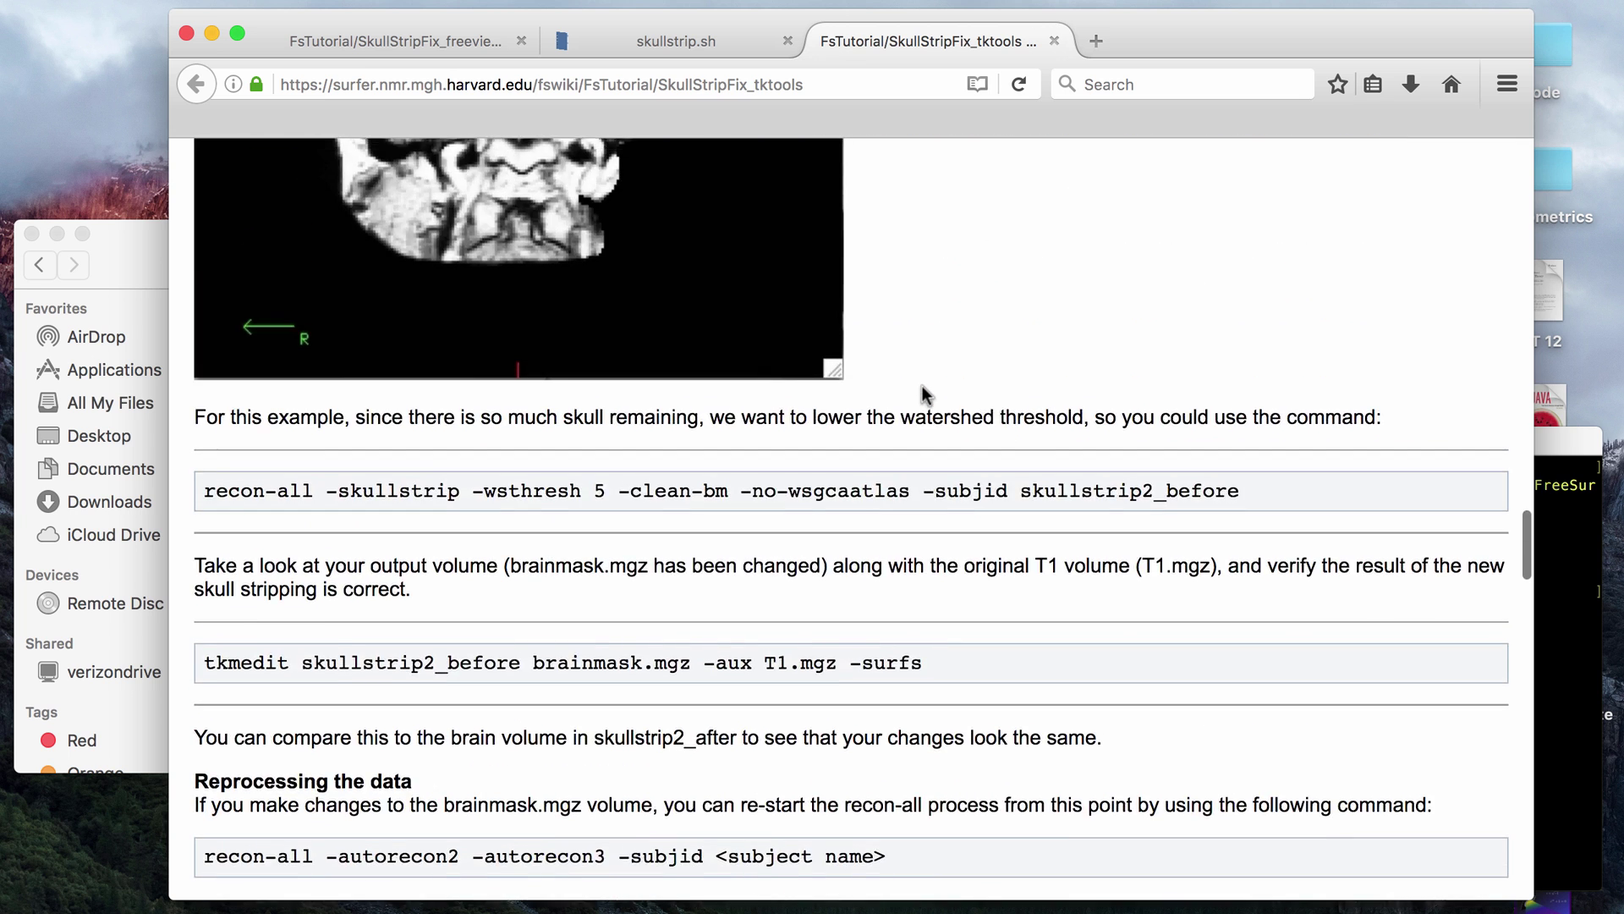
scroll(924, 394, up, 8)
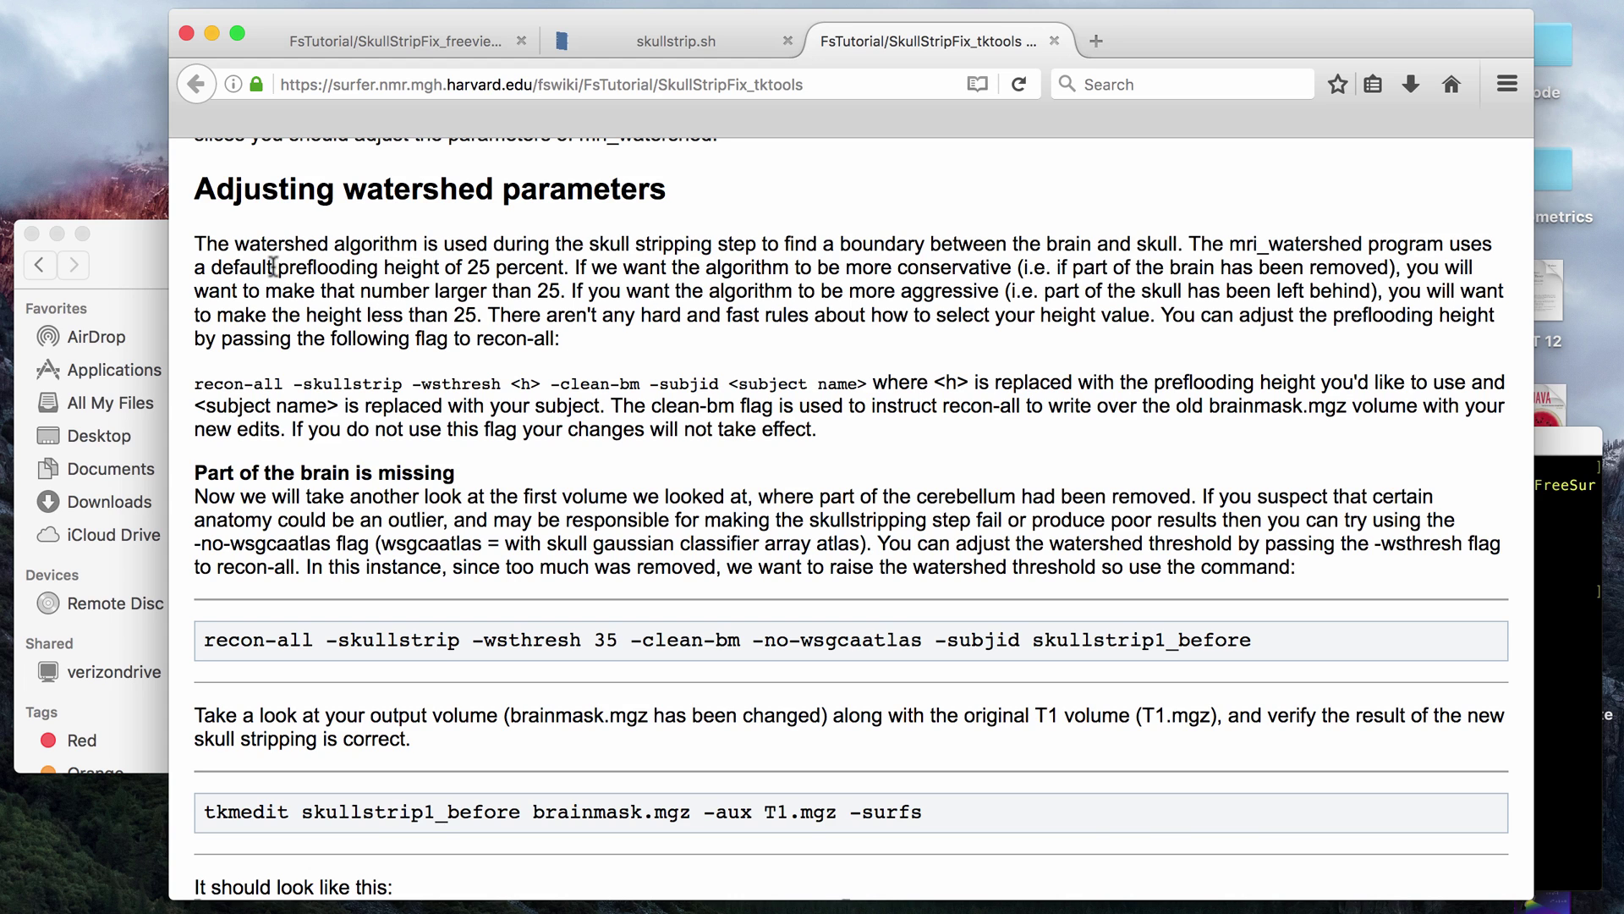
drag(269, 266, 382, 267)
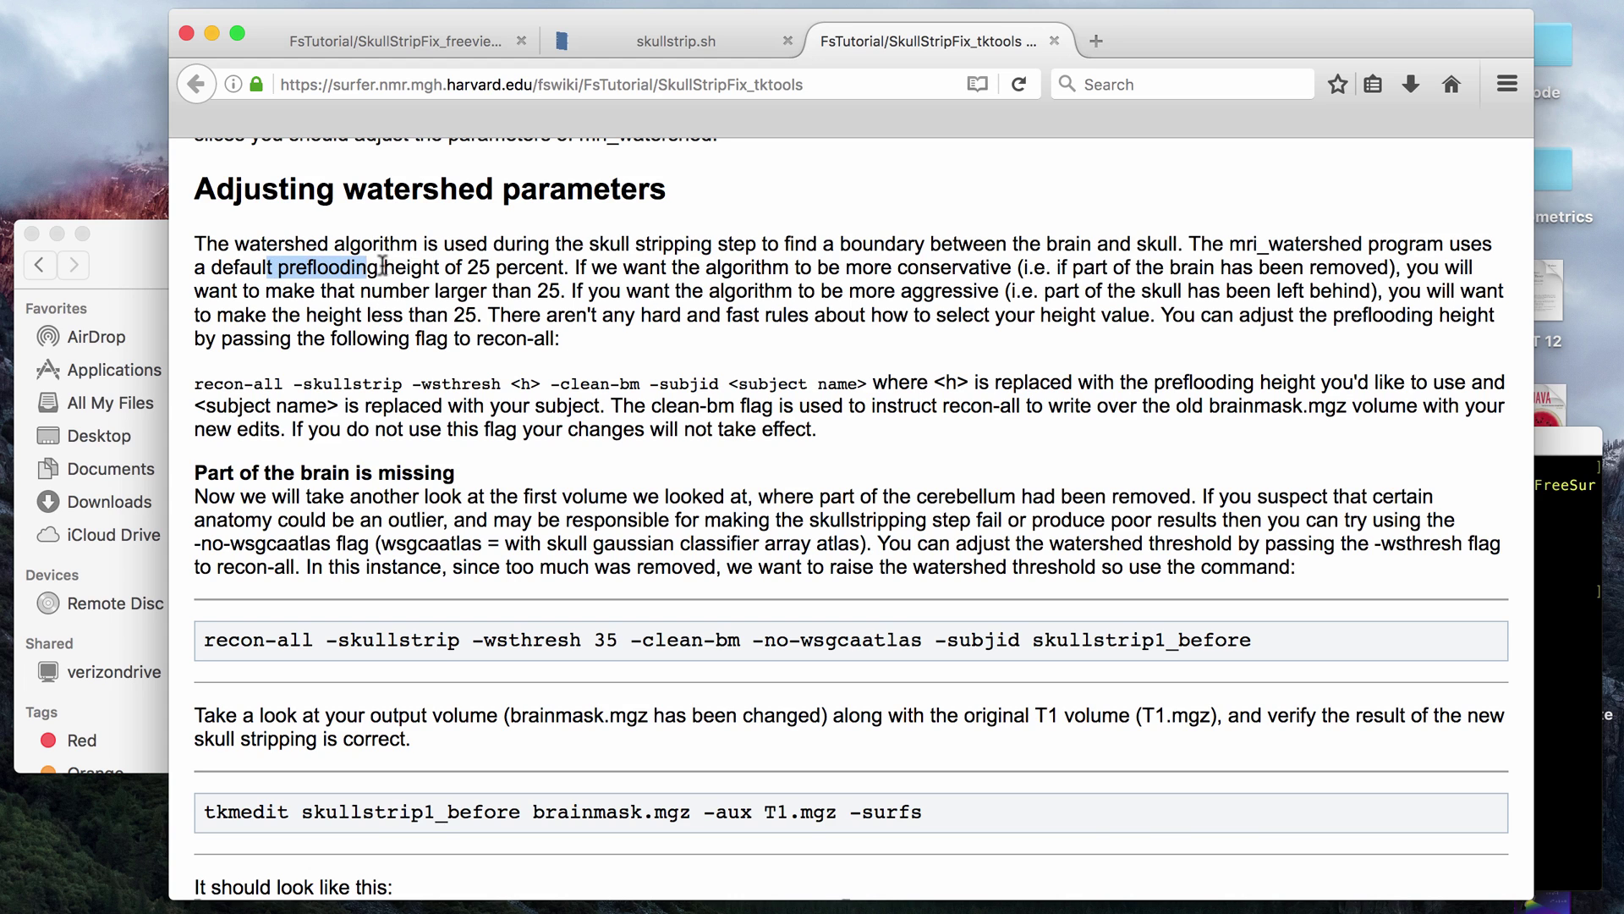
click(488, 255)
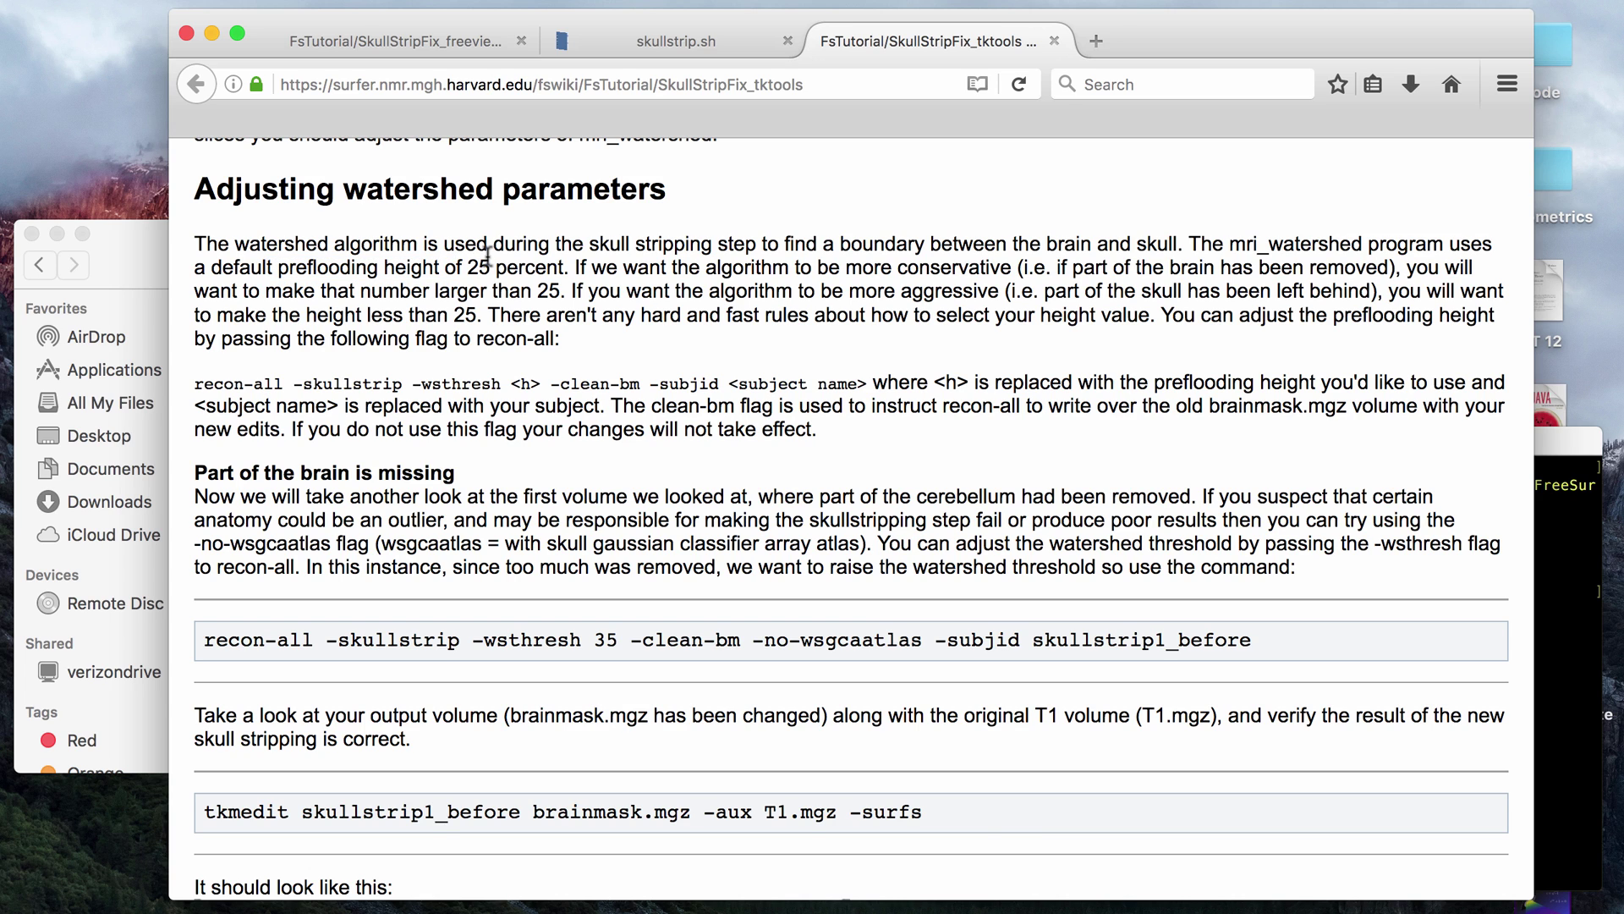
Highlight the recon-all -wsthresh command and its <h> preflooding height placeholder
drag(607, 267, 864, 291)
scroll(548, 326, up, 1)
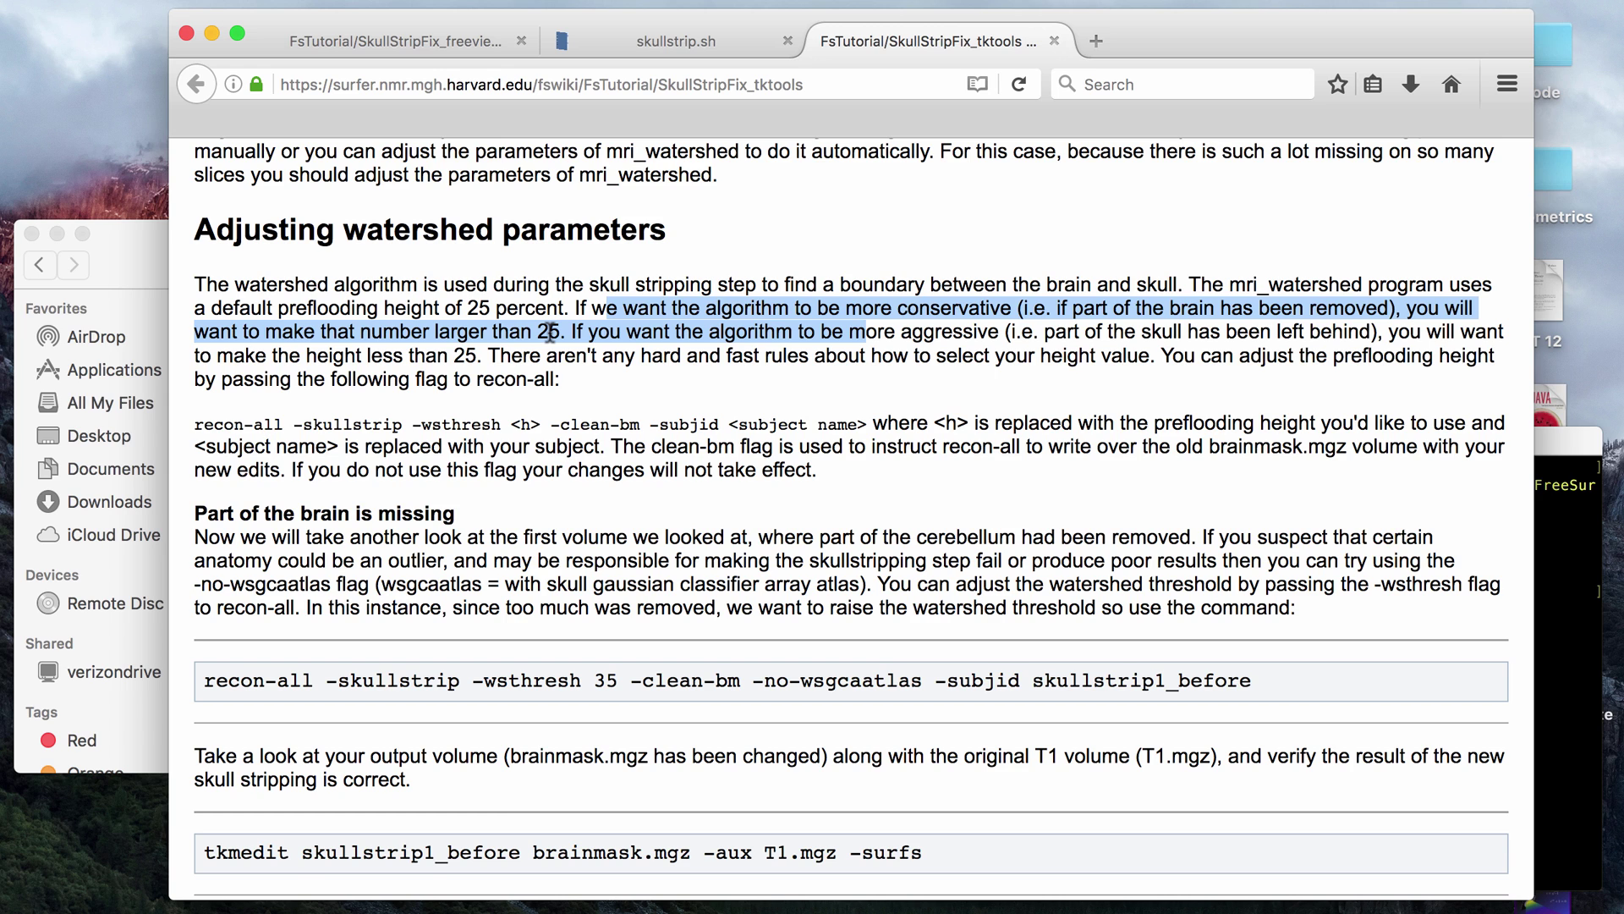
click(550, 331)
scroll(189, 457, up, 1)
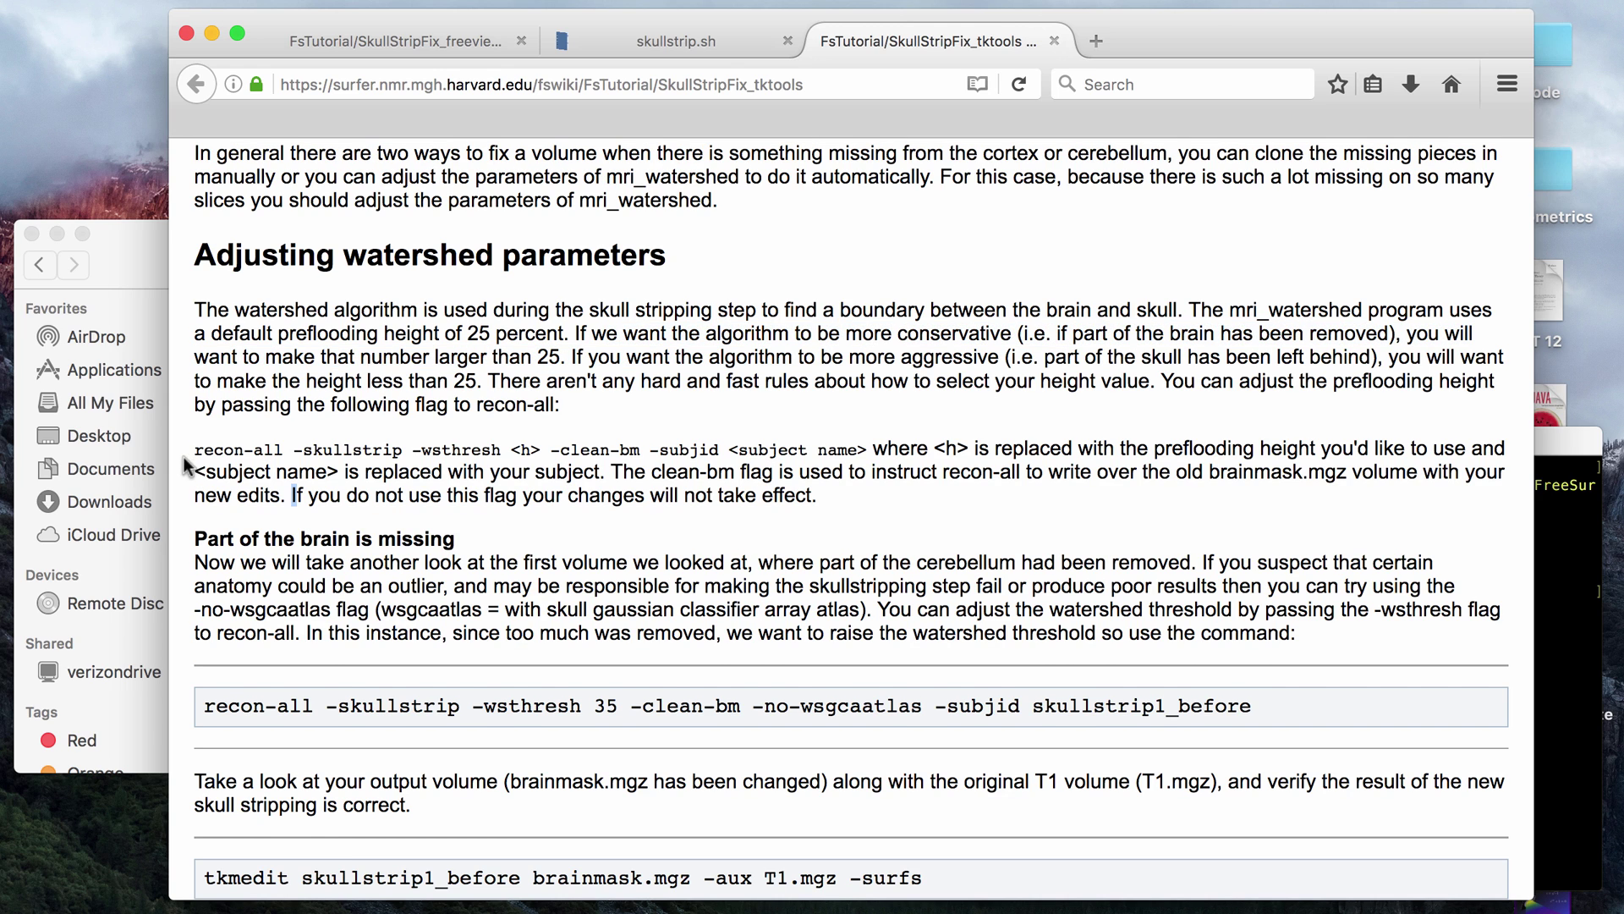
drag(194, 450, 864, 457)
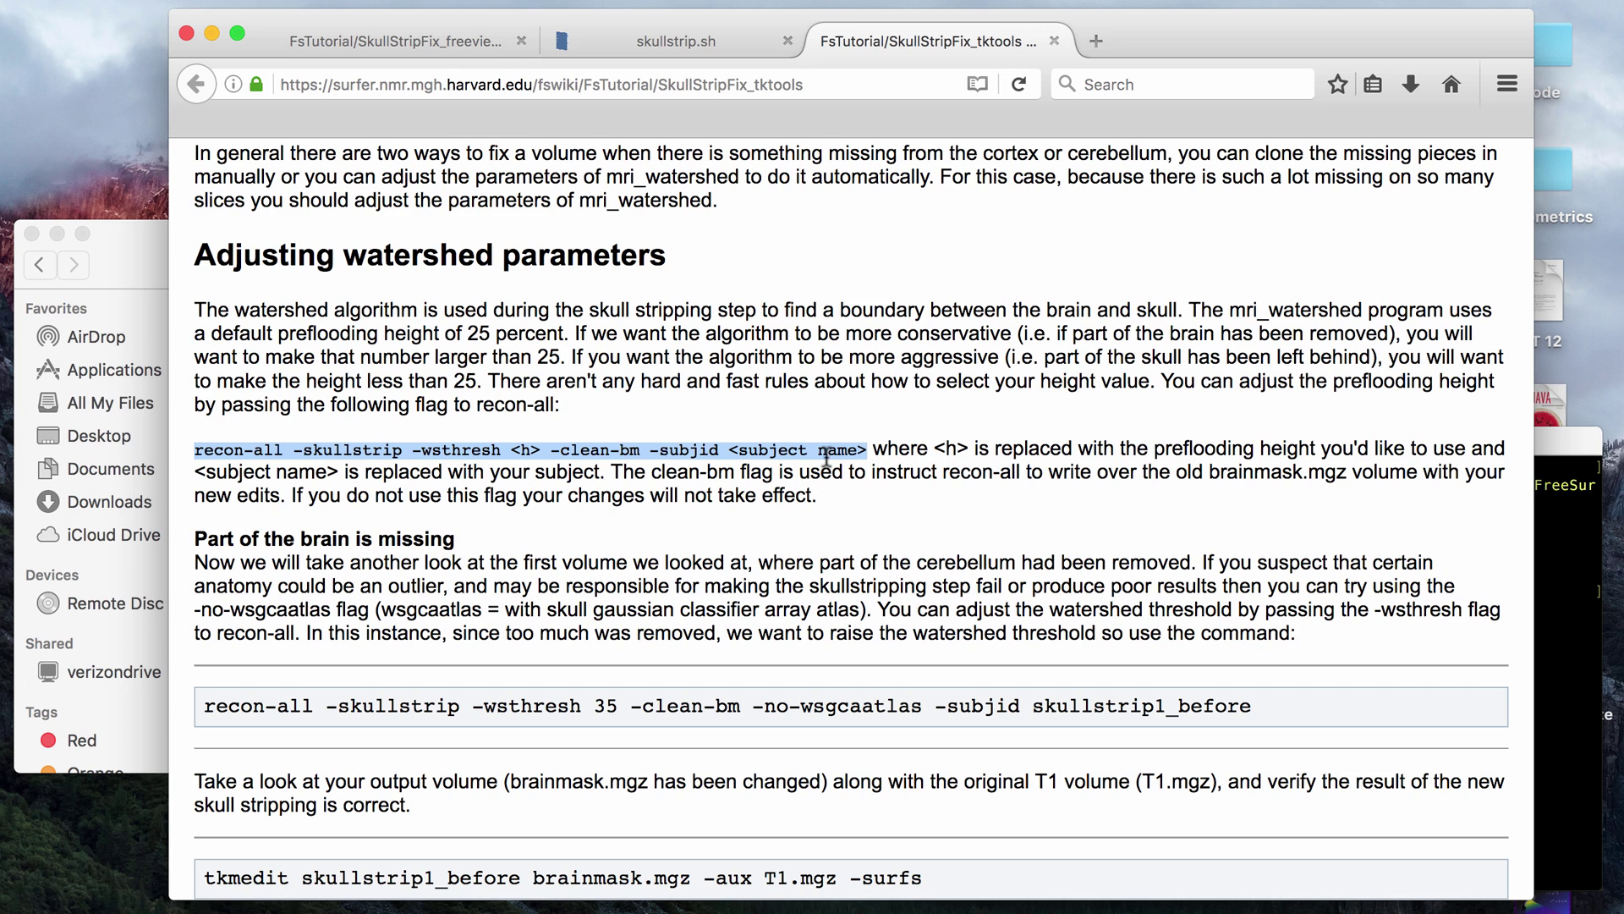
drag(542, 450, 513, 450)
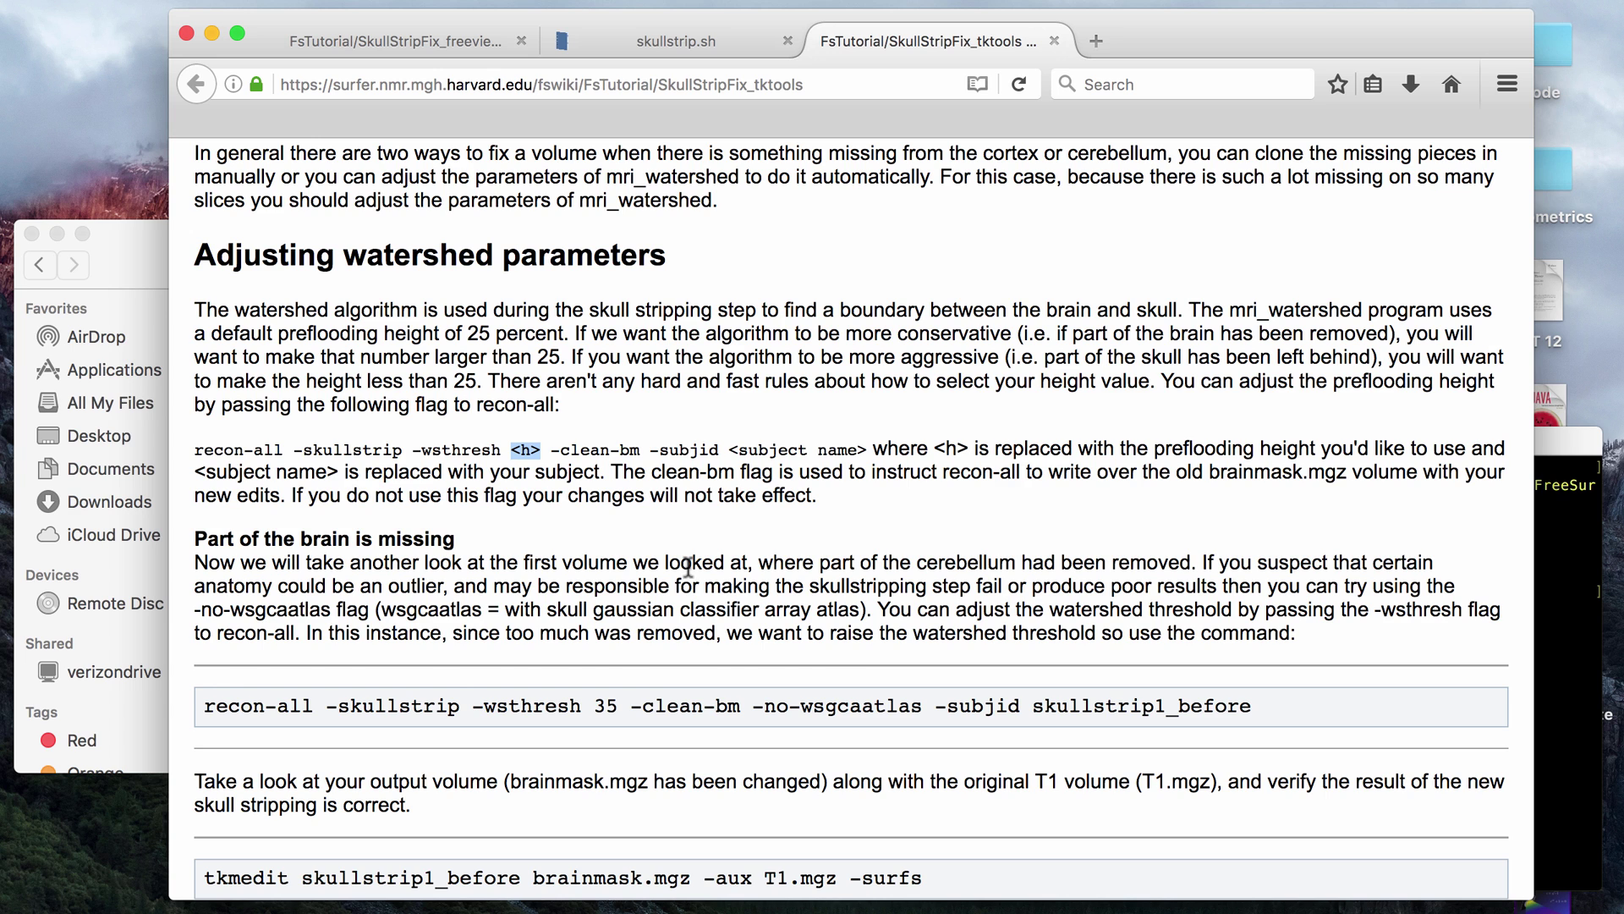
scroll(783, 291, down, 15)
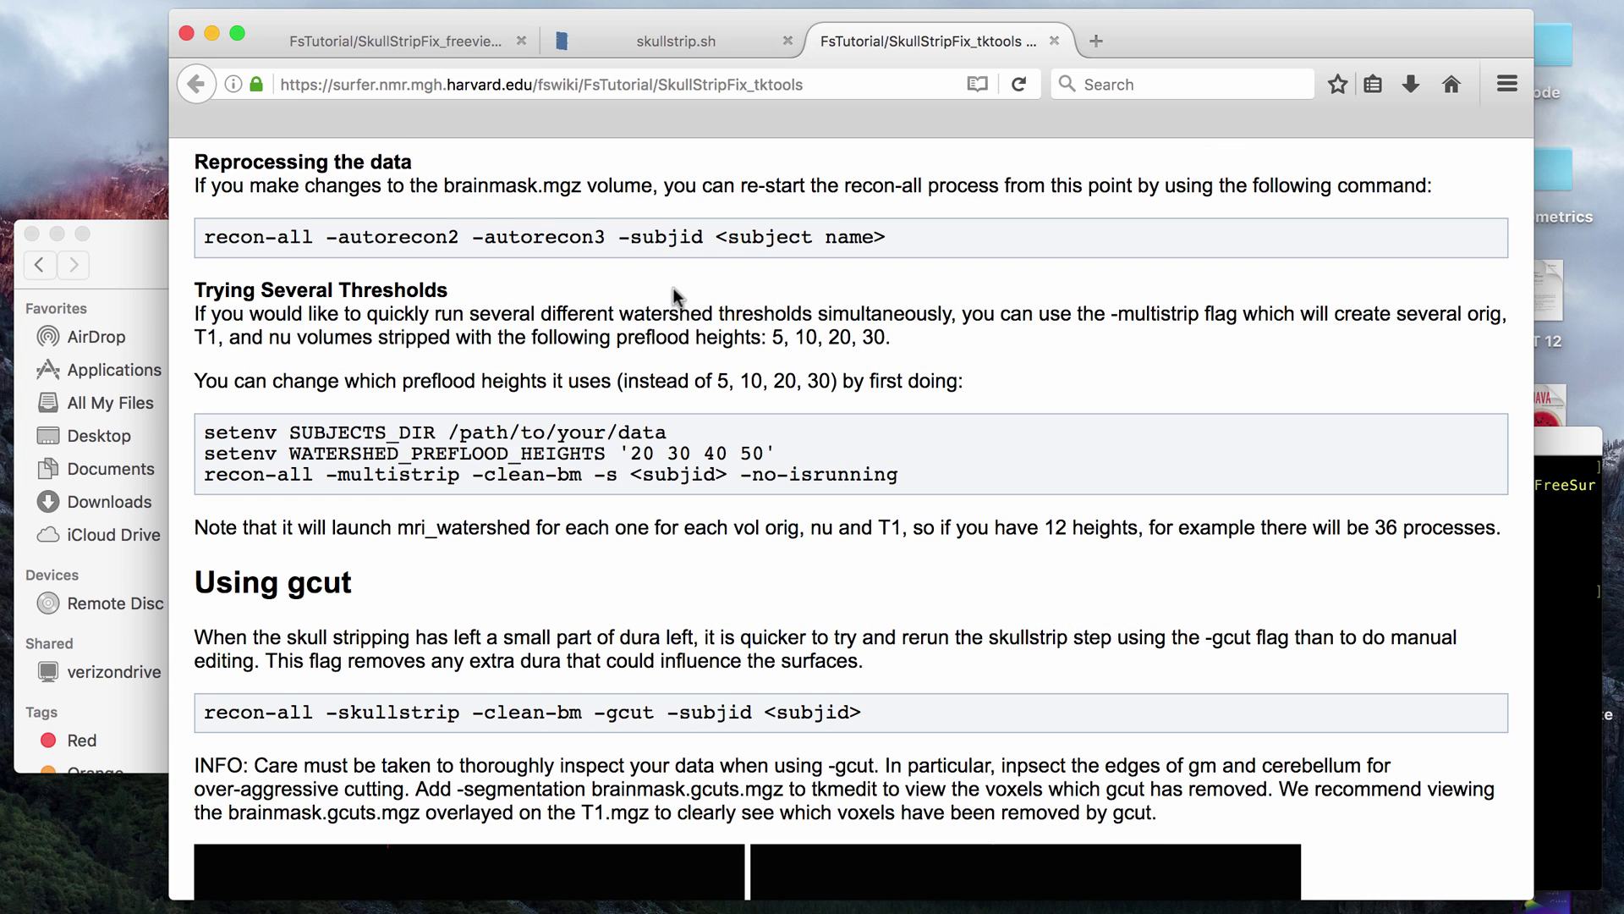
Highlight the Trying Several Thresholds text, the multistrip flag, and default heights 5, 10, 20, 30
drag(674, 288, 1008, 389)
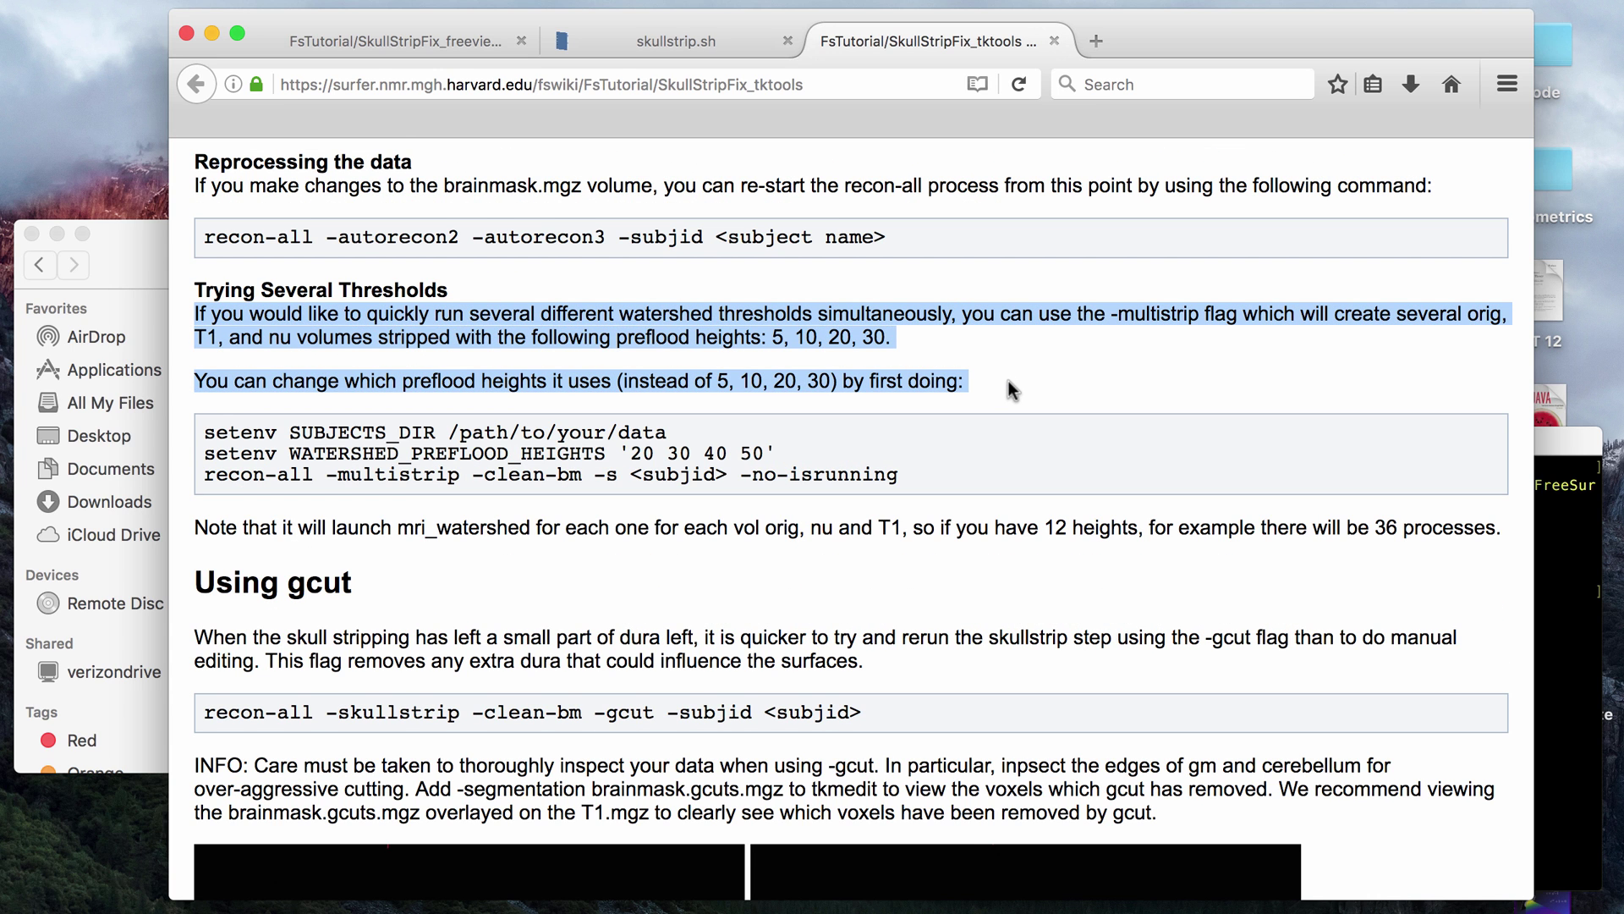
click(1009, 386)
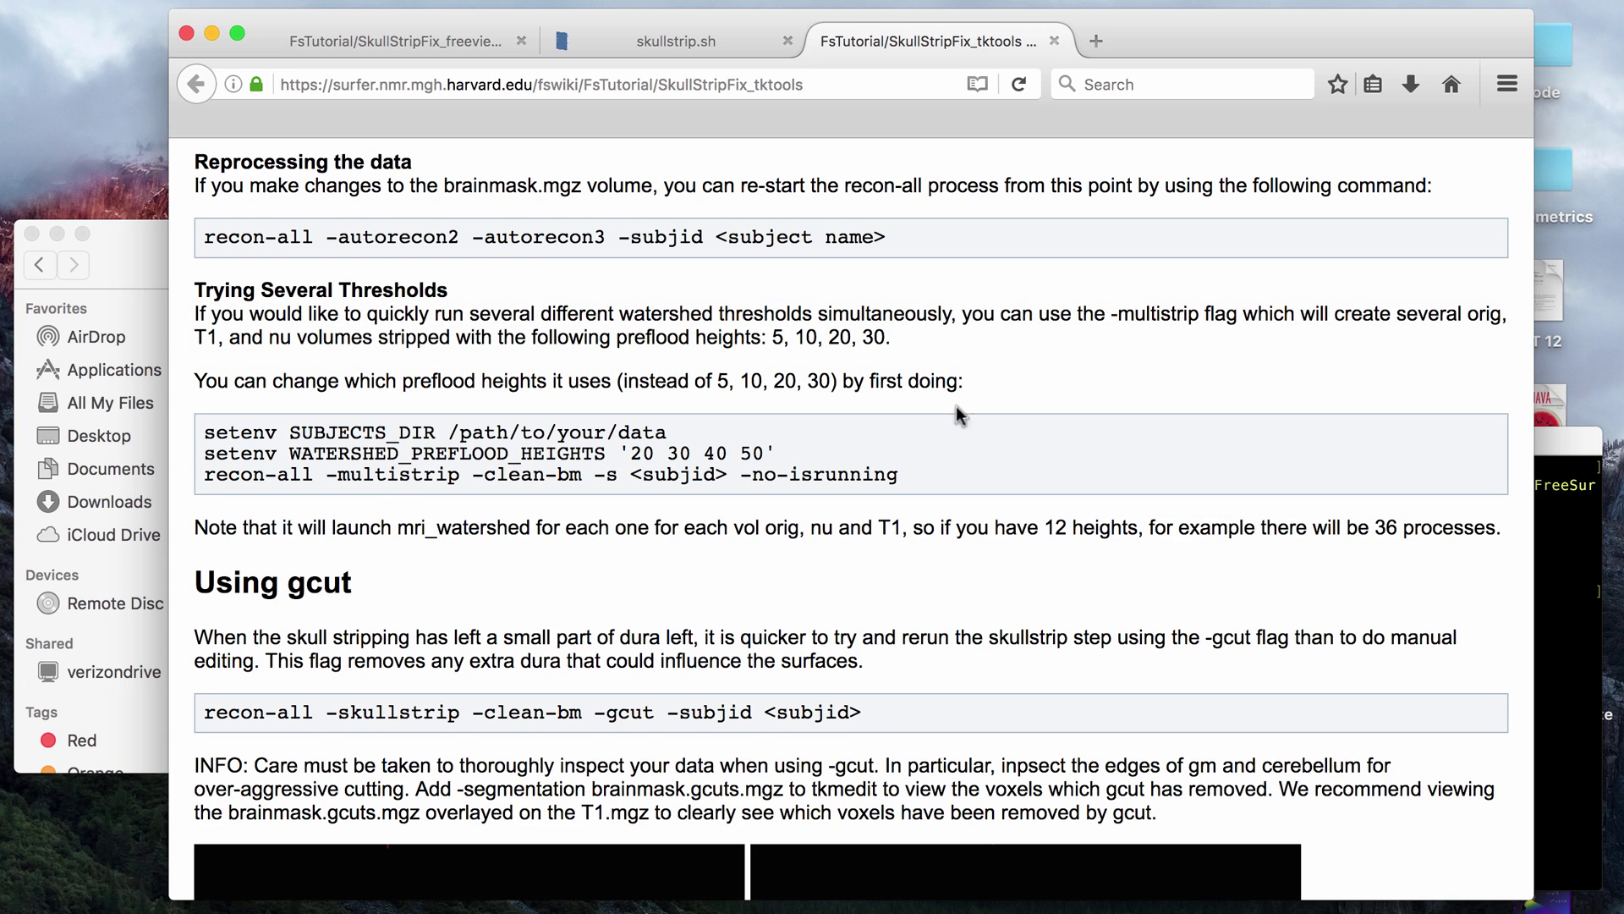
double_click(373, 476)
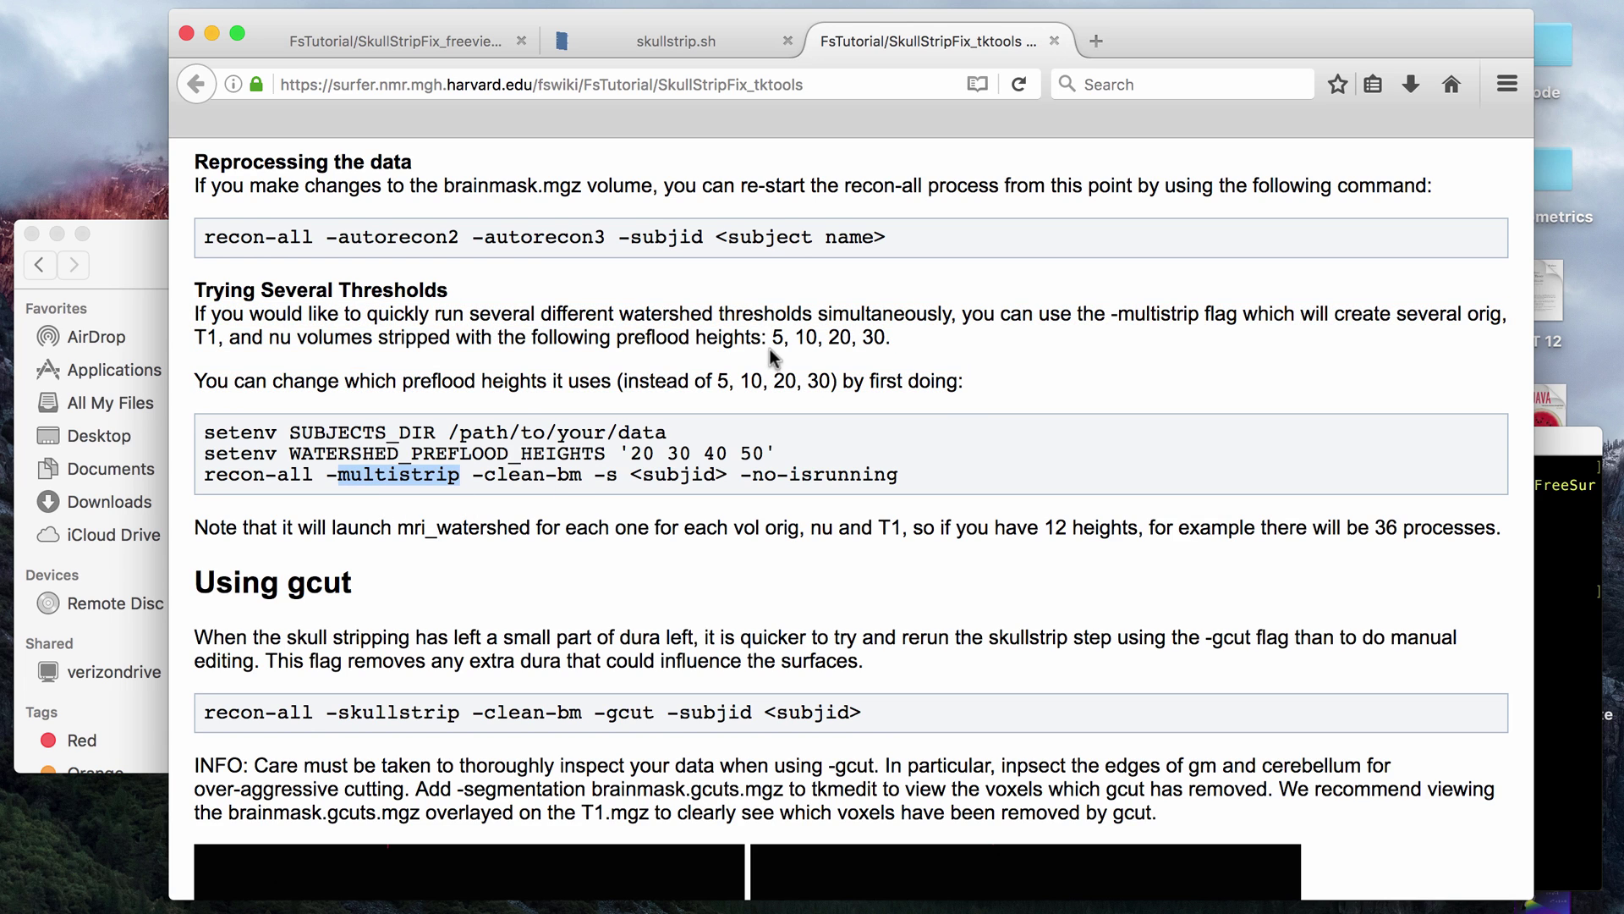
drag(772, 337, 872, 338)
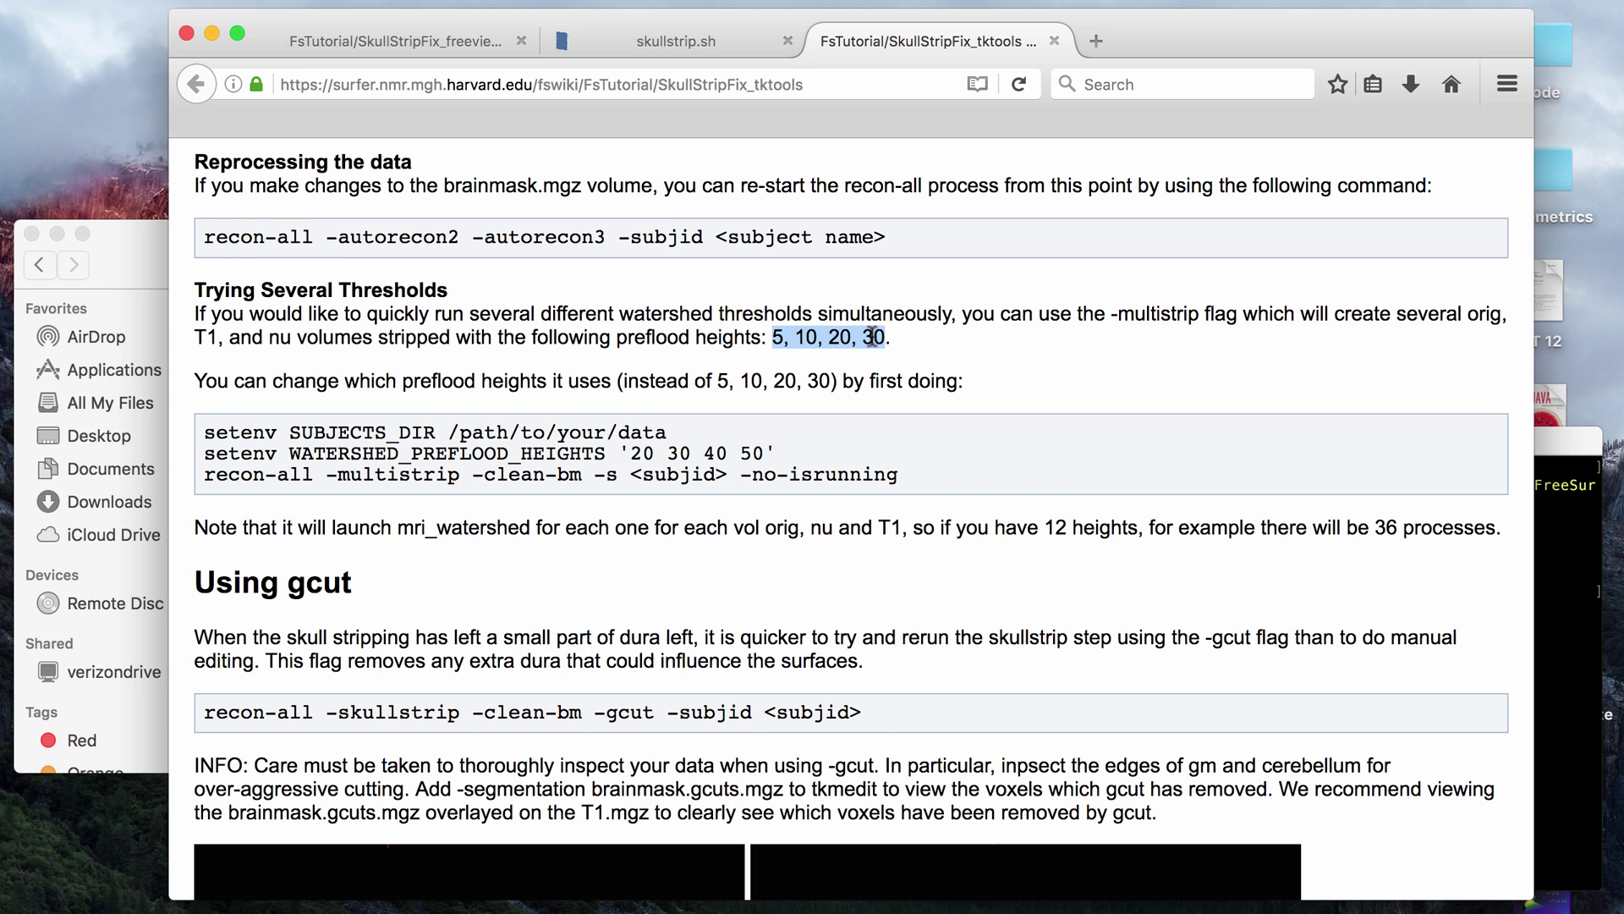
click(279, 461)
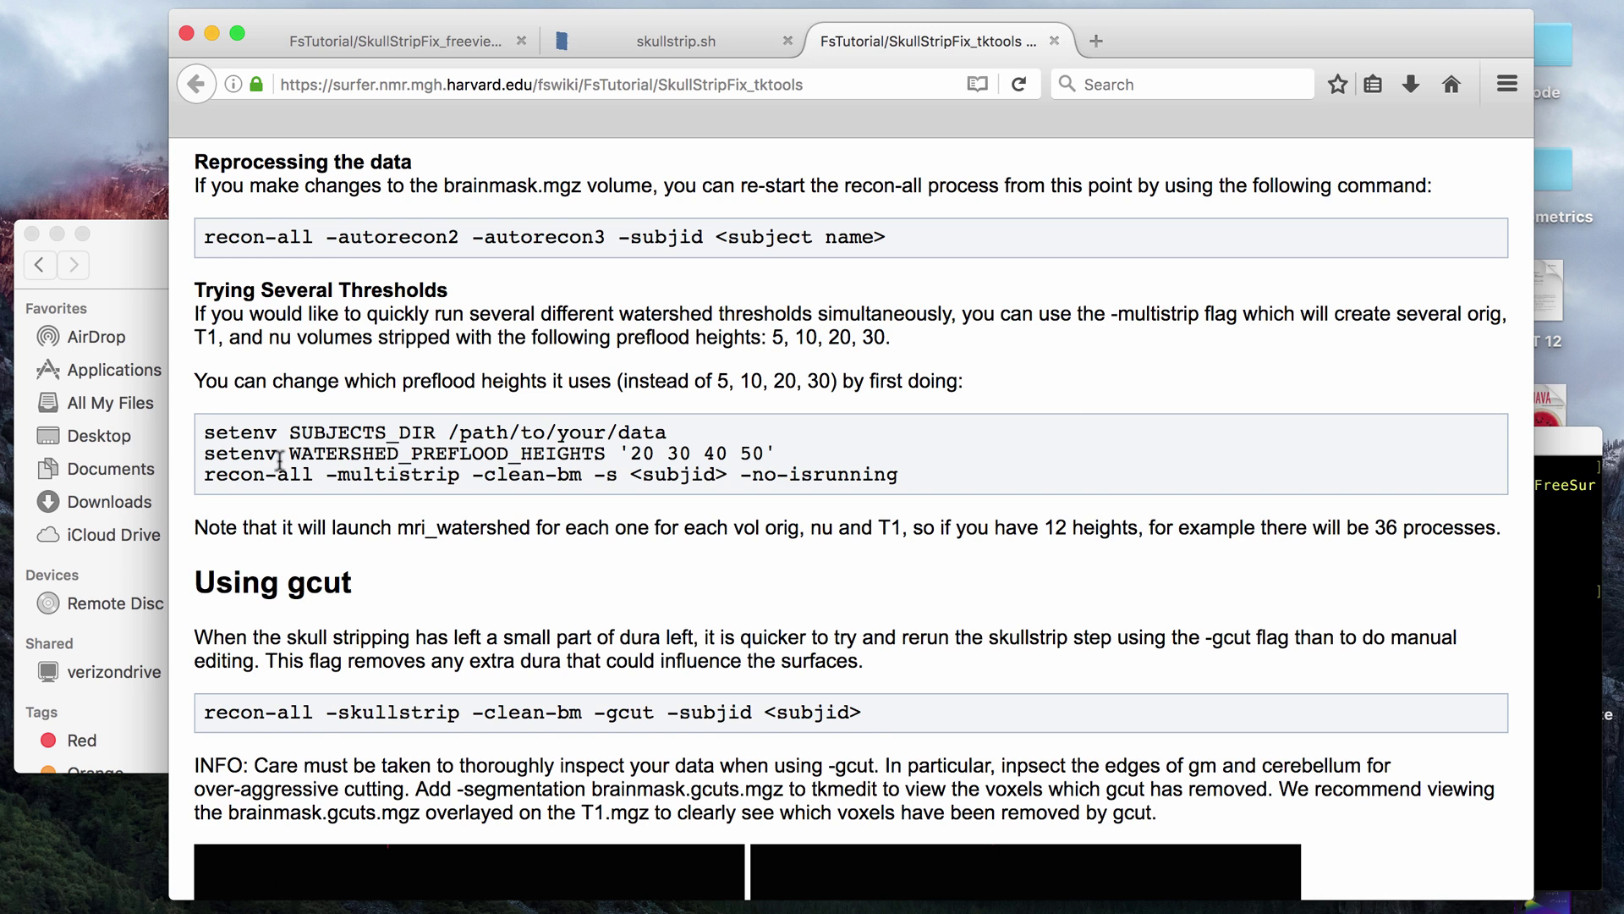
Highlight setenv, the heights '20 30 40 50' and the recon-all -multistrip line, then return to skullstrip.sh
click(1568, 521)
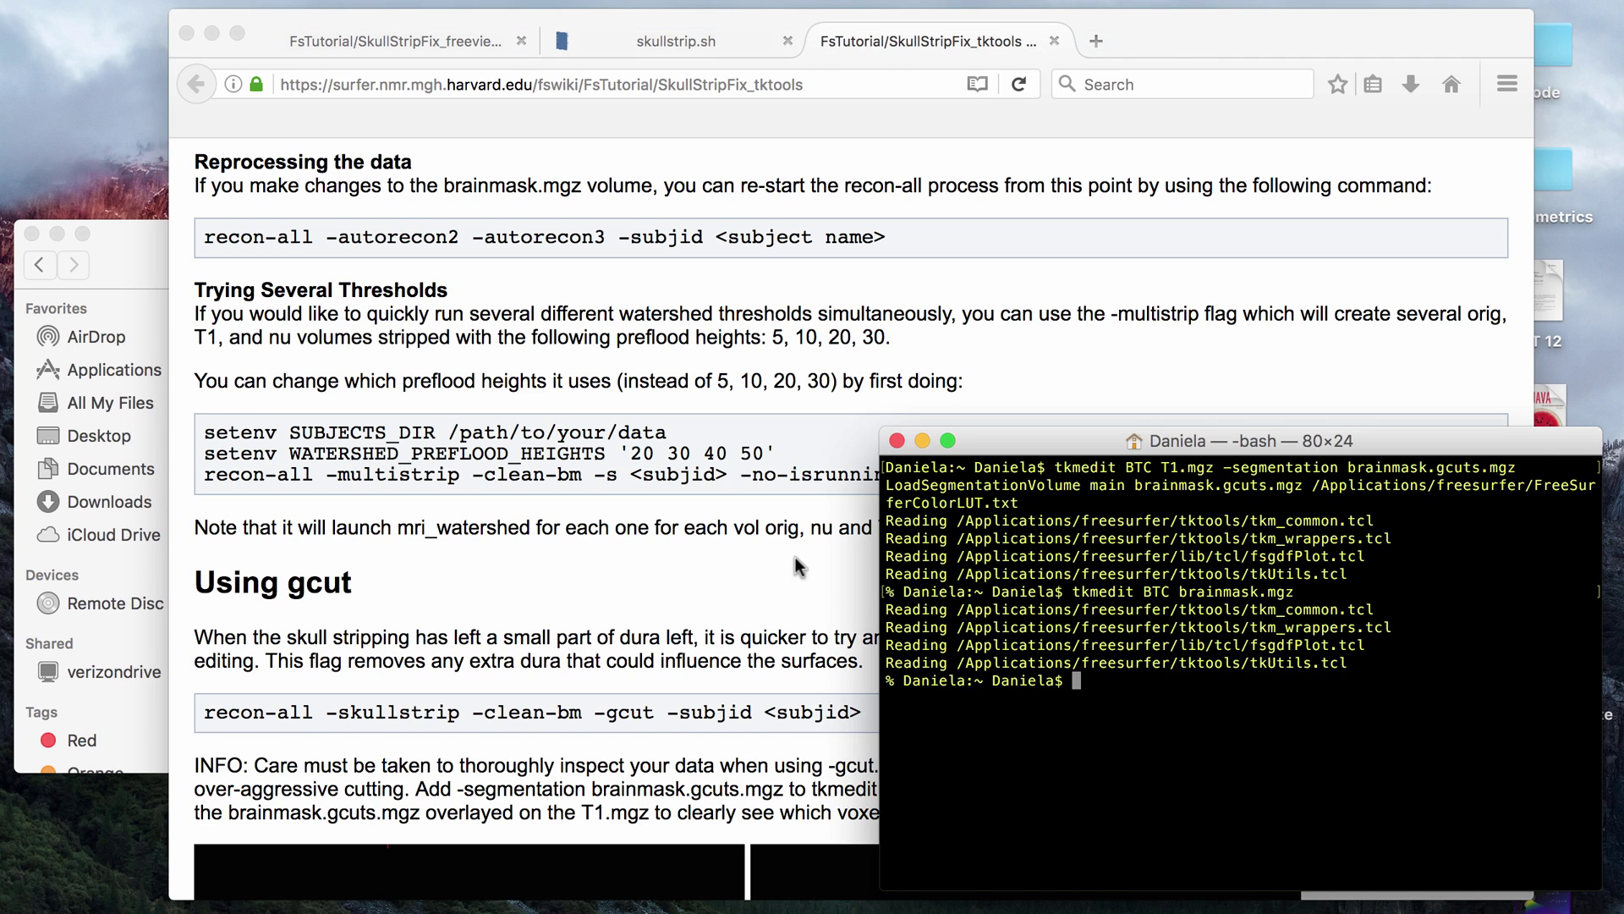
click(799, 566)
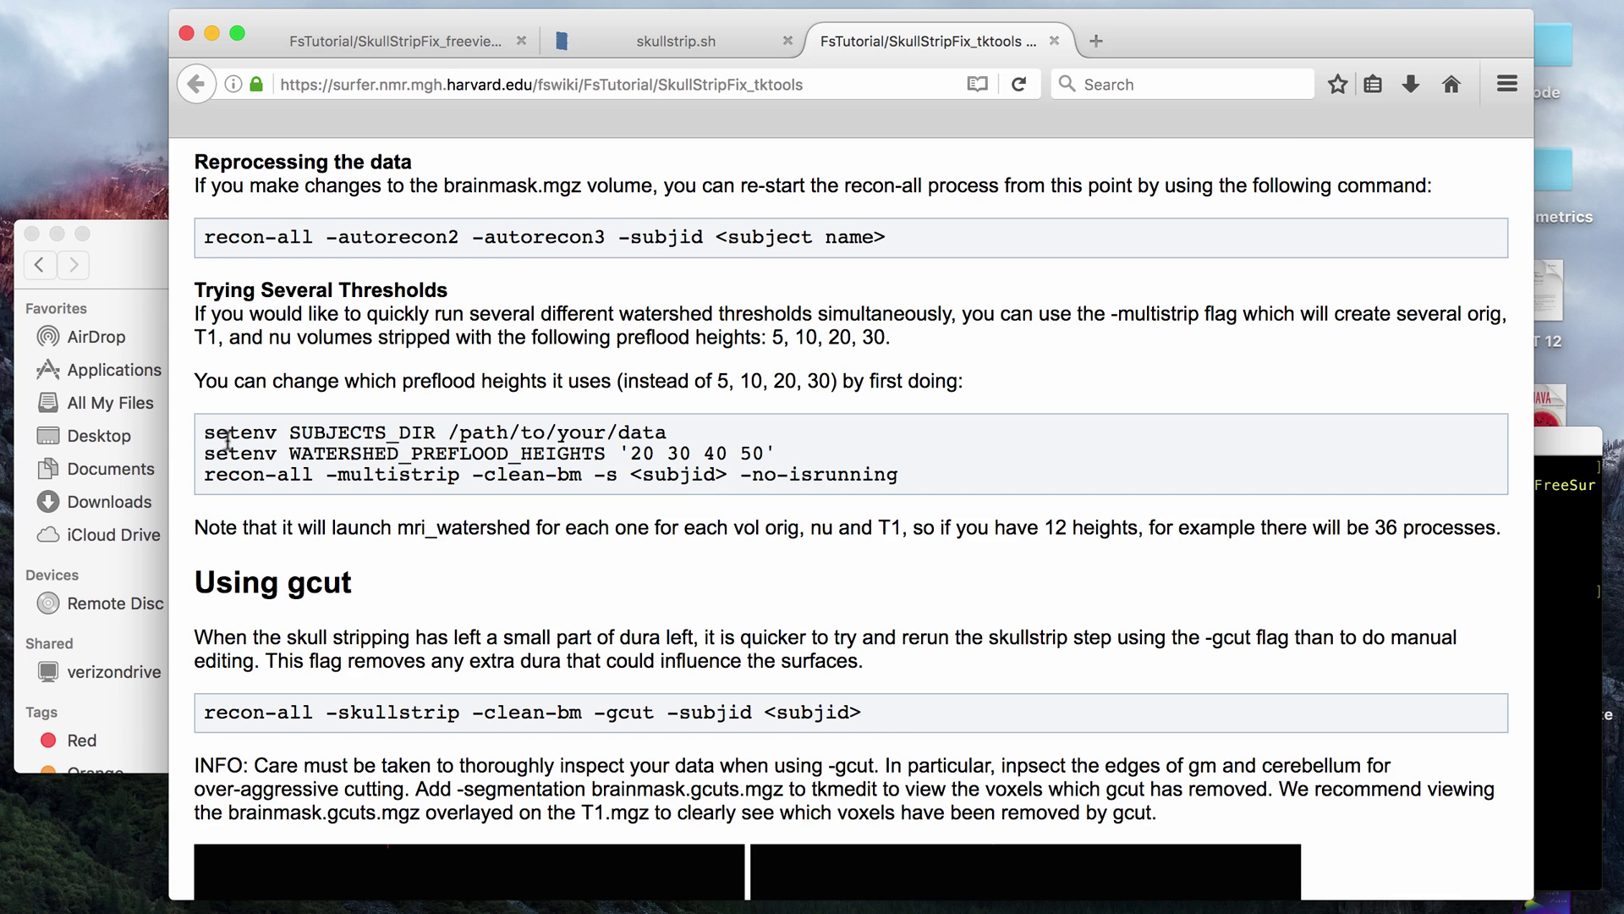
double_click(228, 436)
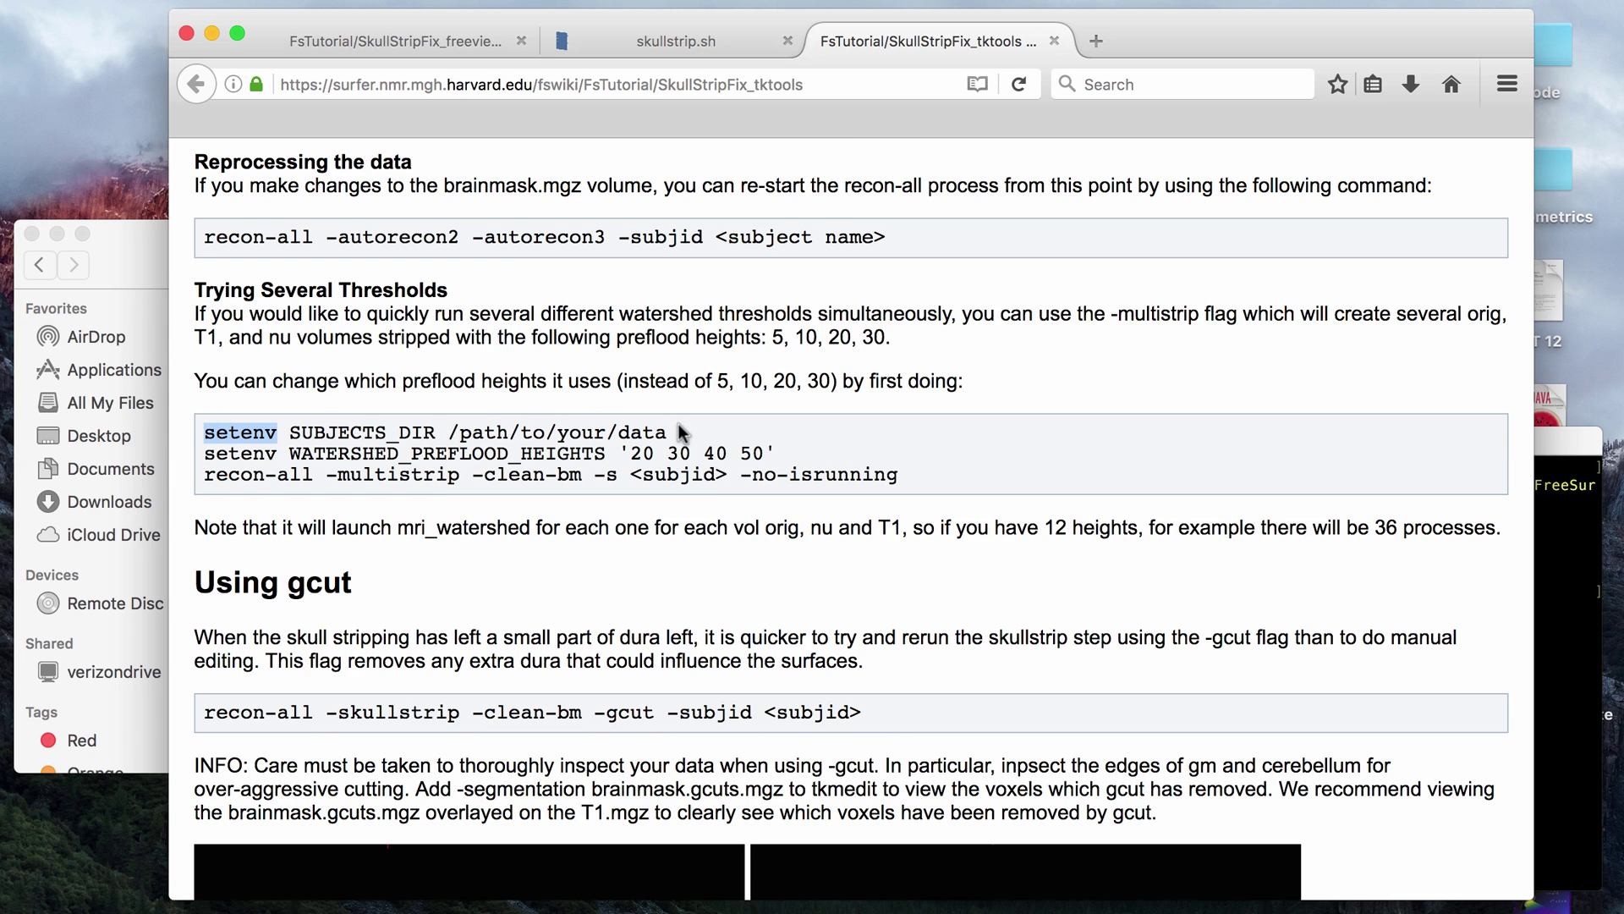
click(370, 432)
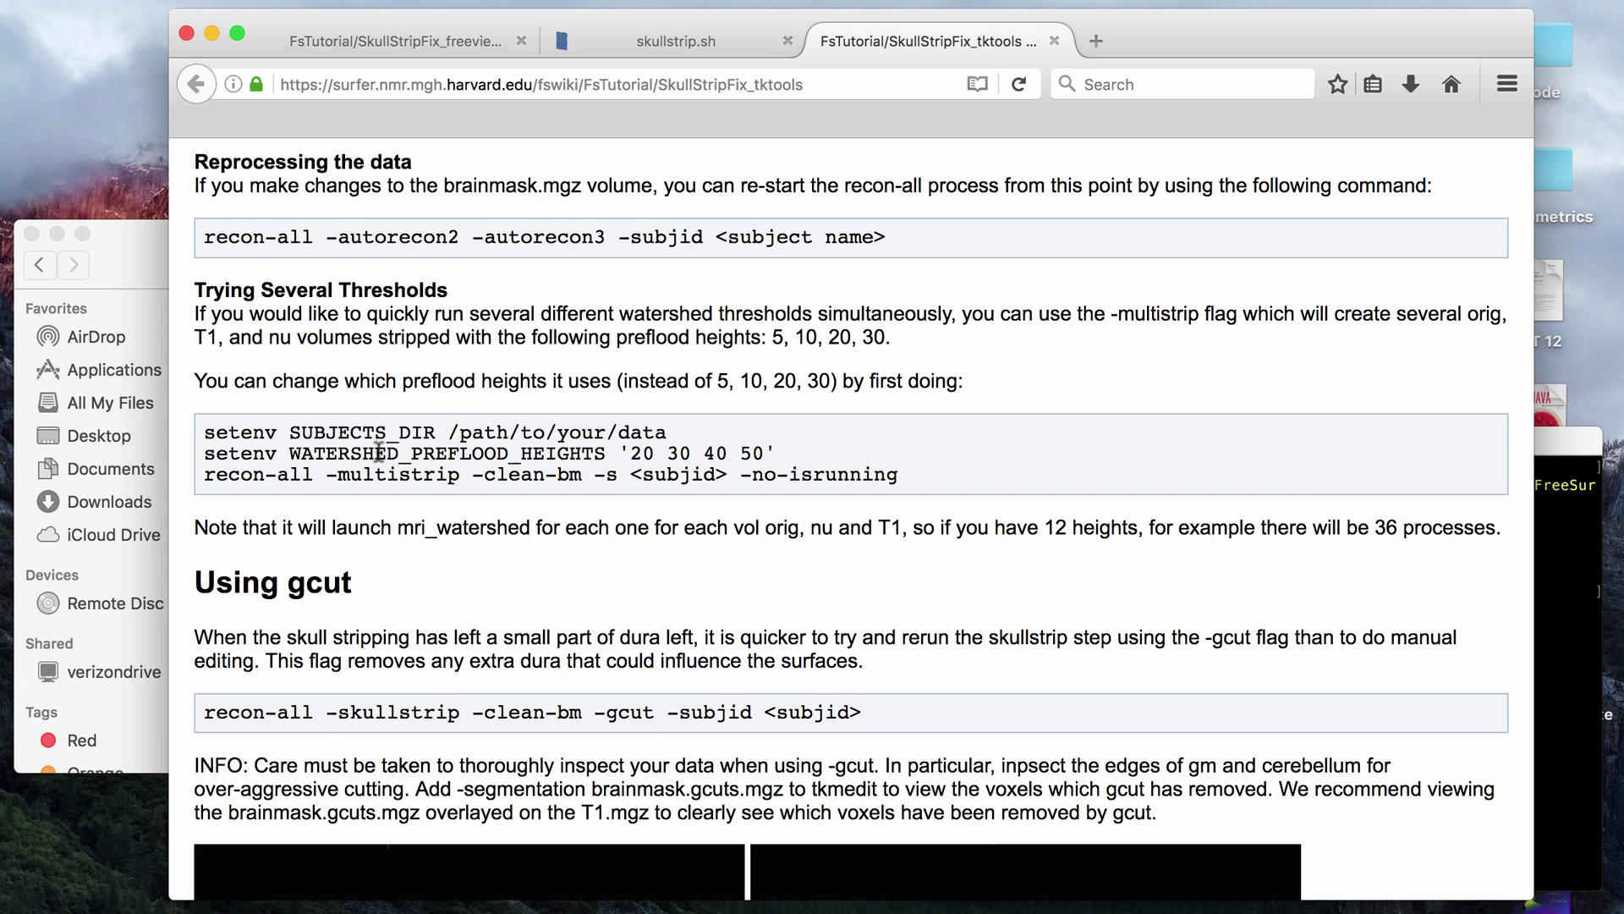
drag(376, 454, 630, 454)
click(787, 470)
click(631, 454)
triple_click(440, 476)
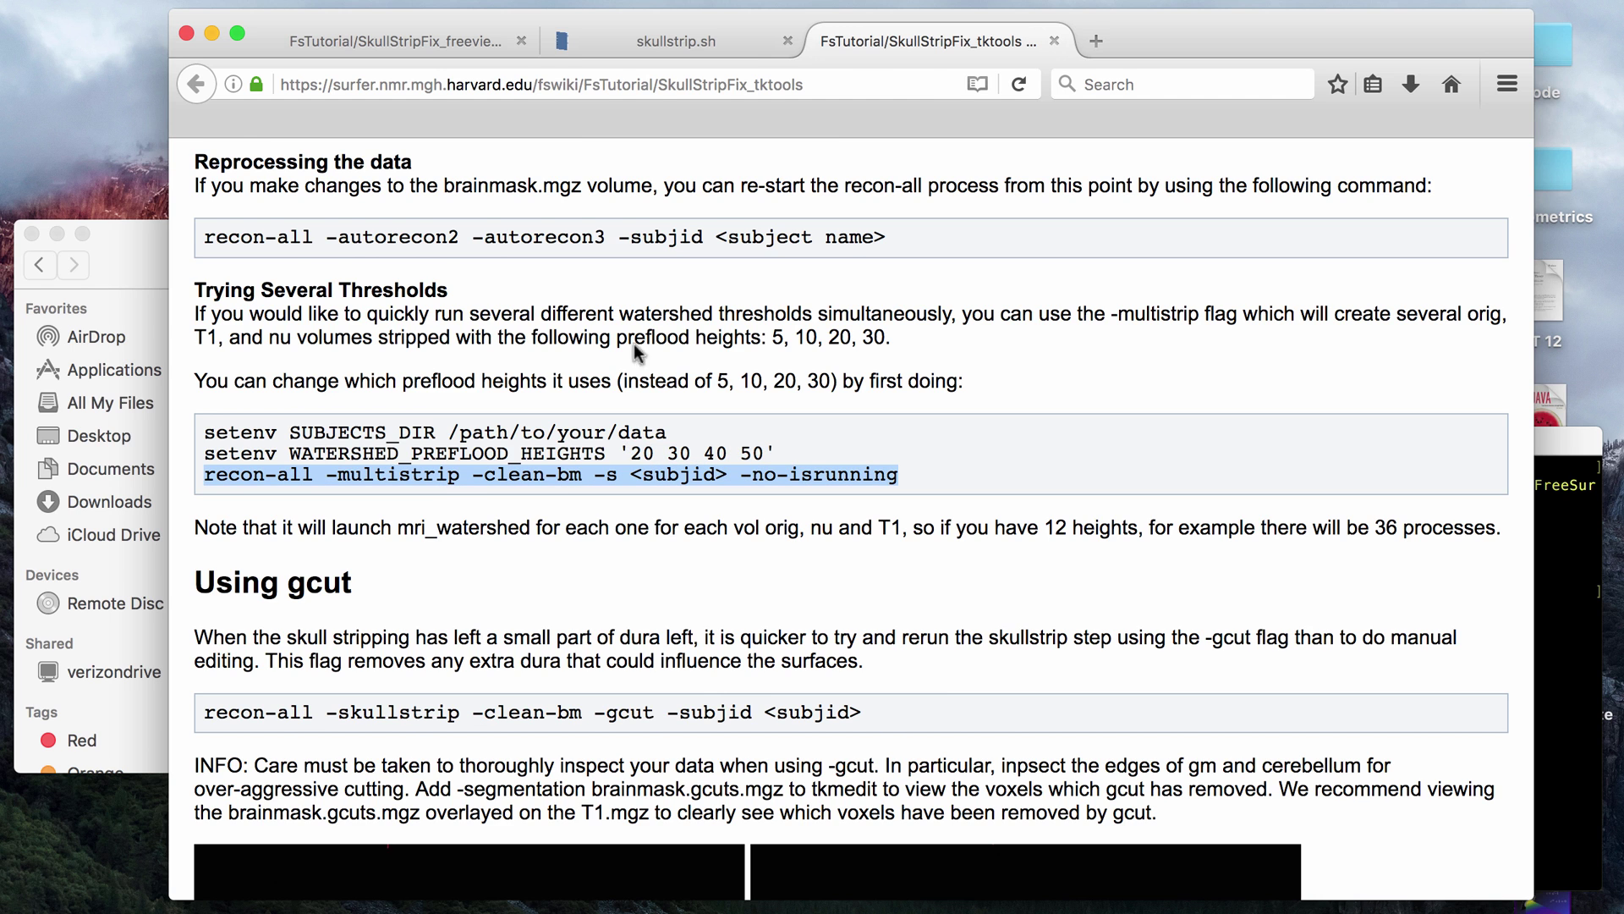
click(719, 42)
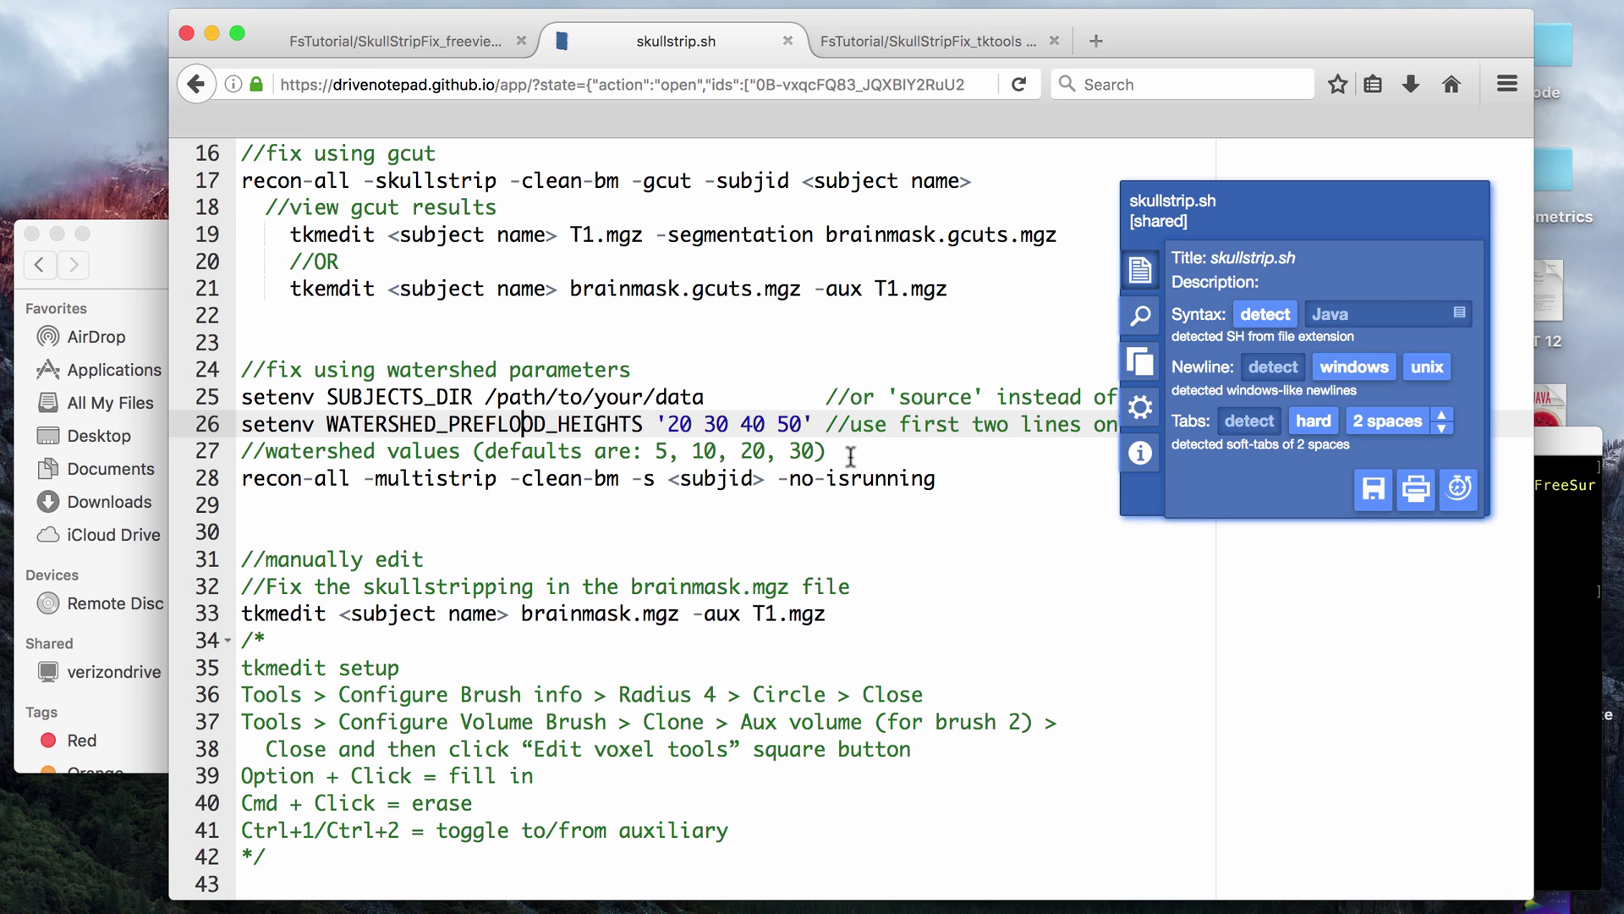
Clear the Terminal and run recon-all -multistrip -clean-bm -s BTC -no-isrunning
click(1545, 645)
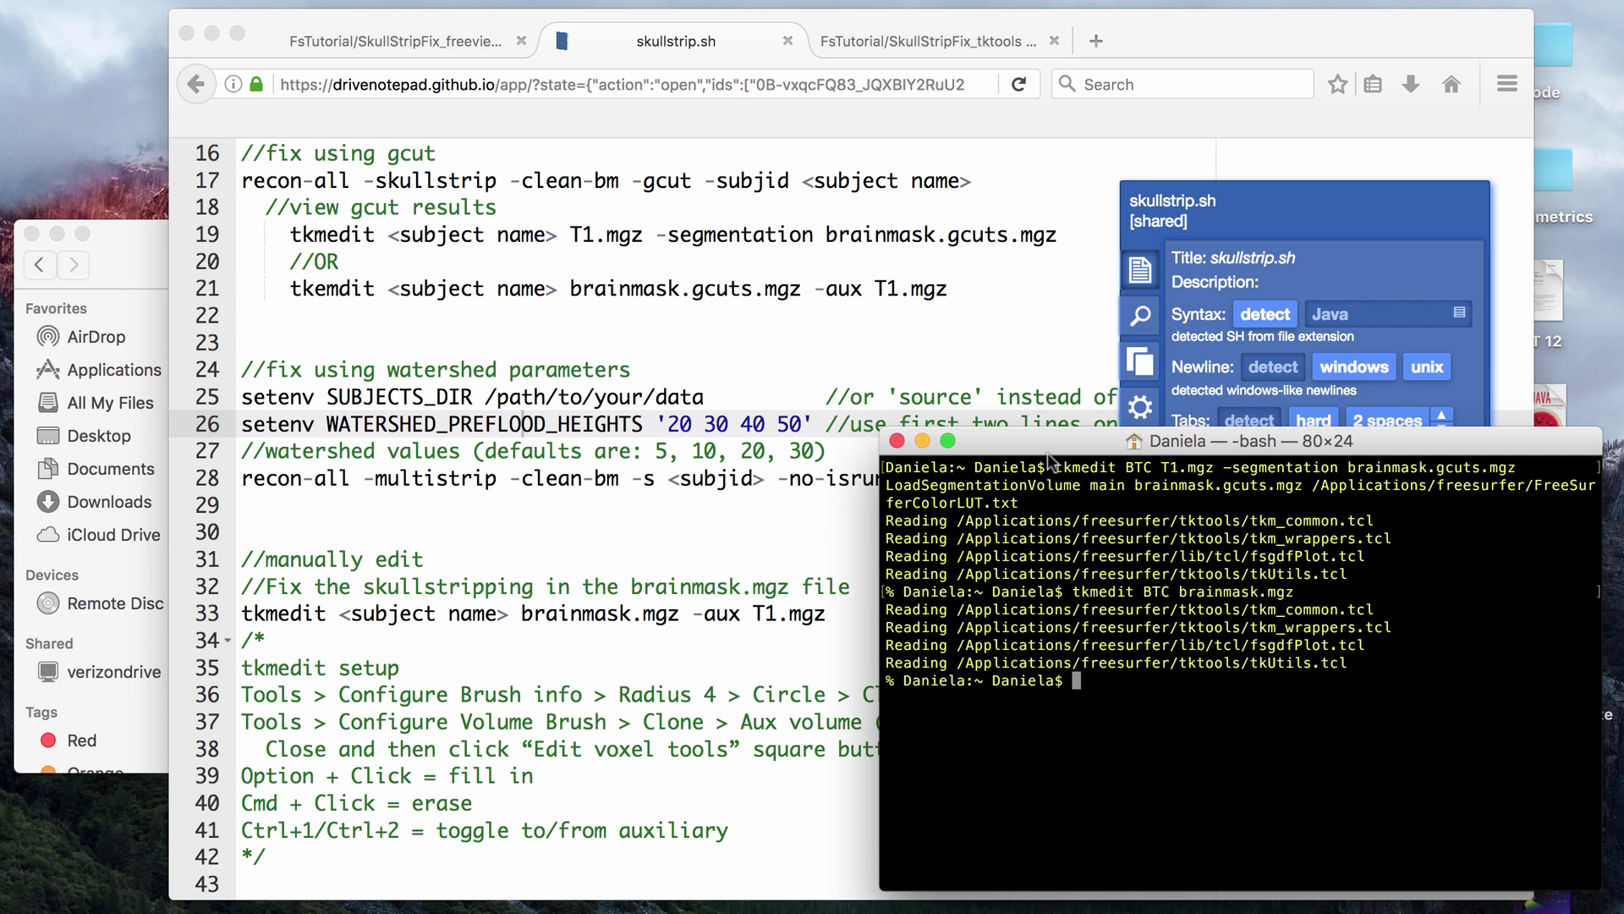
drag(1048, 452, 1050, 522)
text(clear)
key(Return)
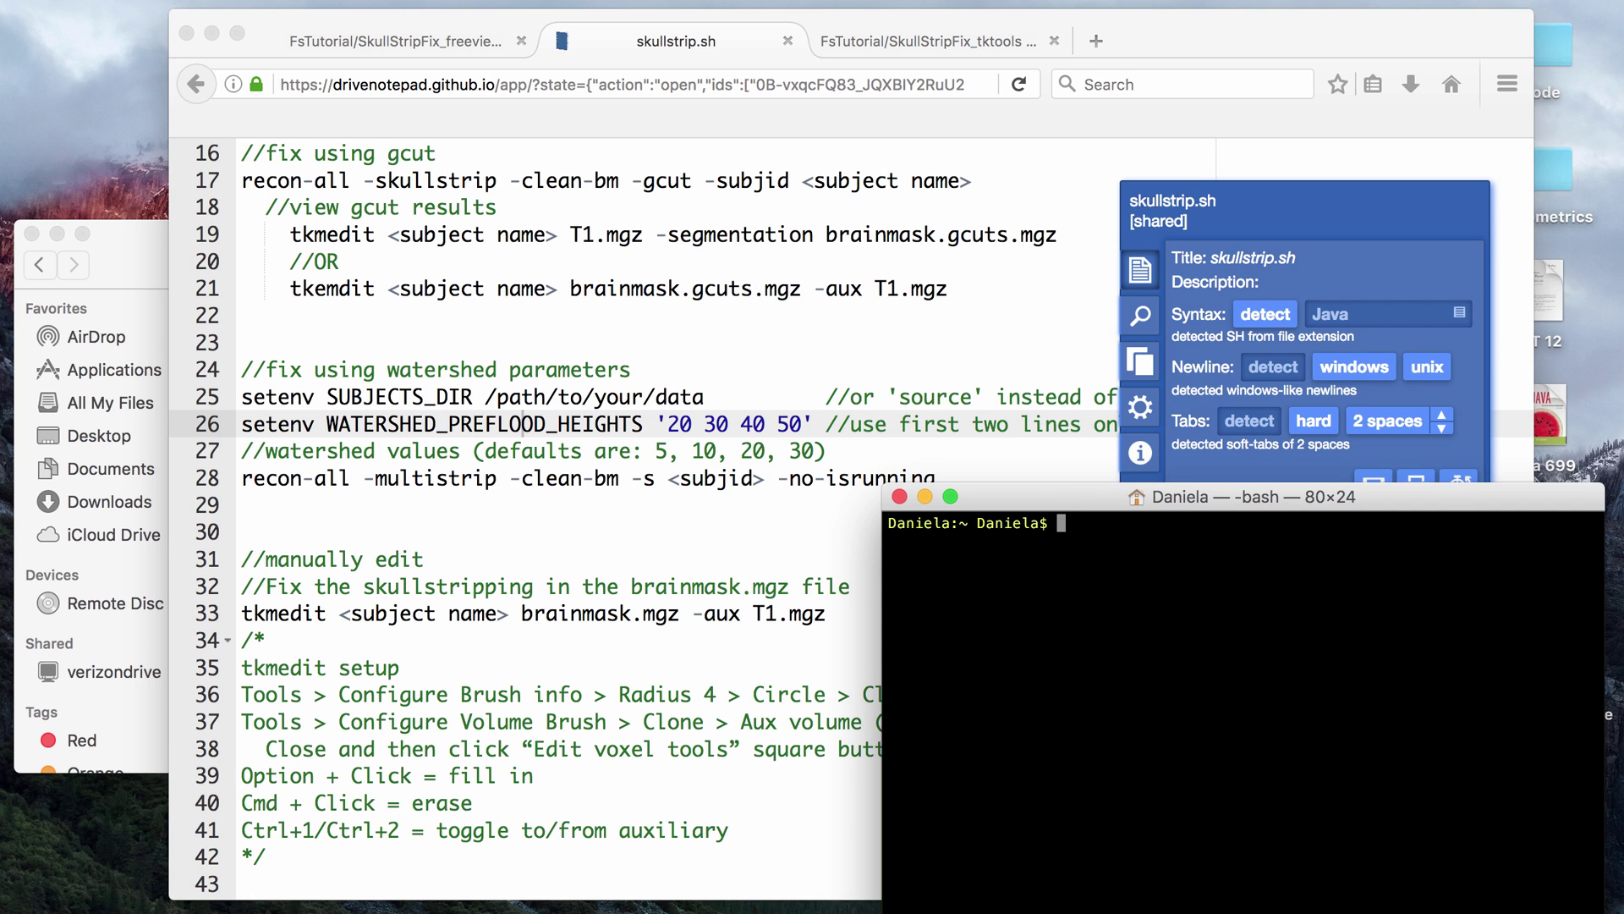
text(recon-all -multistrip -clean)
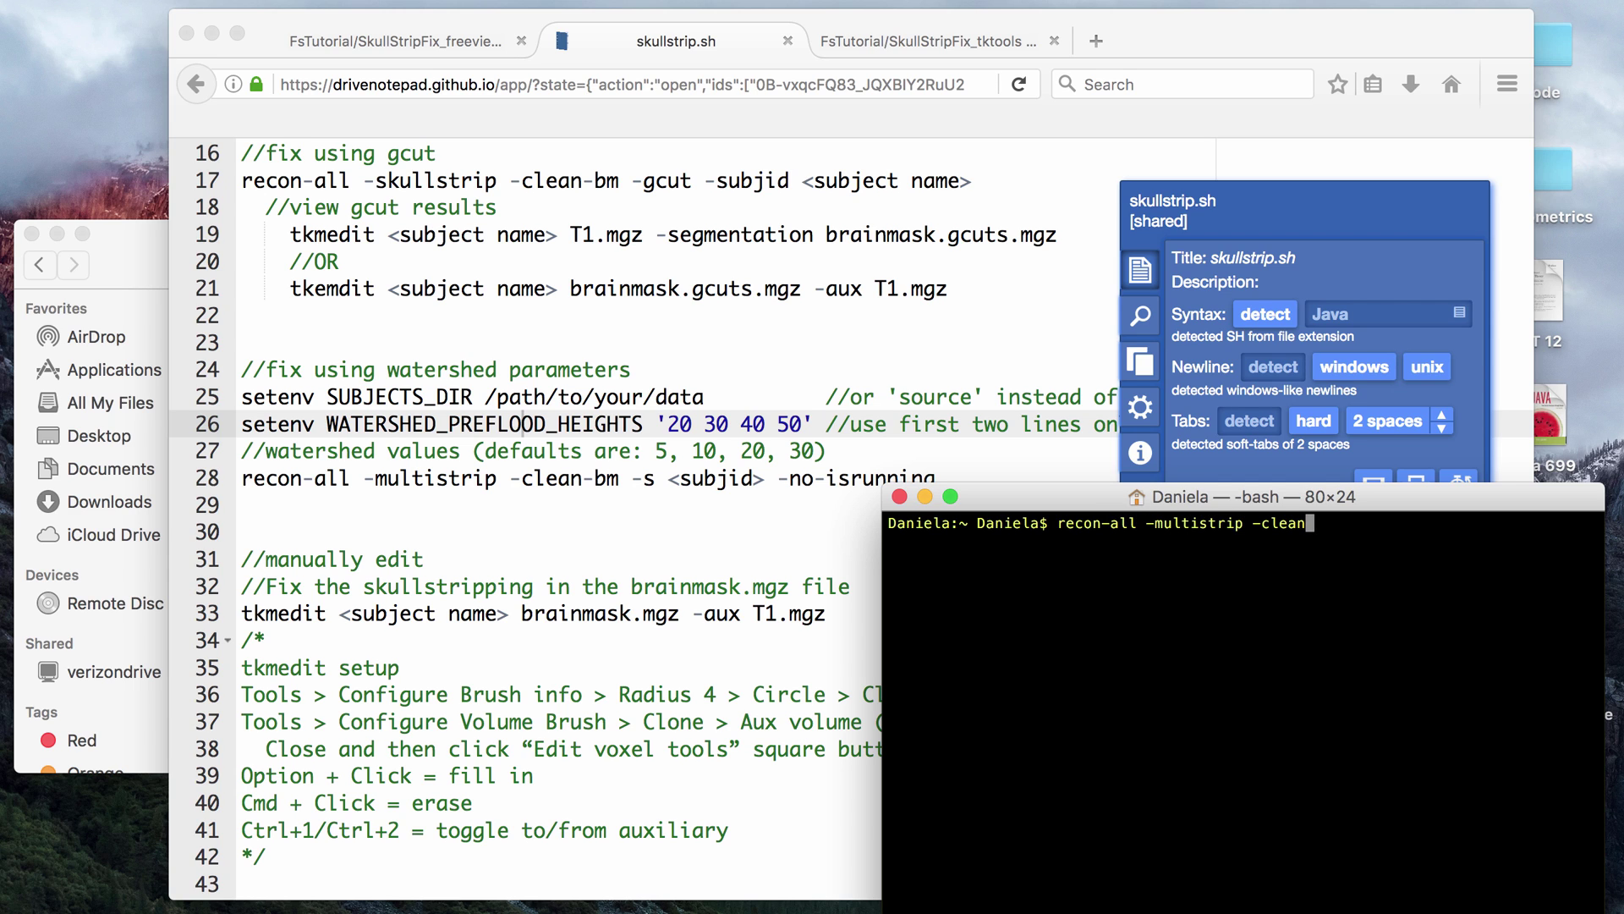
text(-bm -s BTC -no-isrunning)
key(Return)
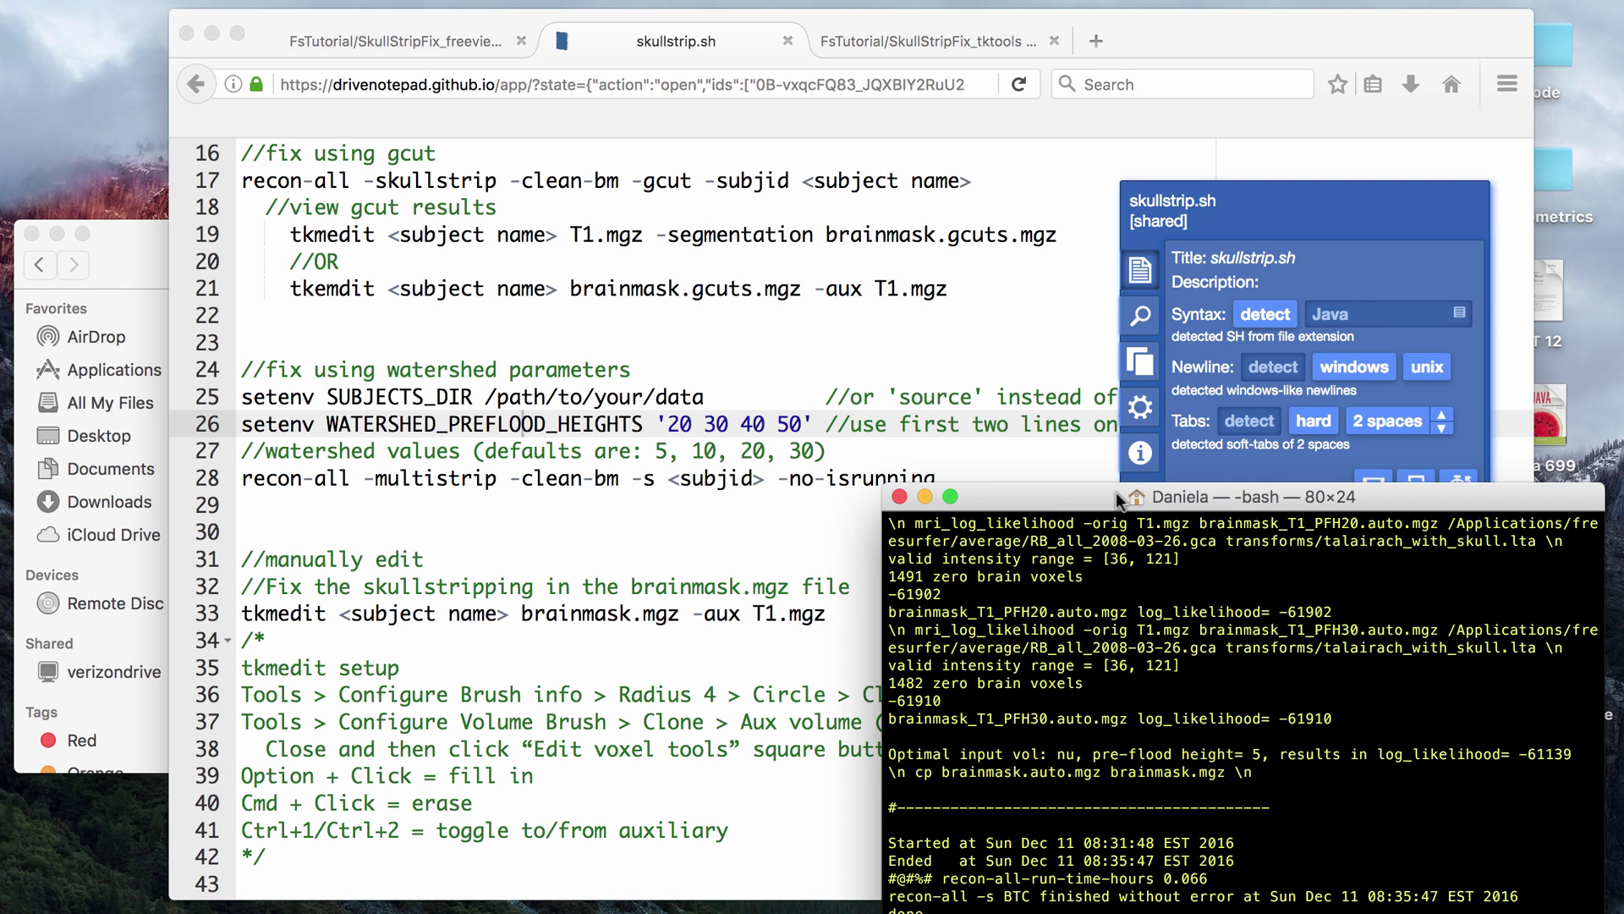
Bring the Finder mri folder forward and jump to the brainmask files
drag(1004, 496, 983, 312)
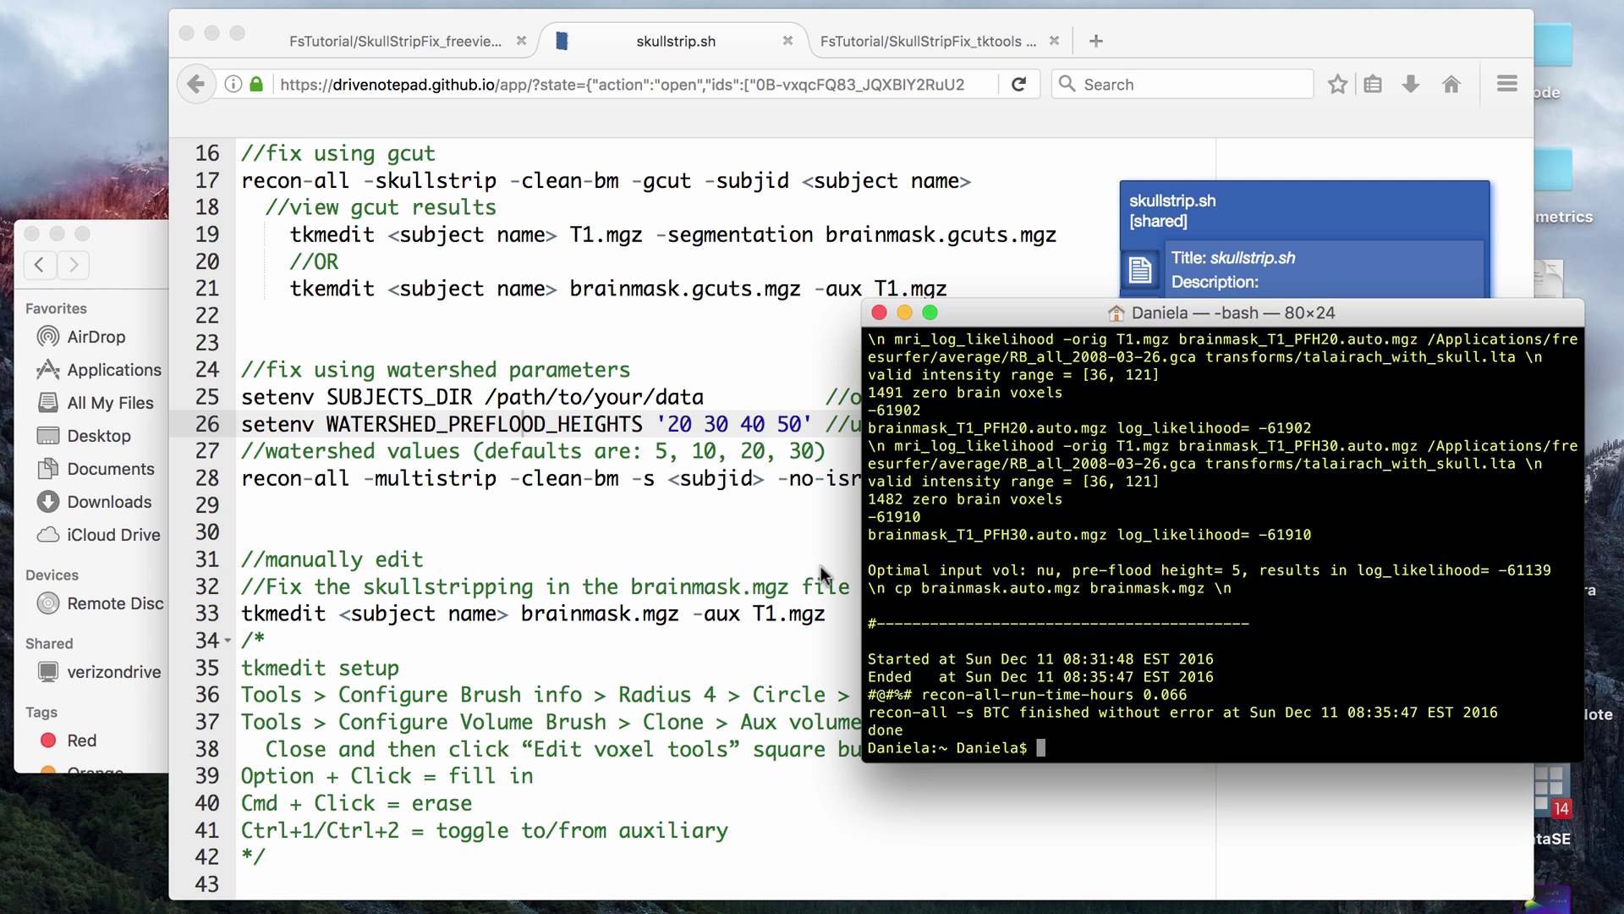
click(152, 258)
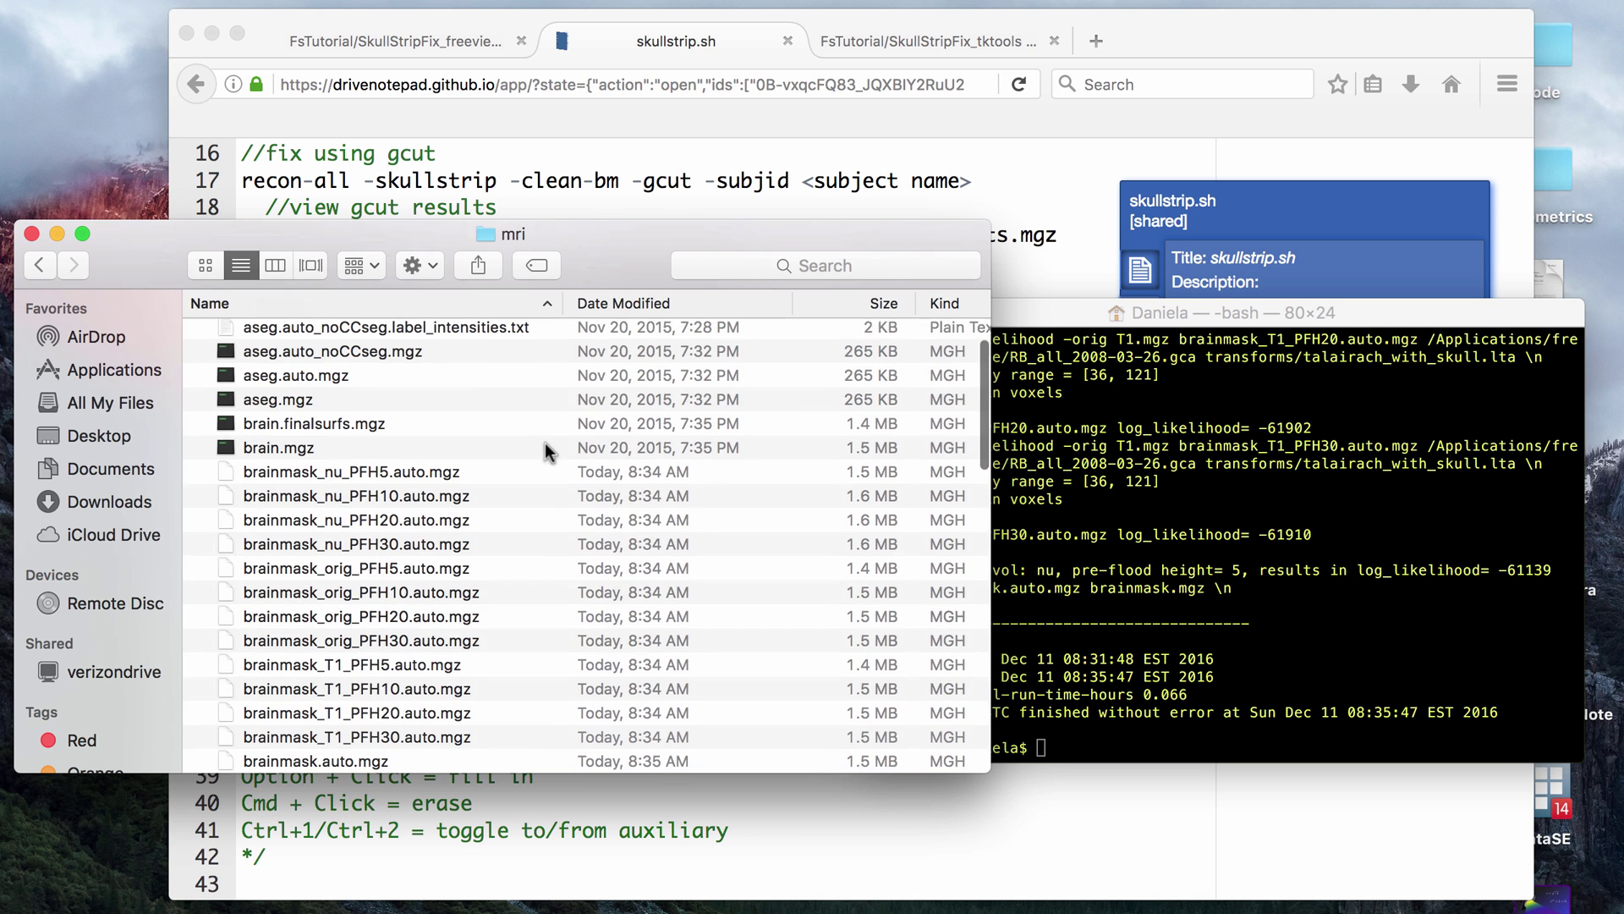
text(brainmask.g)
scroll(550, 449, up, 5)
scroll(545, 453, down, 3)
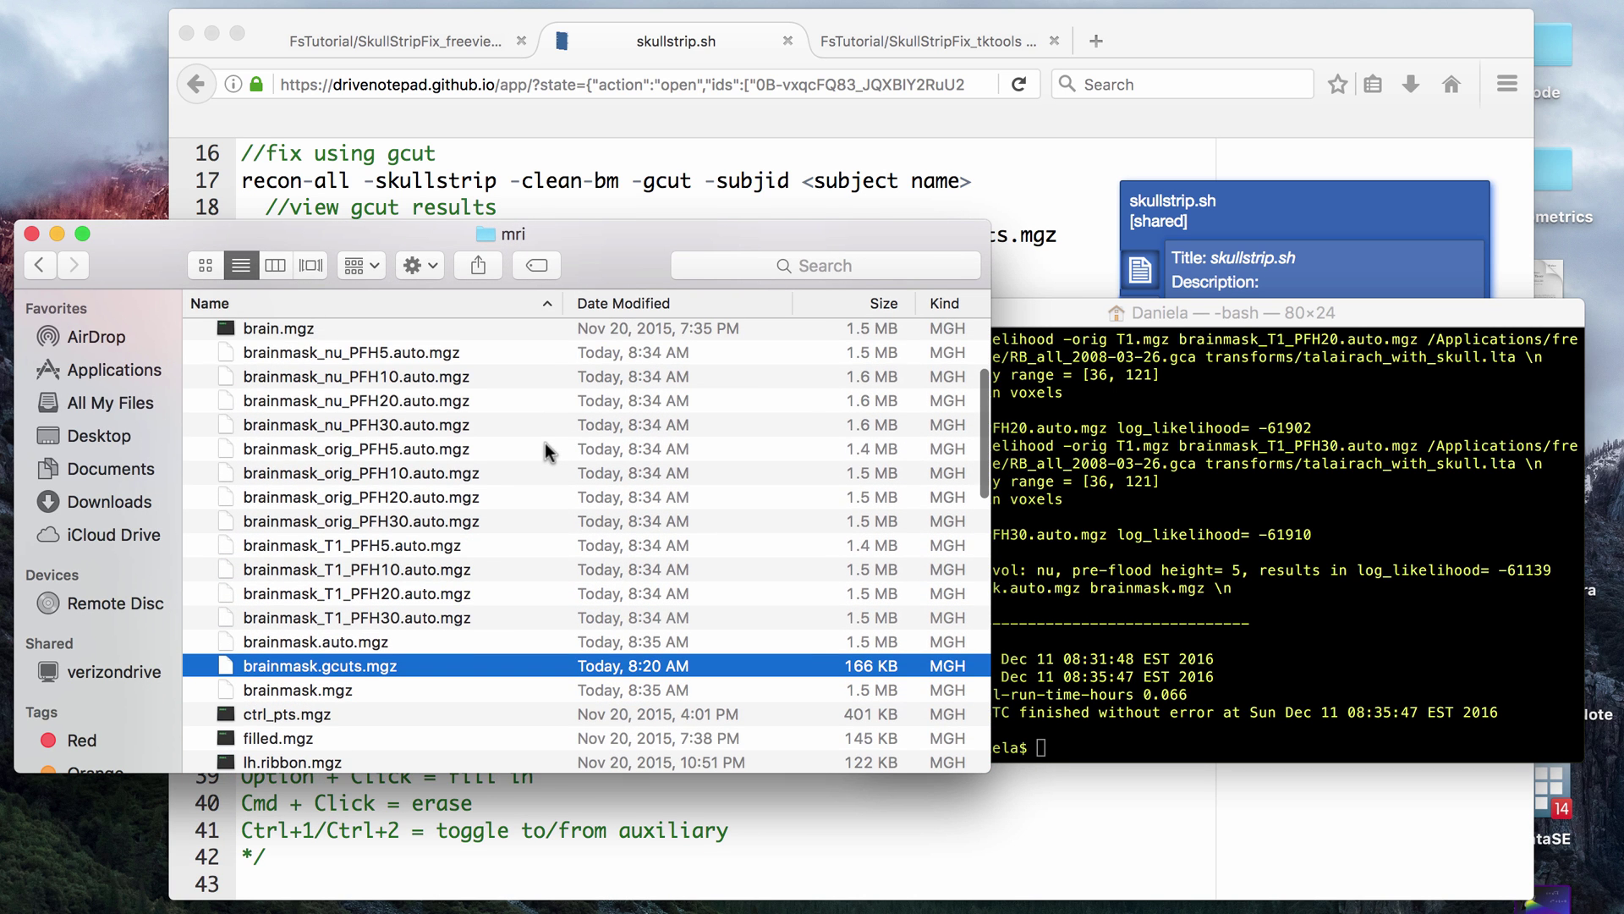
Select brainmask_nu_PFH5, PFH10, PFH20 and PFH30 .auto.mgz files in the listing
click(433, 357)
click(436, 372)
click(438, 396)
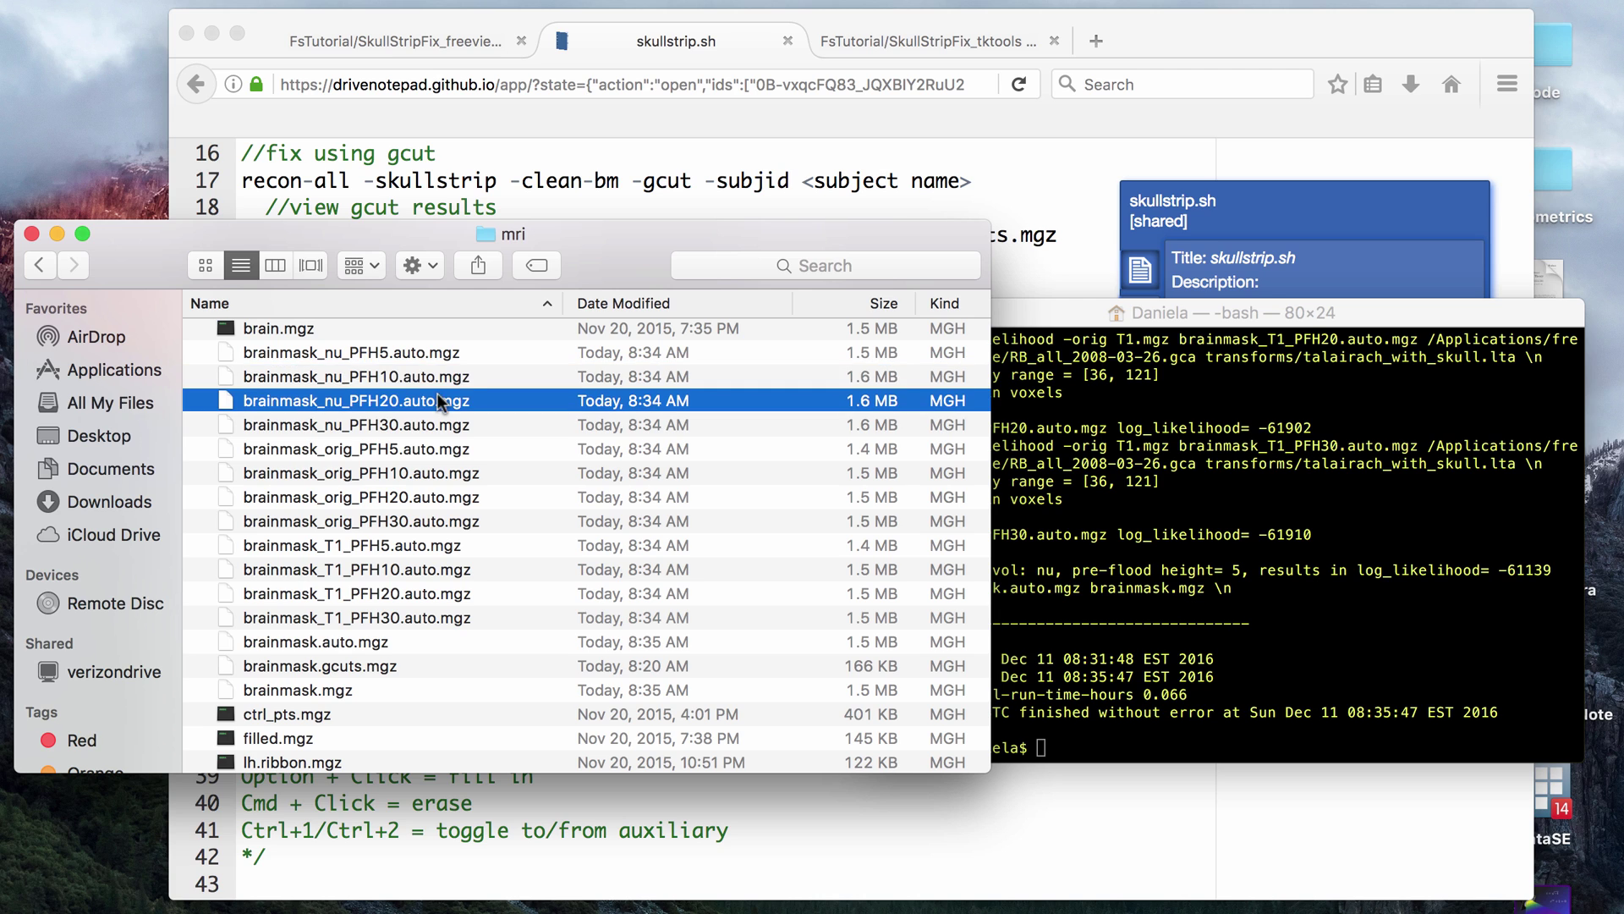
click(438, 422)
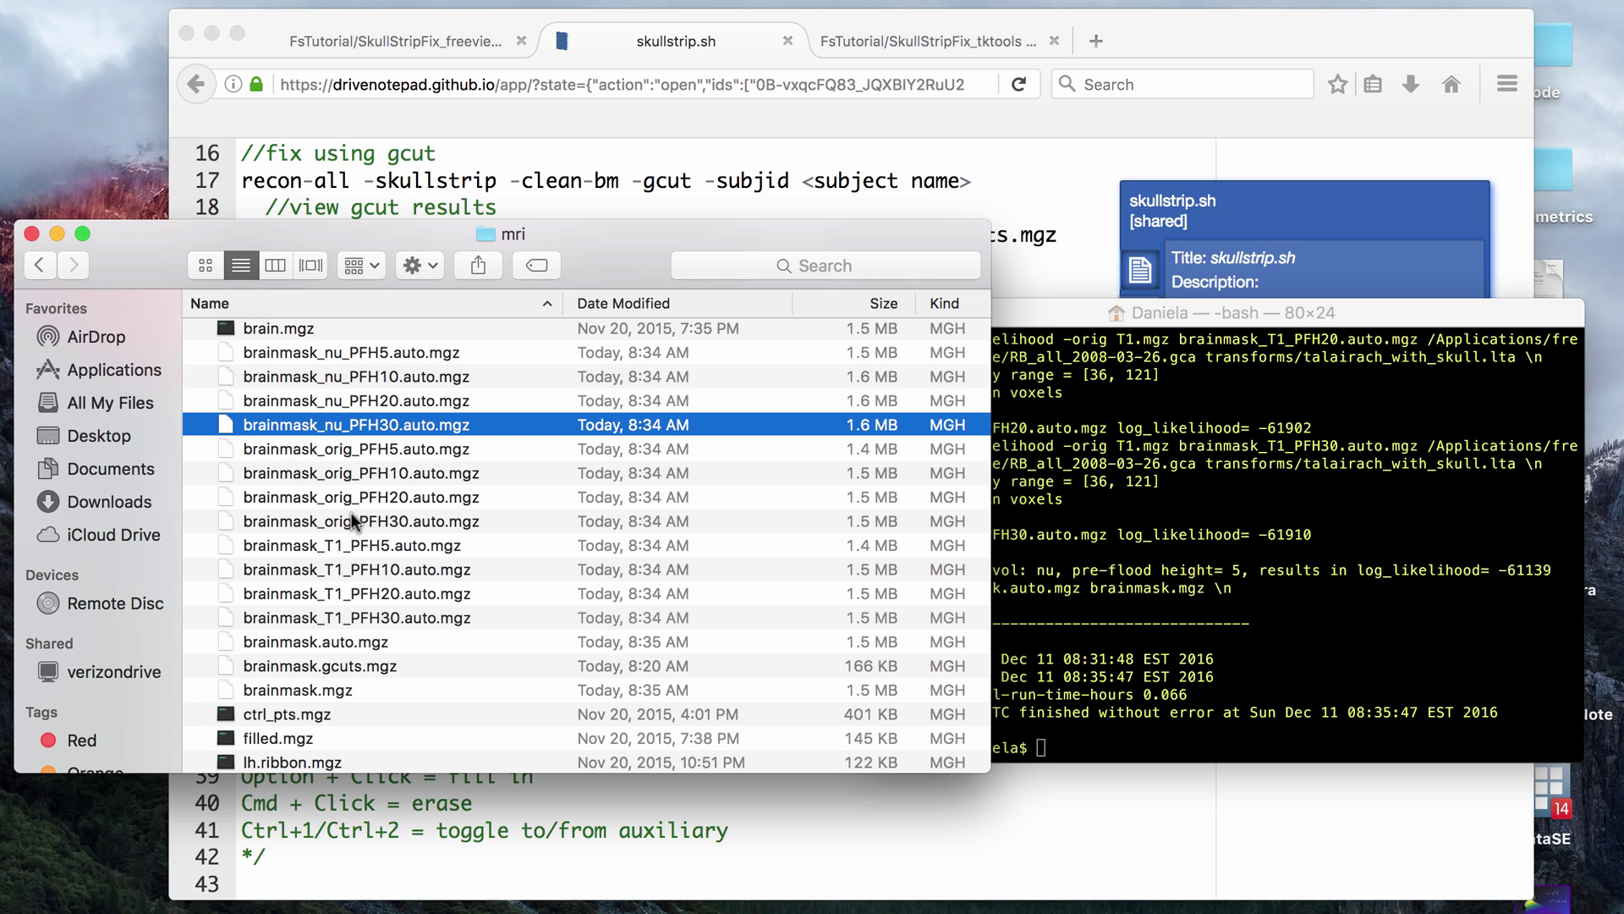
Open brainmask_nu_PFH5.auto.mgz in tkmedit and compare the nu PFH10, PFH20 and PFH30 masks
double_click(414, 358)
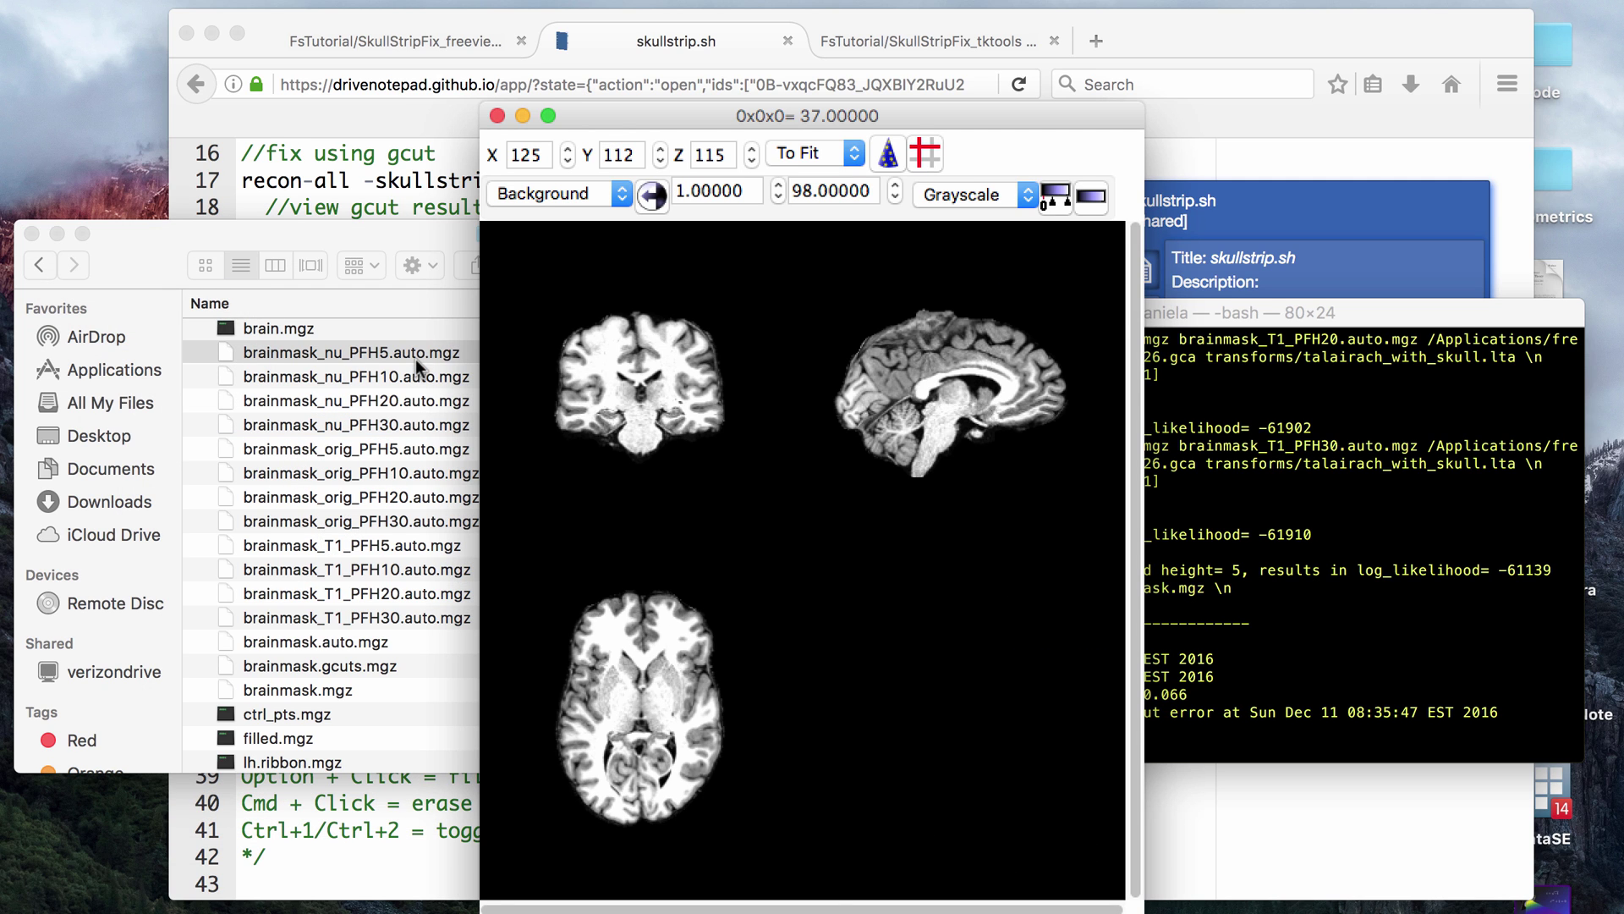
drag(413, 377, 412, 400)
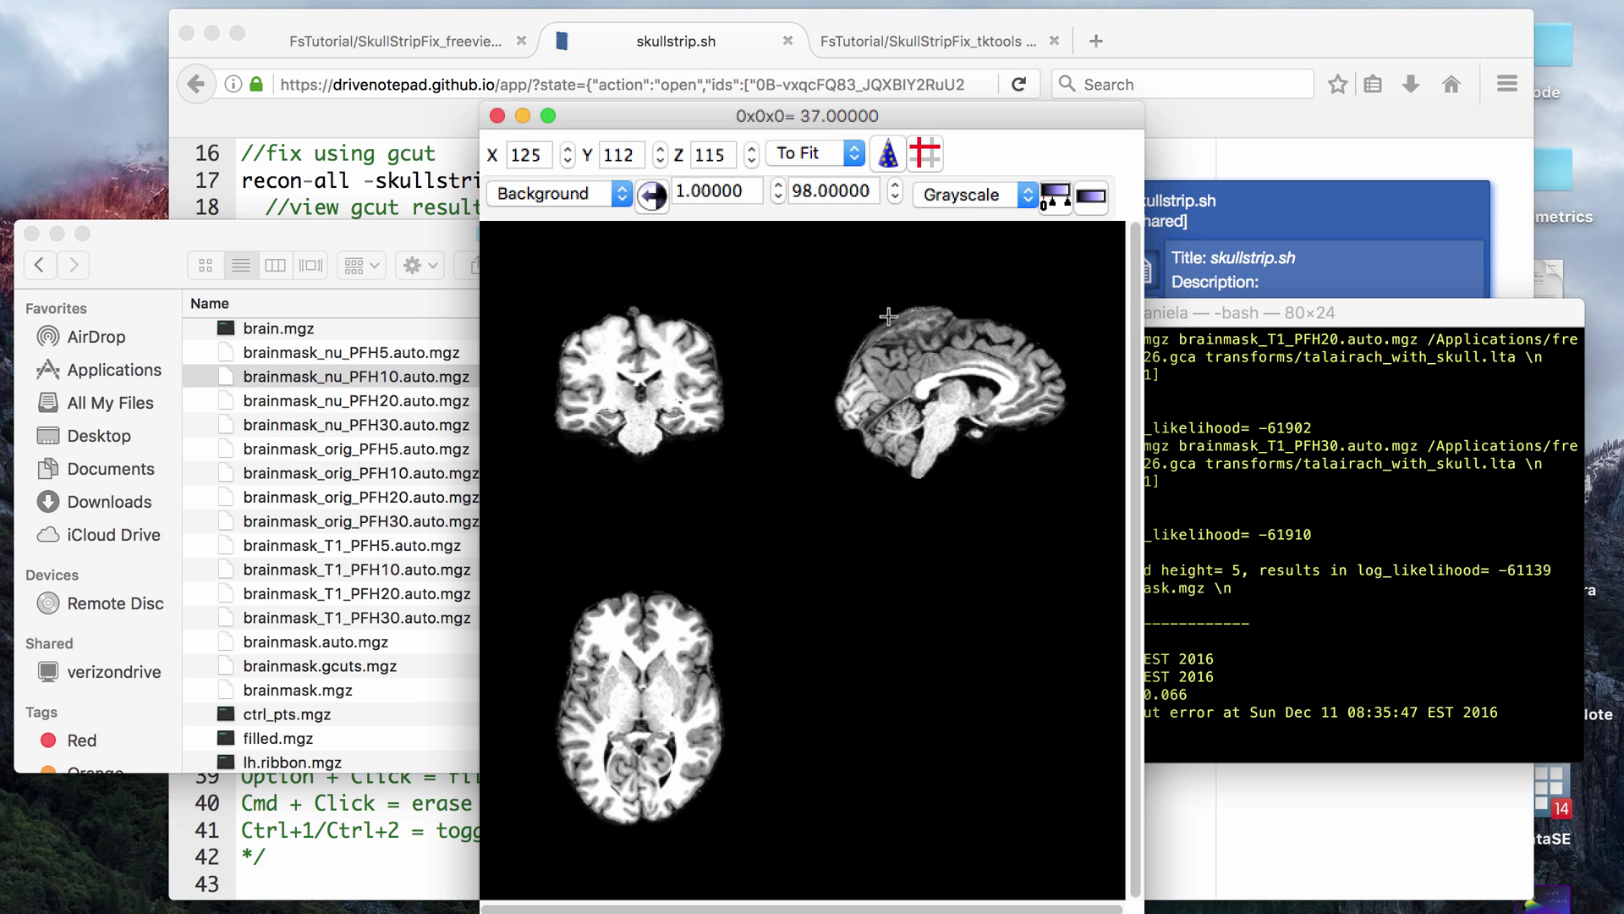
click(409, 402)
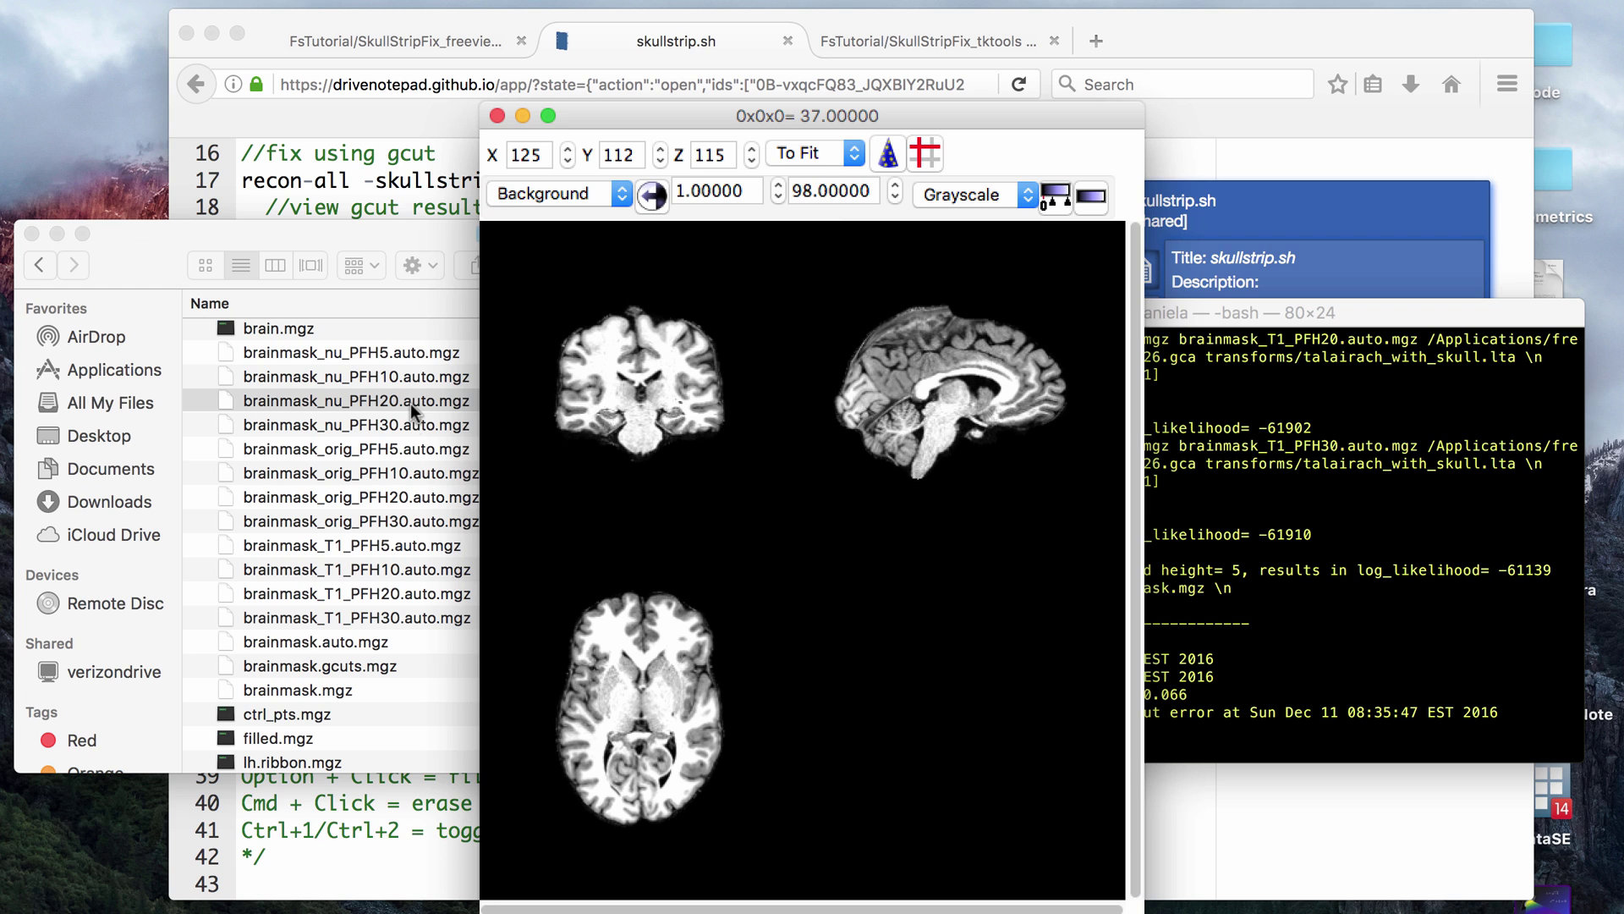
click(409, 423)
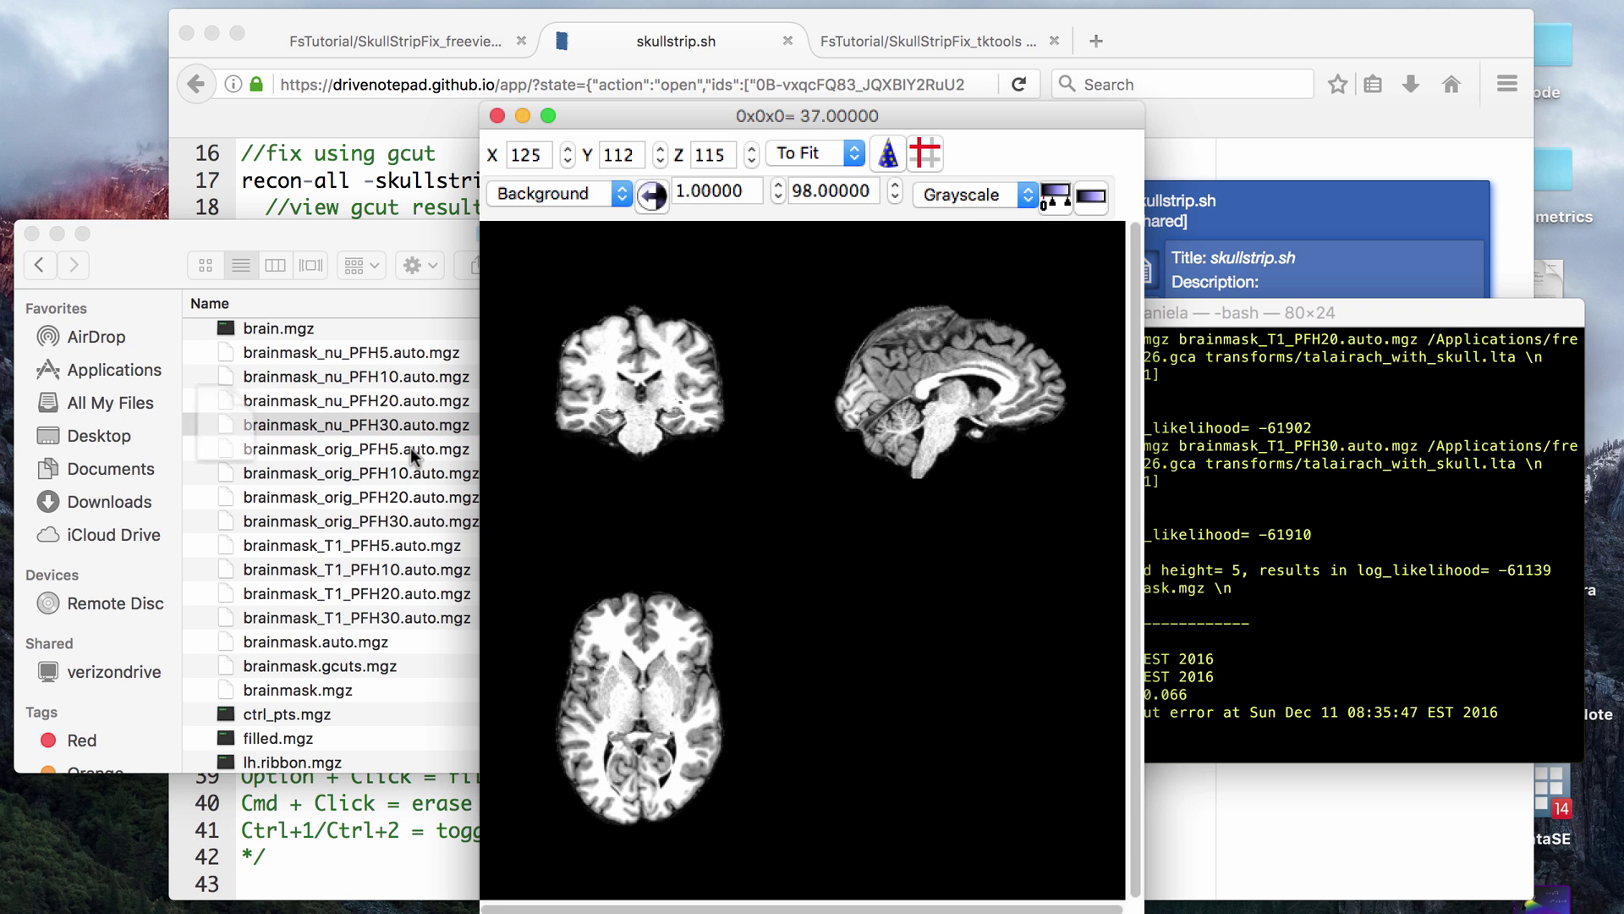
Compare the orig and T1 brainmasks across preflood heights, then revisit nu PFH5 and PFH30
click(409, 450)
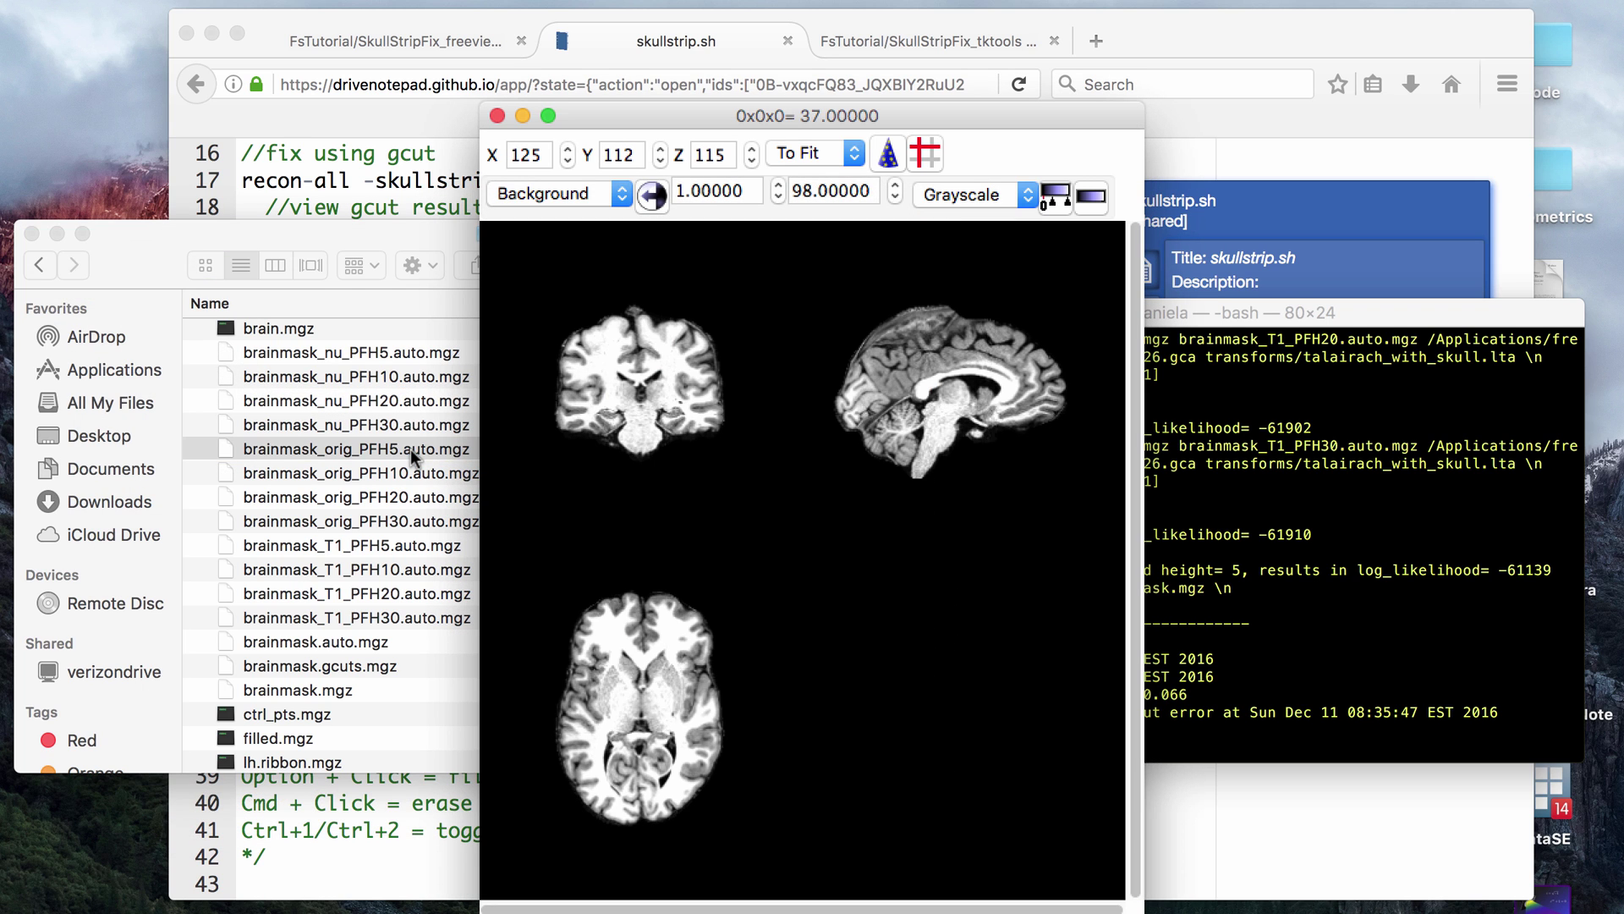
click(409, 472)
click(409, 520)
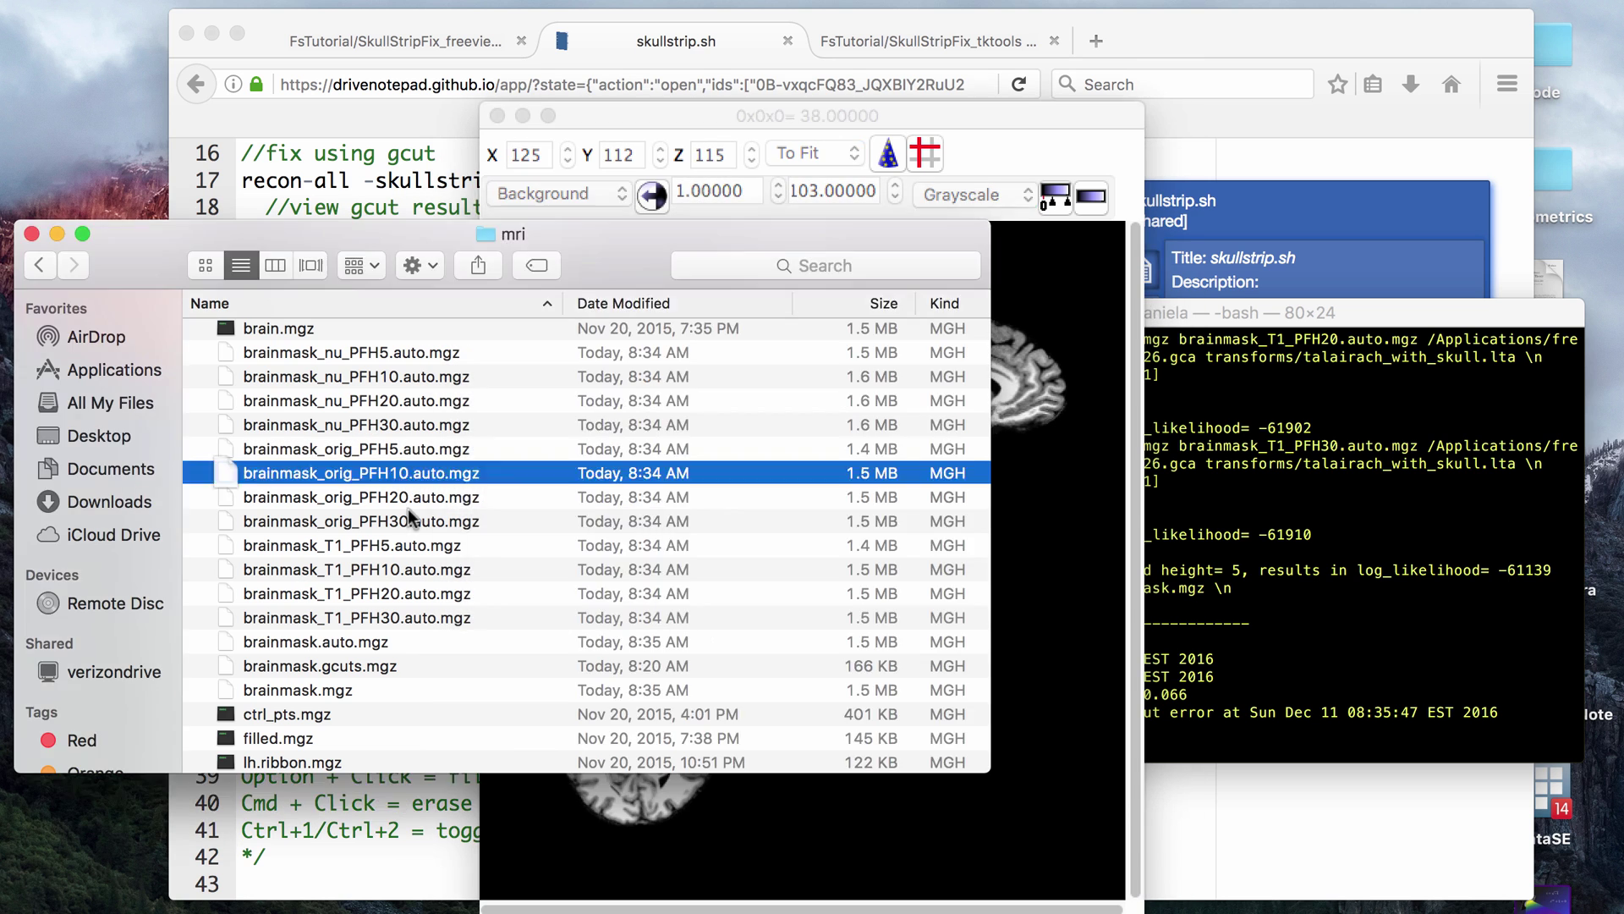
click(408, 541)
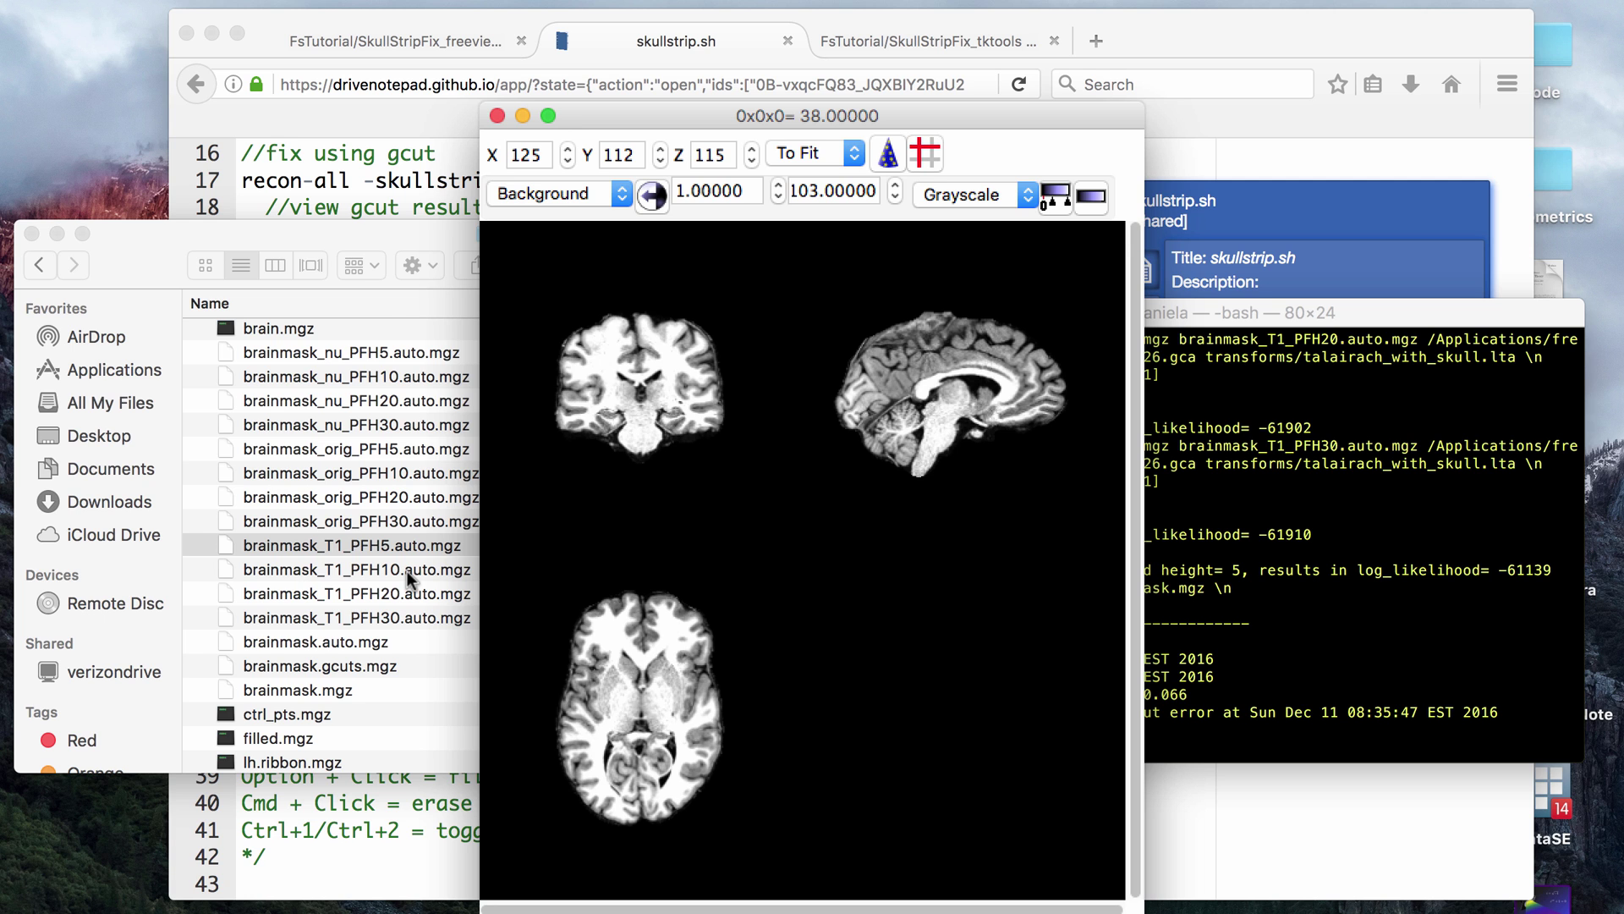
click(408, 571)
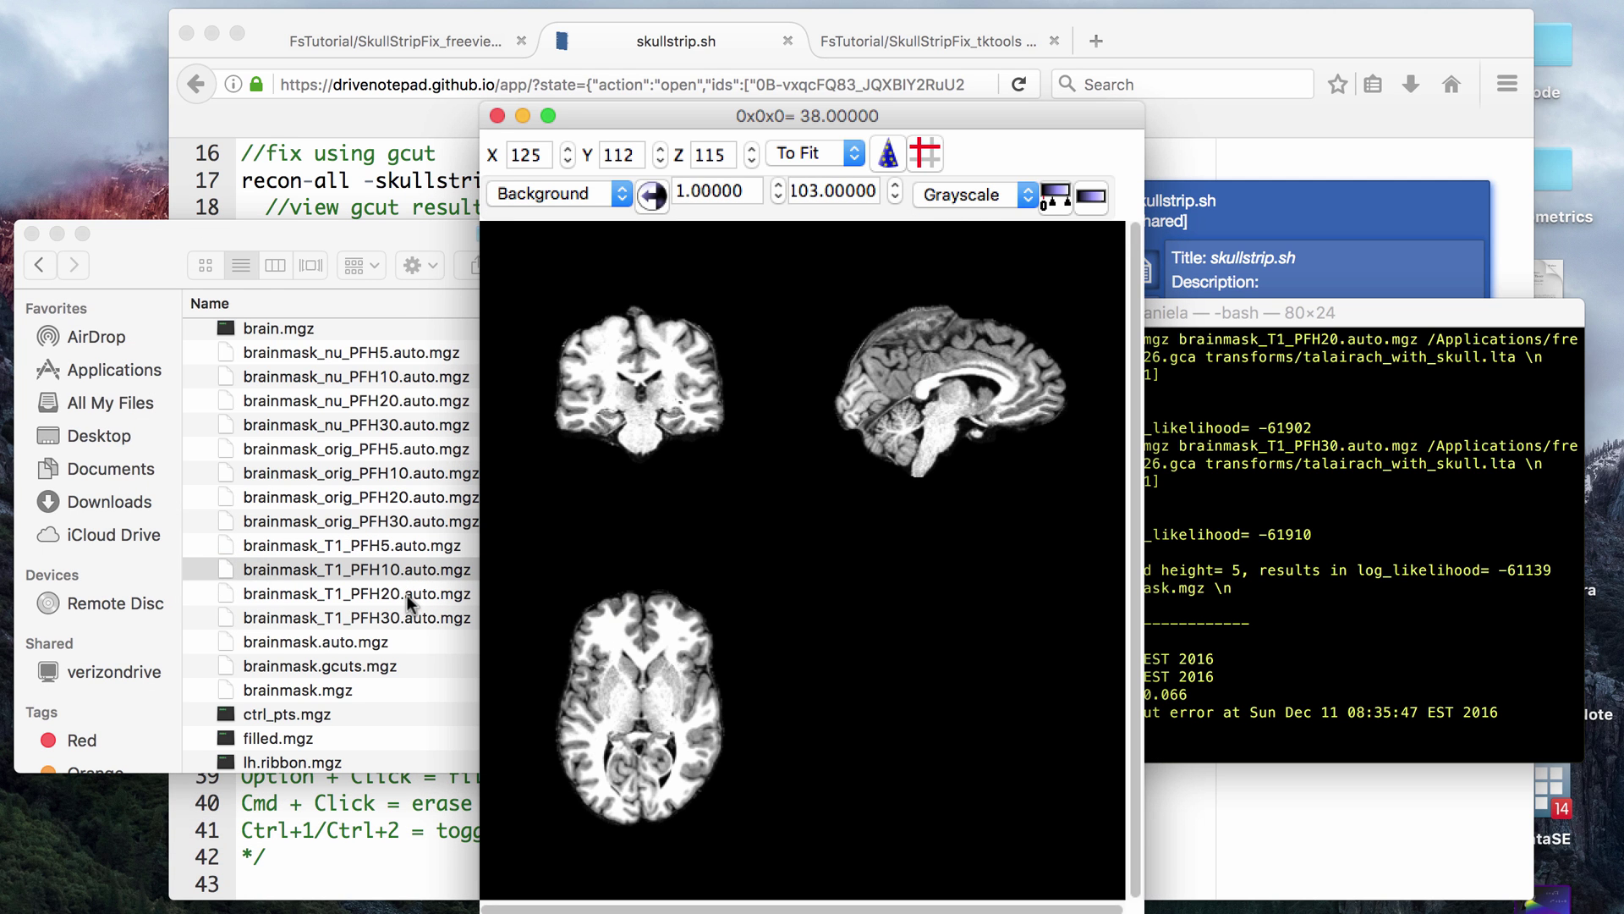
click(408, 595)
click(406, 352)
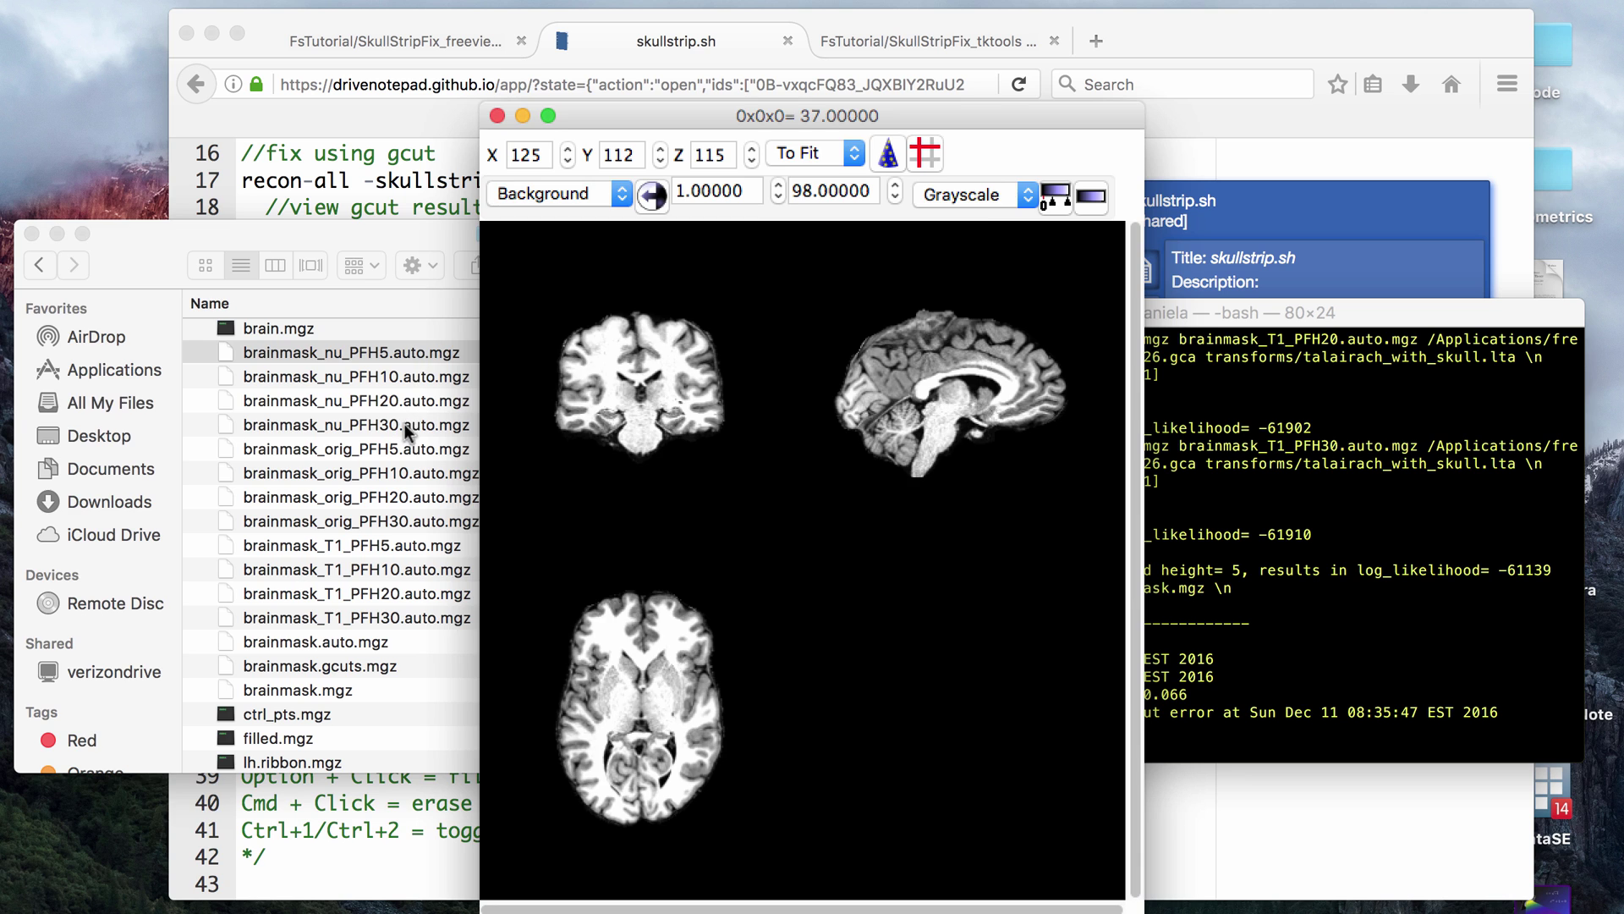
click(405, 424)
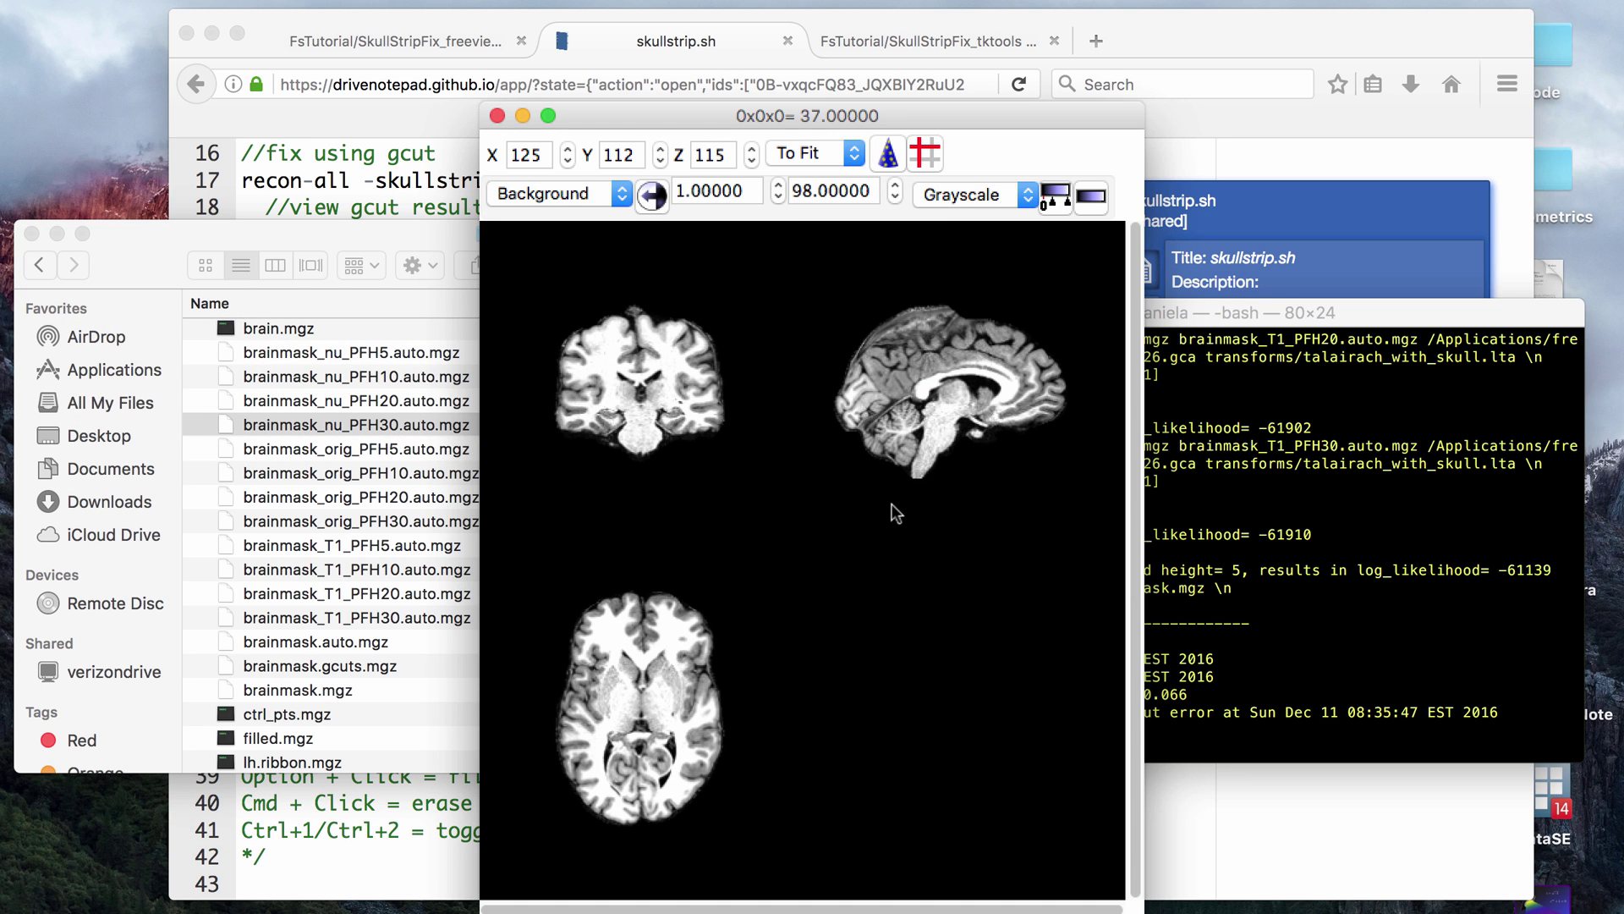